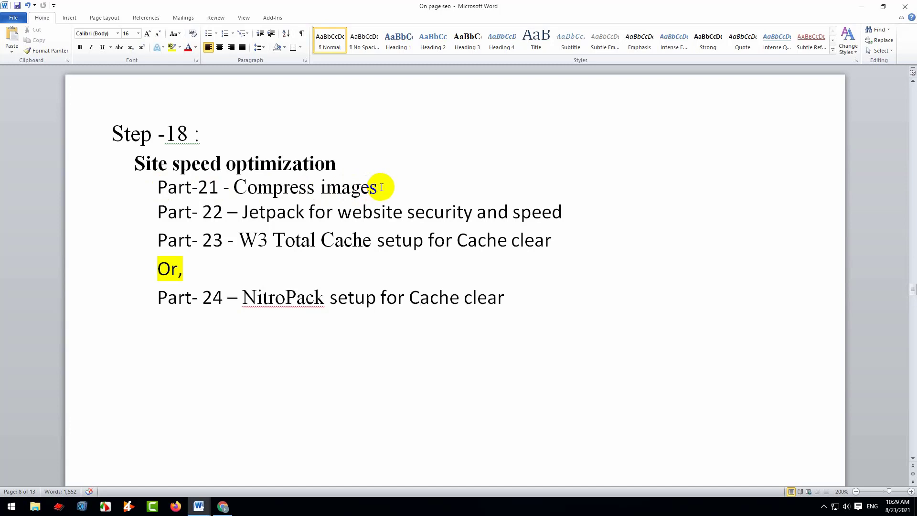
{"action": "left_click_drag", "start_coordinate": [379, 187], "coordinate": [267, 181]}
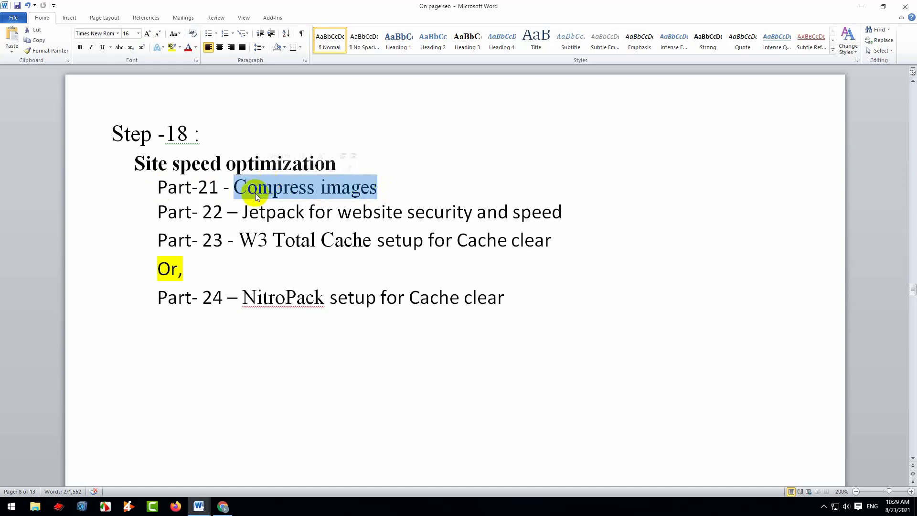
{"action": "left_click_drag", "start_coordinate": [244, 211], "coordinate": [522, 216]}
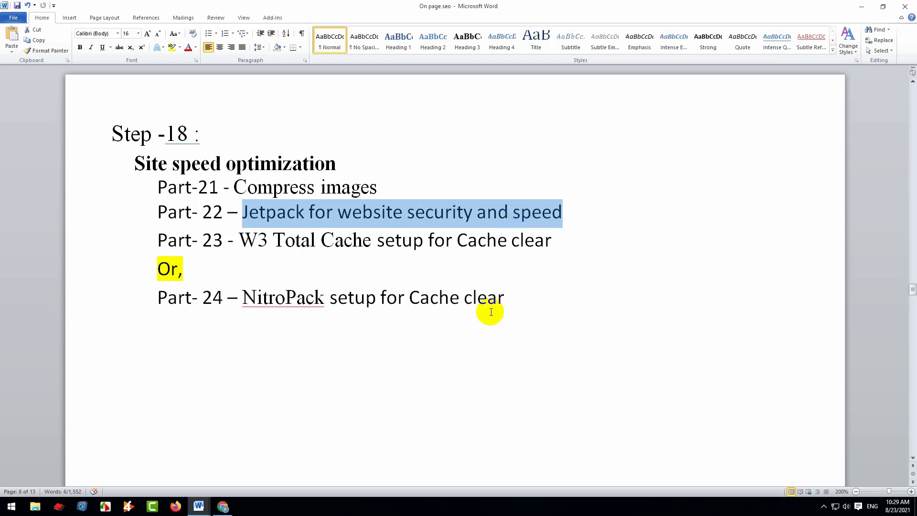
Switch to the WordPress dashboard in Chrome and search the Add Plugins page for "jetpack"
{"action": "left_click", "coordinate": [224, 508]}
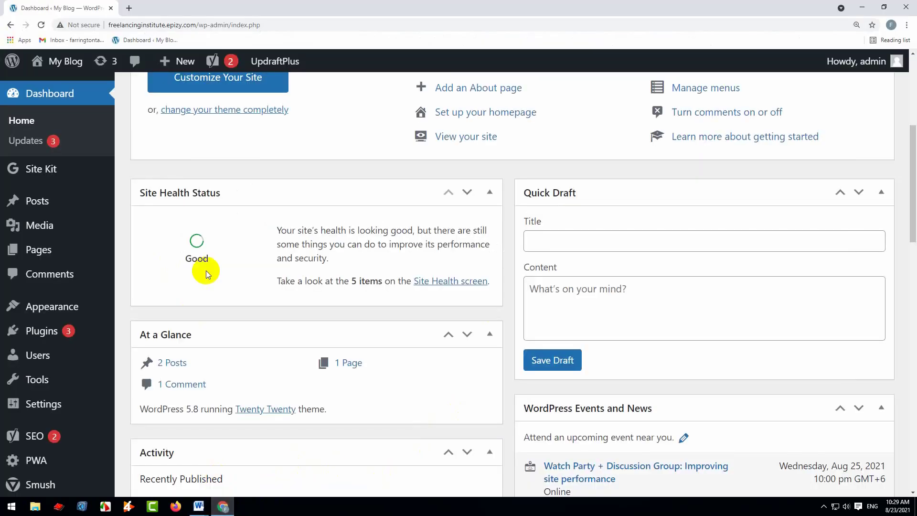
{"action": "left_click", "coordinate": [43, 335]}
{"action": "mouse_move", "coordinate": [44, 338]}
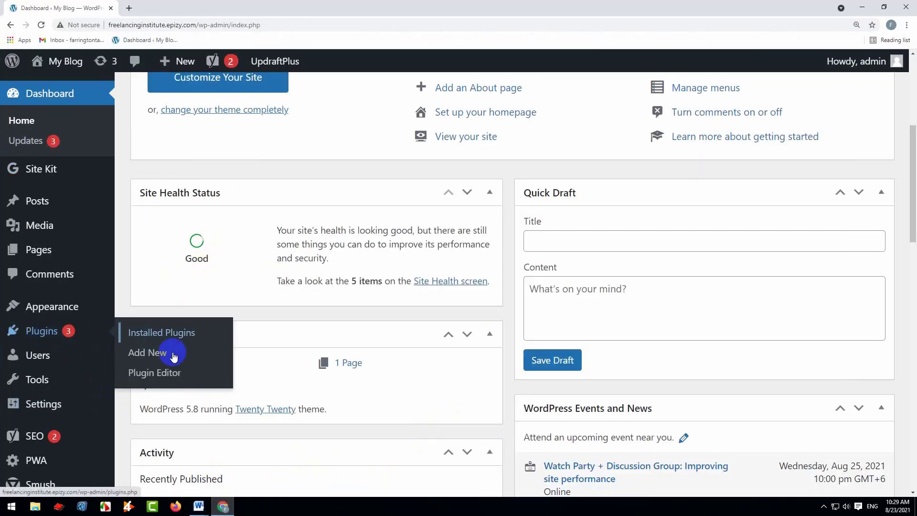
{"action": "left_click", "coordinate": [174, 353]}
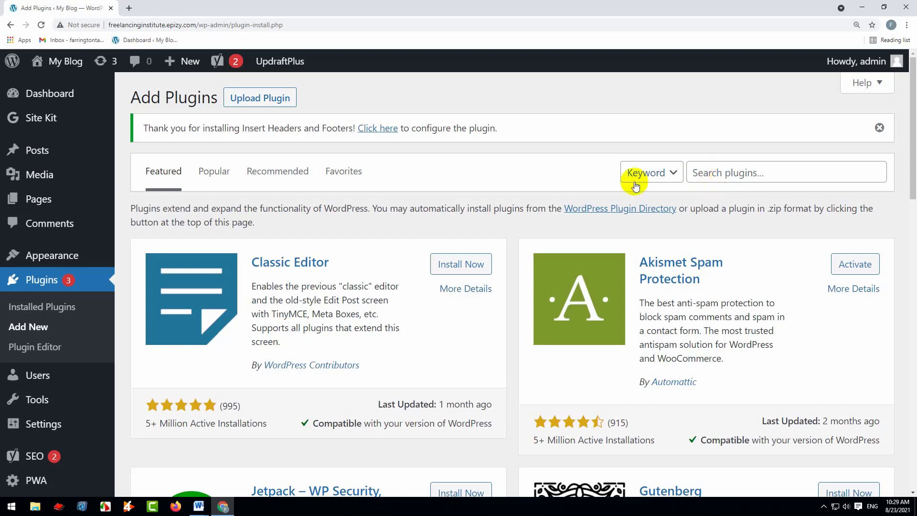
{"action": "left_click", "coordinate": [715, 174]}
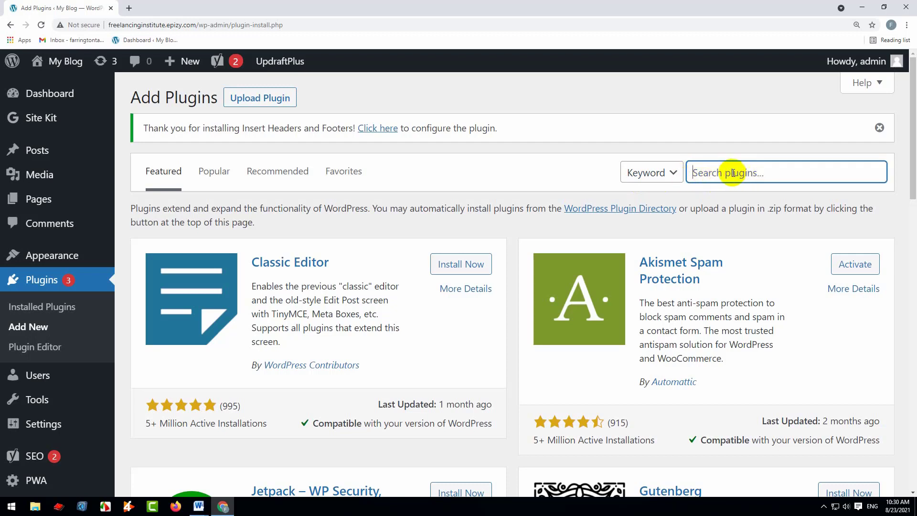
{"action": "type", "text": "jetpack"}
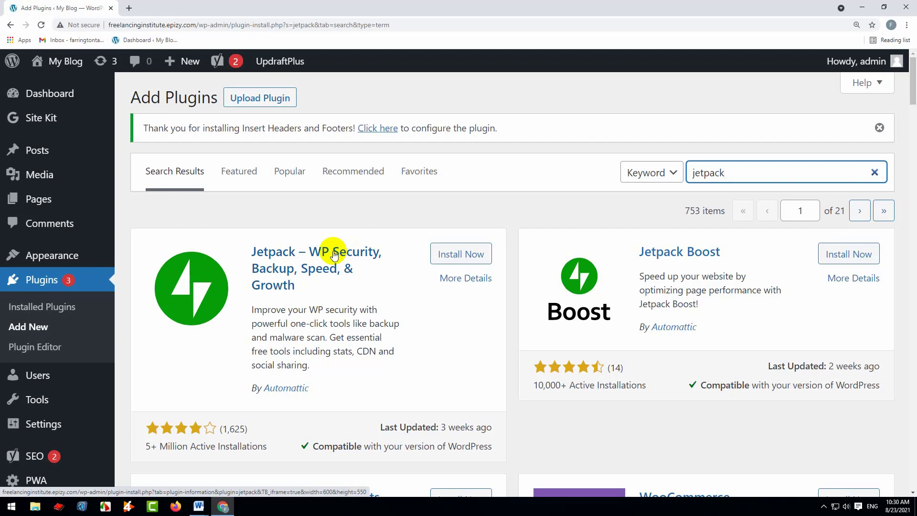
Install and activate the plugin "Jetpack – WP Security, Backup, Speed, & Growth"
{"action": "left_click", "coordinate": [458, 254]}
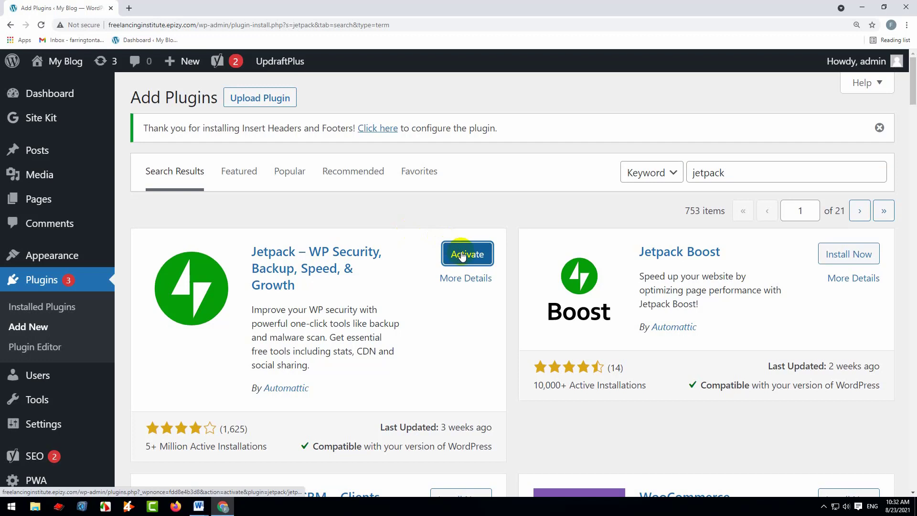
{"action": "left_click", "coordinate": [462, 255]}
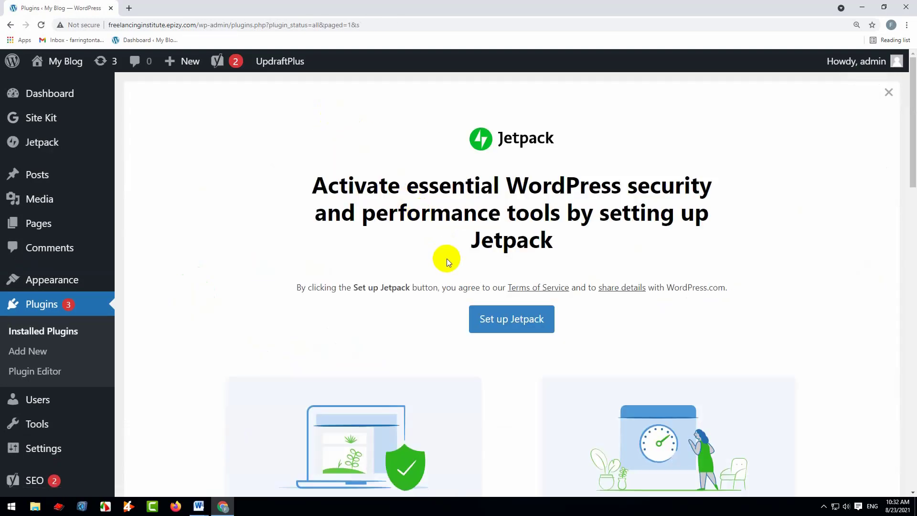
Start the Jetpack setup and connect it by continuing with the listed Google account
{"action": "scroll", "coordinate": [453, 262], "scroll_direction": "down", "scroll_amount": 5}
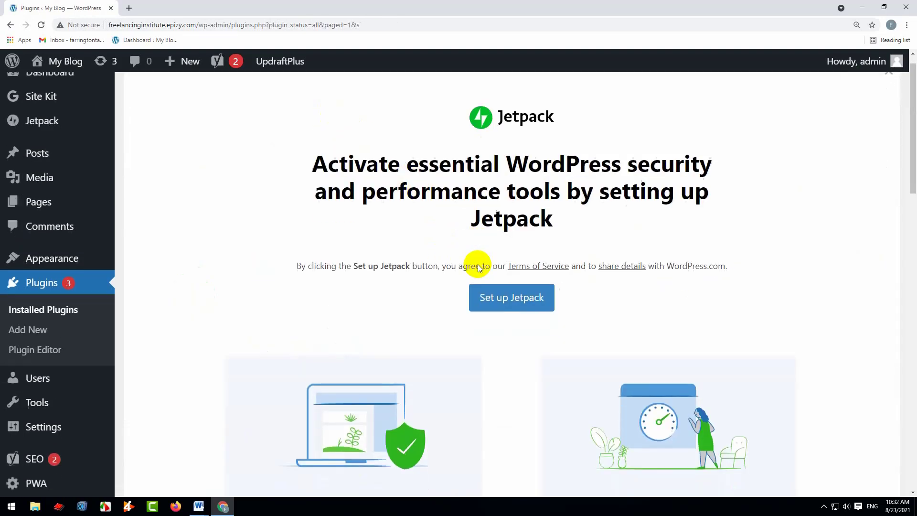
{"action": "scroll", "coordinate": [490, 265], "scroll_direction": "up", "scroll_amount": 5}
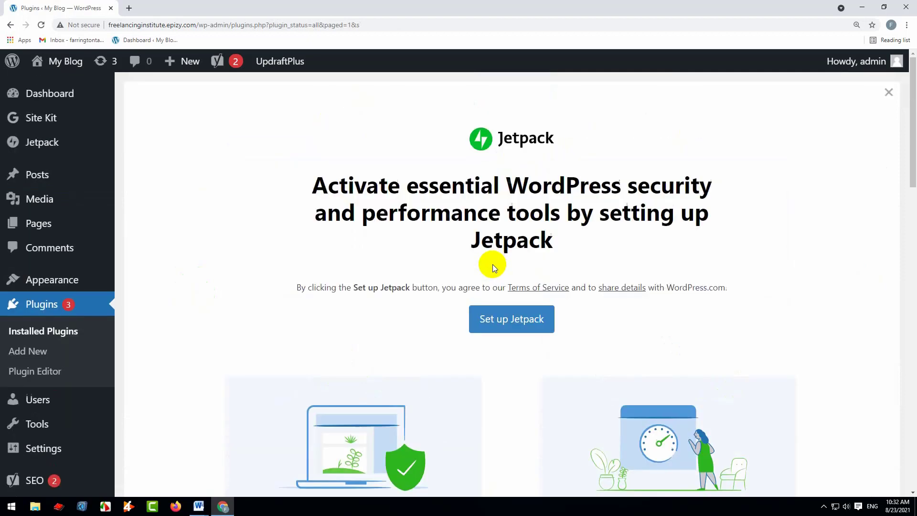
{"action": "left_click", "coordinate": [514, 327]}
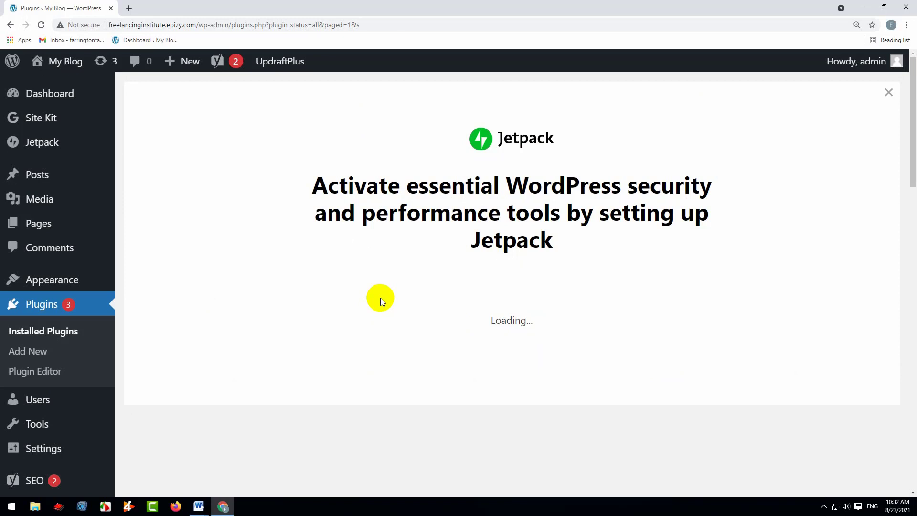
{"action": "scroll", "coordinate": [465, 300], "scroll_direction": "down", "scroll_amount": 2}
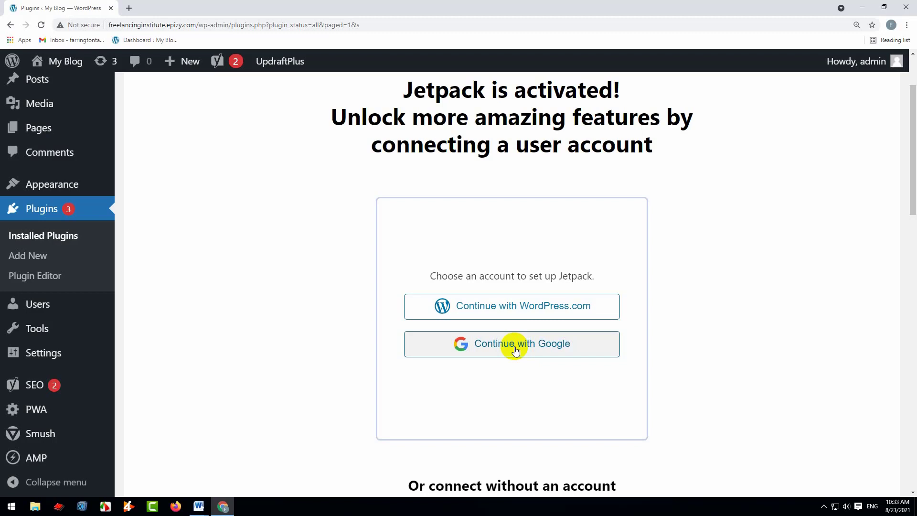
{"action": "scroll", "coordinate": [515, 350], "scroll_direction": "down", "scroll_amount": 6}
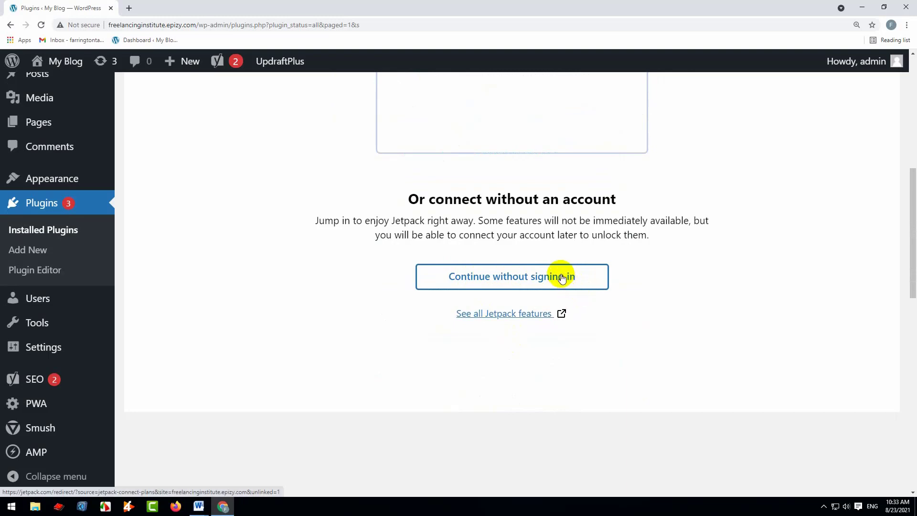
{"action": "scroll", "coordinate": [552, 273], "scroll_direction": "up", "scroll_amount": 4}
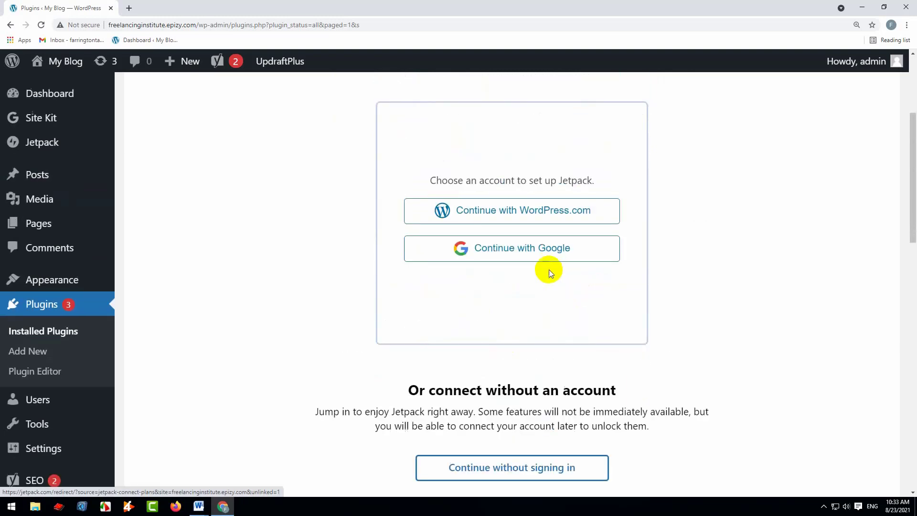
{"action": "left_click", "coordinate": [517, 248]}
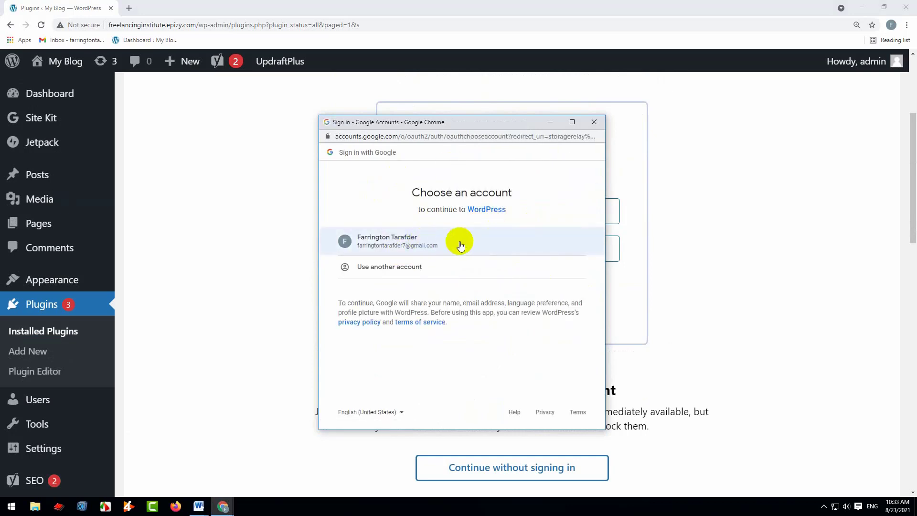
{"action": "left_click", "coordinate": [428, 244]}
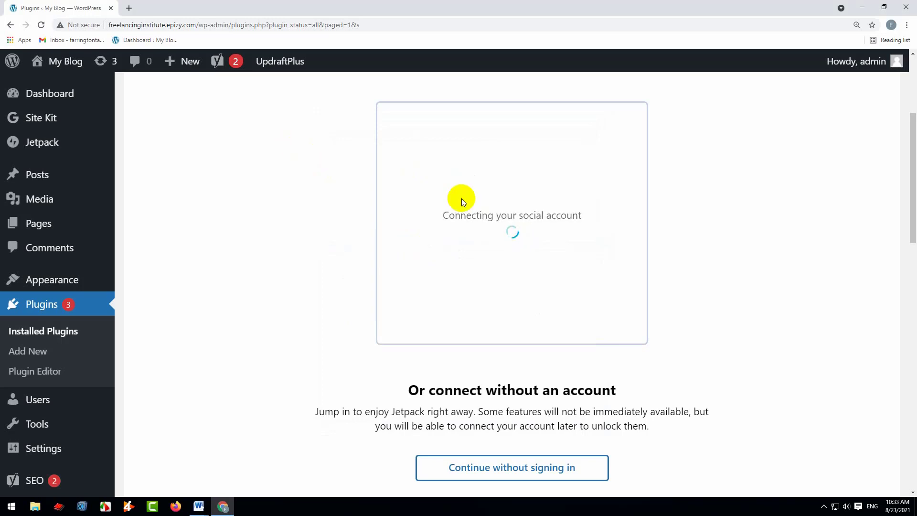
Open the Gmail inbox in a new browser tab and return to the Jetpack connection page
{"action": "left_click", "coordinate": [128, 8]}
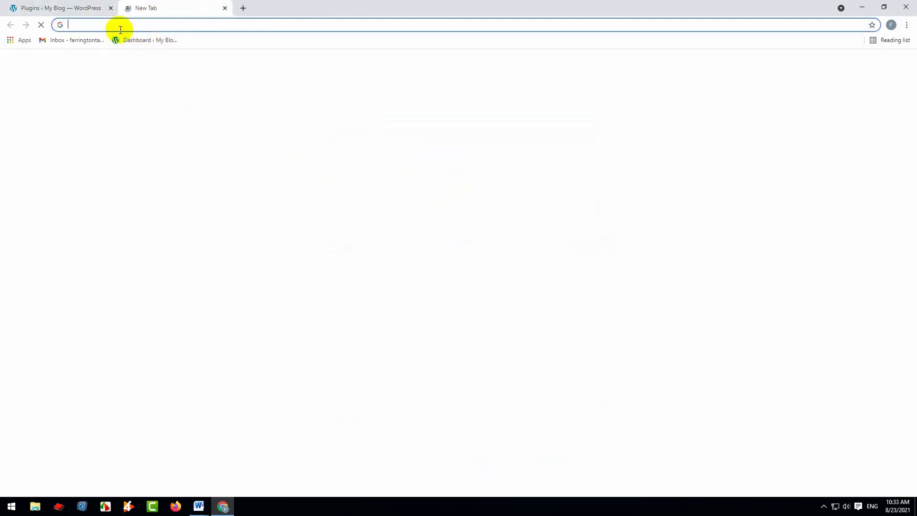
{"action": "left_click", "coordinate": [85, 40]}
{"action": "left_click", "coordinate": [71, 6]}
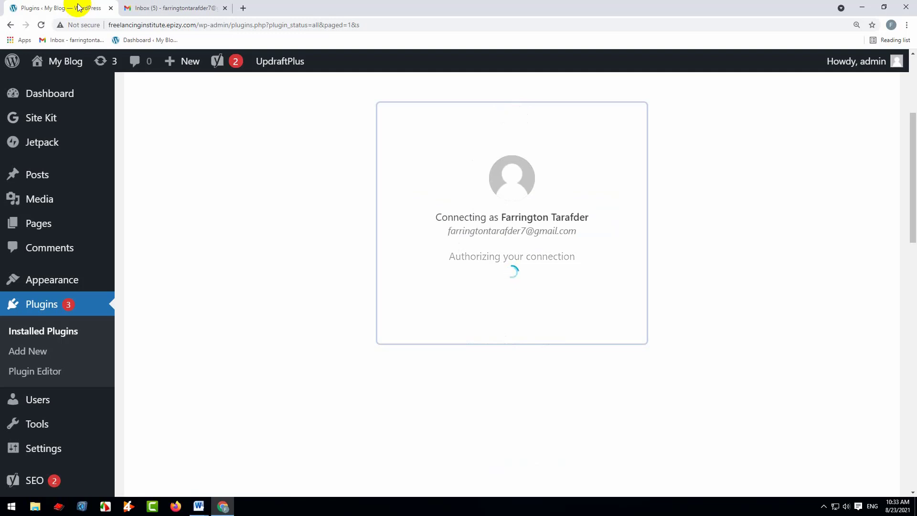
{"action": "mouse_move", "coordinate": [166, 64]}
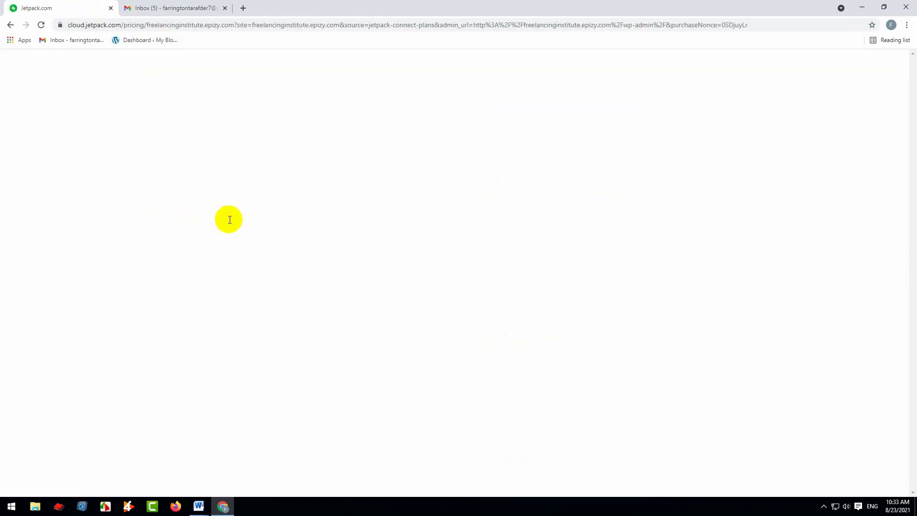
Check the Gmail inbox and read the "Welcome to WordPress.com" e-mail
{"action": "left_click", "coordinate": [145, 7]}
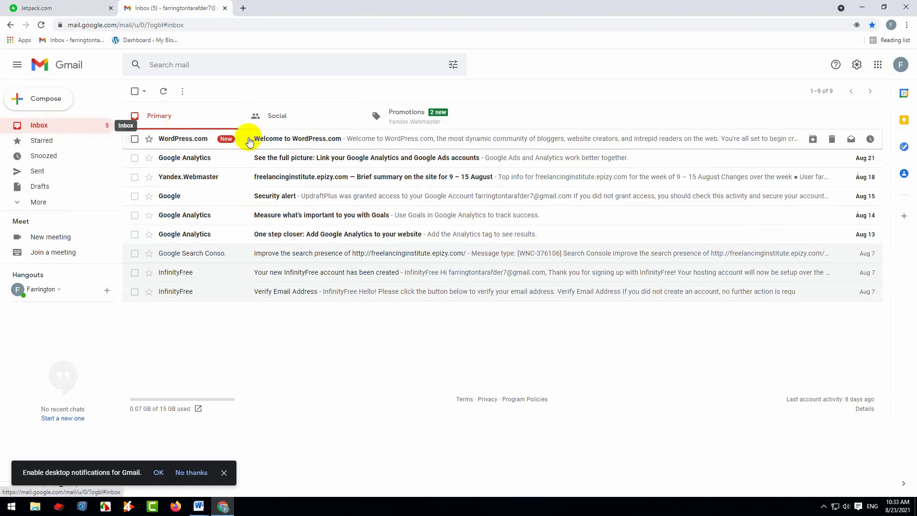
{"action": "left_click", "coordinate": [359, 143]}
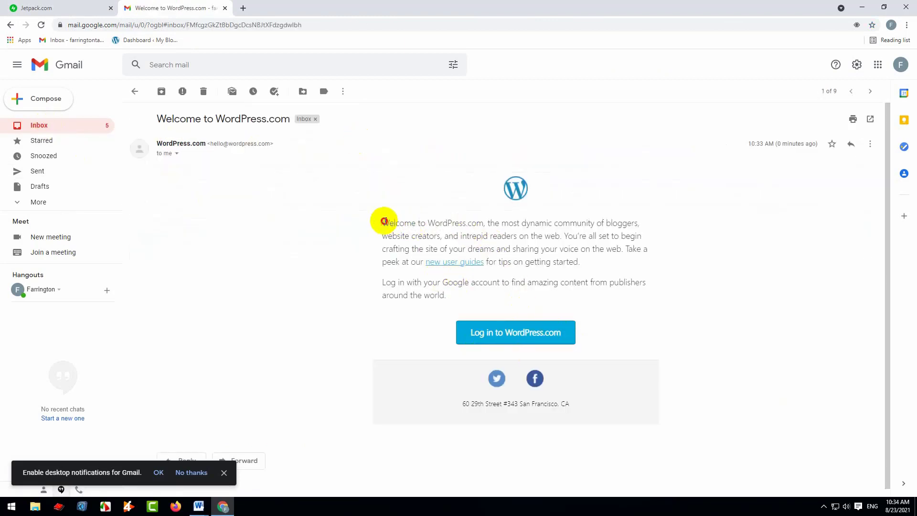
{"action": "left_click_drag", "start_coordinate": [382, 220], "coordinate": [470, 284]}
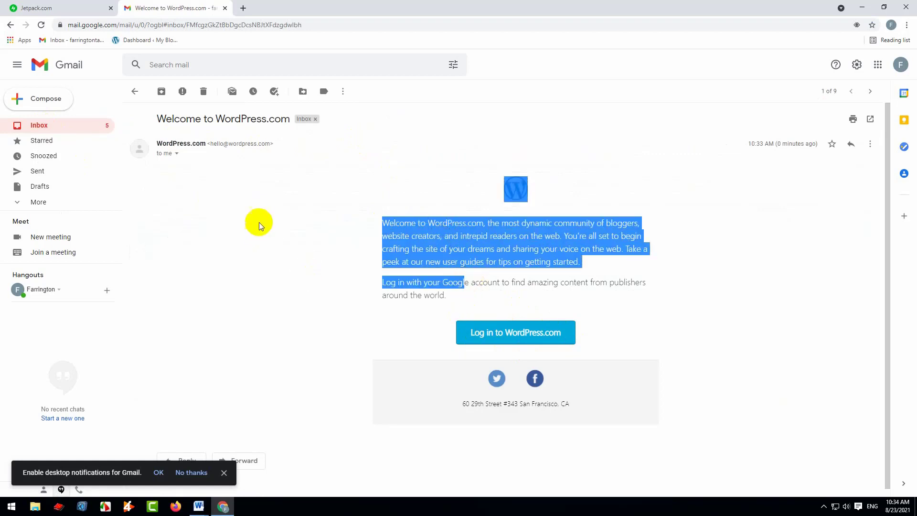
{"action": "left_click", "coordinate": [277, 215]}
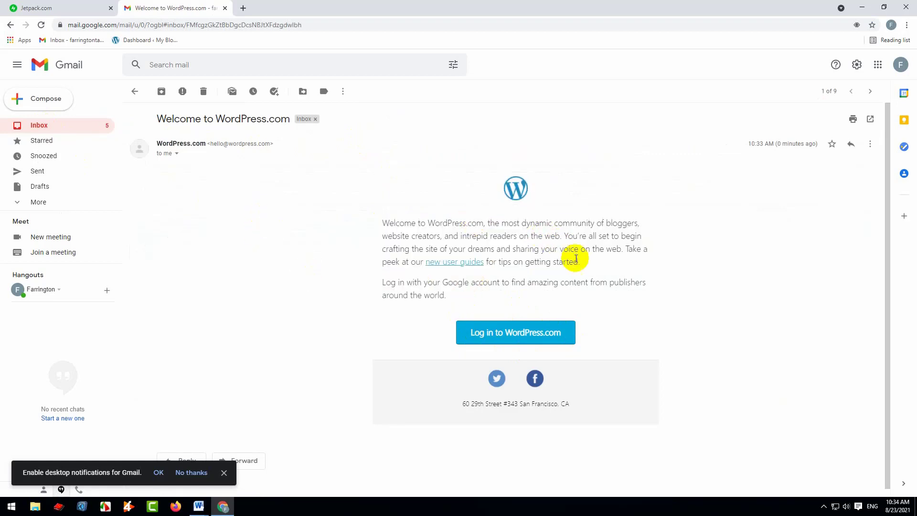
{"action": "left_click", "coordinate": [58, 124]}
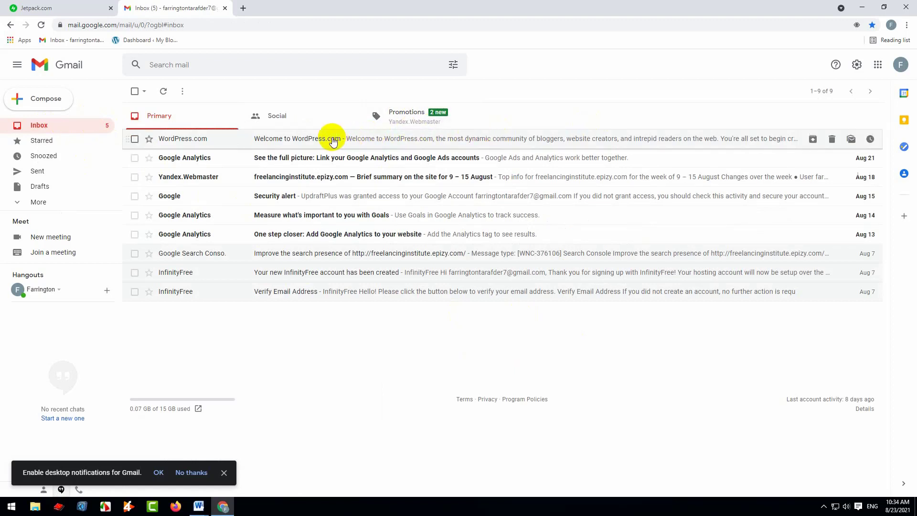
{"action": "left_click", "coordinate": [37, 8]}
{"action": "left_click", "coordinate": [160, 8]}
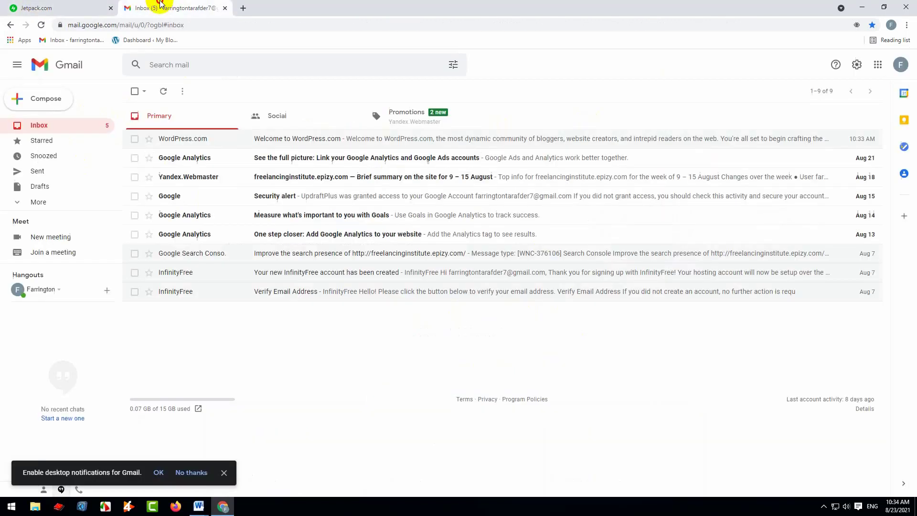
{"action": "left_click", "coordinate": [488, 139]}
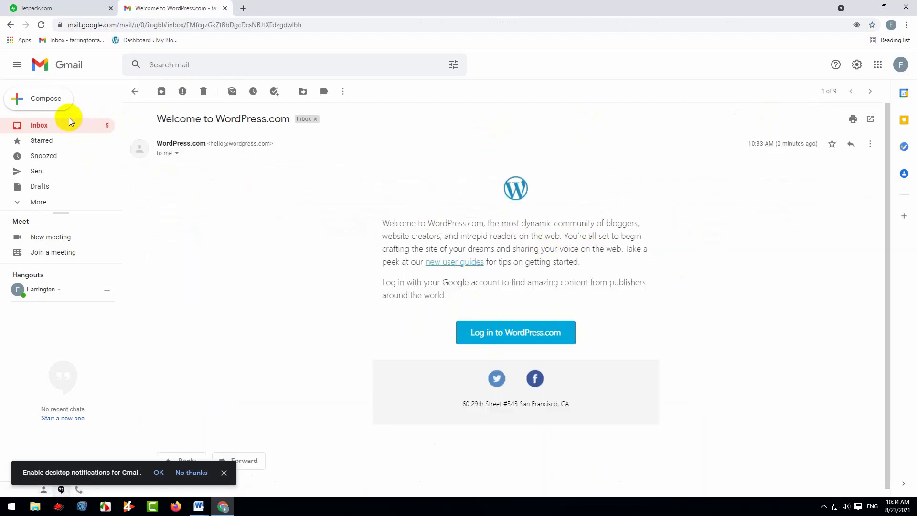
Return to the Jetpack pricing page and examine its plans and products, from Backup Daily through to the Jetpack Free option
{"action": "left_click", "coordinate": [22, 7]}
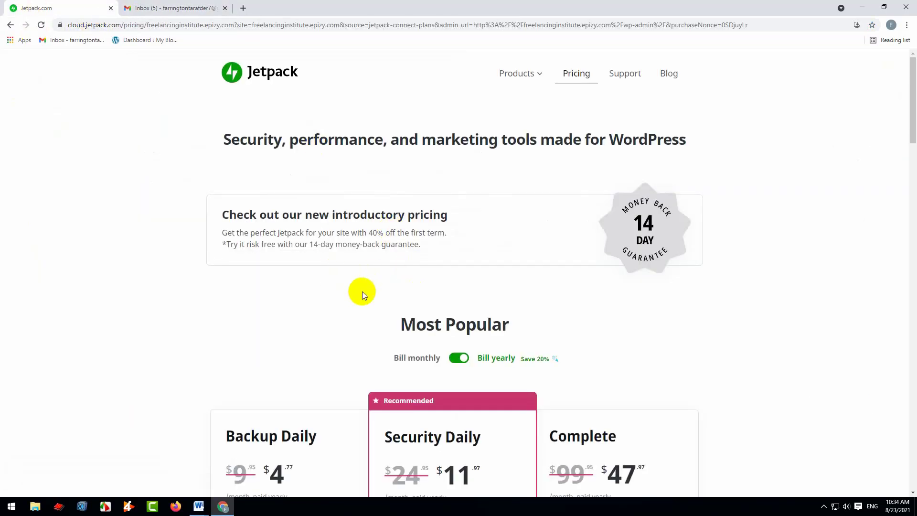
{"action": "scroll", "coordinate": [362, 289], "scroll_direction": "down", "scroll_amount": 4}
{"action": "left_click_drag", "start_coordinate": [225, 246], "coordinate": [321, 250]}
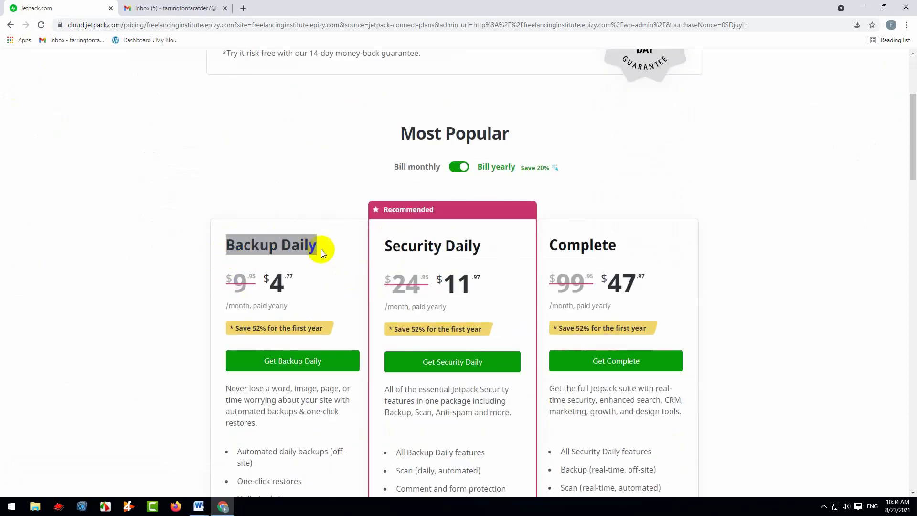
{"action": "scroll", "coordinate": [325, 288], "scroll_direction": "down", "scroll_amount": 2}
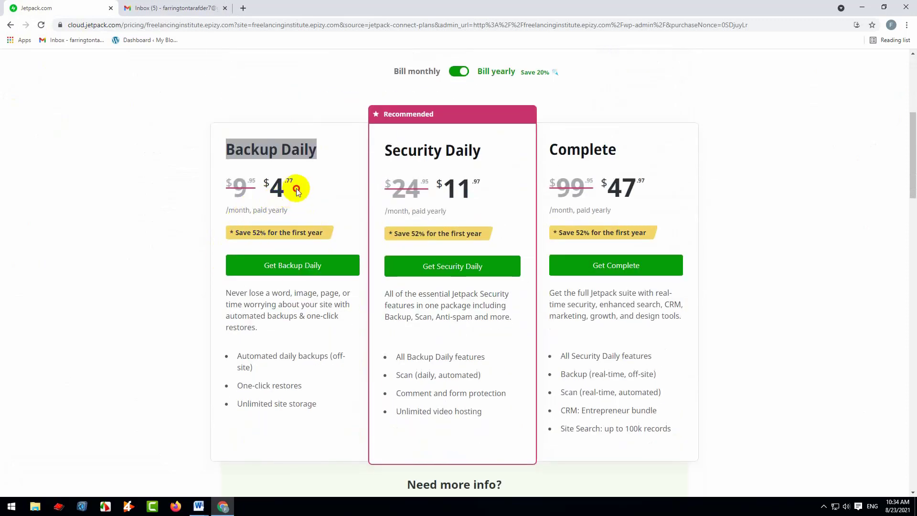
{"action": "left_click_drag", "start_coordinate": [296, 191], "coordinate": [232, 183]}
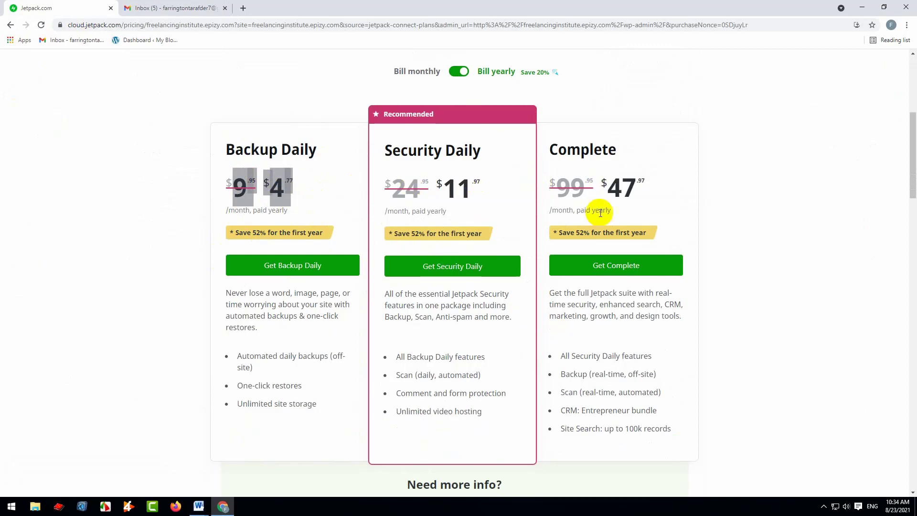
{"action": "scroll", "coordinate": [566, 284], "scroll_direction": "down", "scroll_amount": 10}
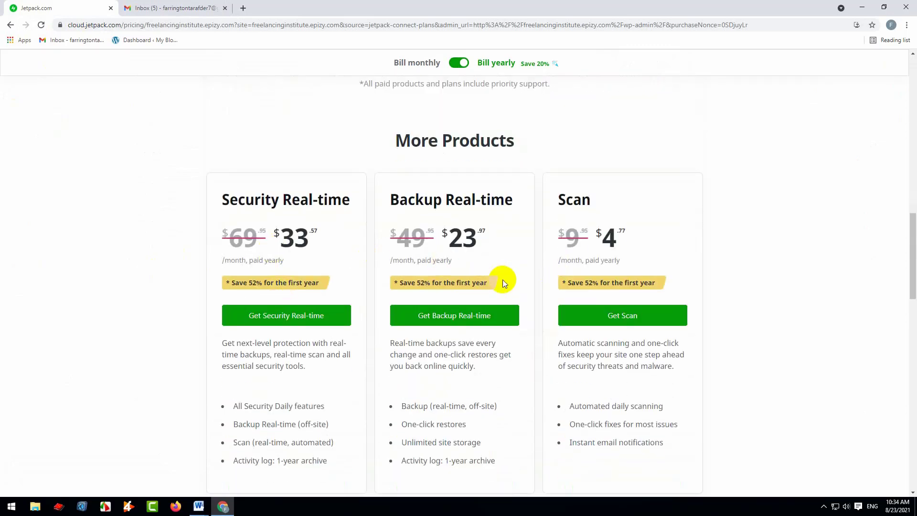
{"action": "scroll", "coordinate": [498, 280], "scroll_direction": "up", "scroll_amount": 3}
{"action": "scroll", "coordinate": [497, 280], "scroll_direction": "down", "scroll_amount": 8}
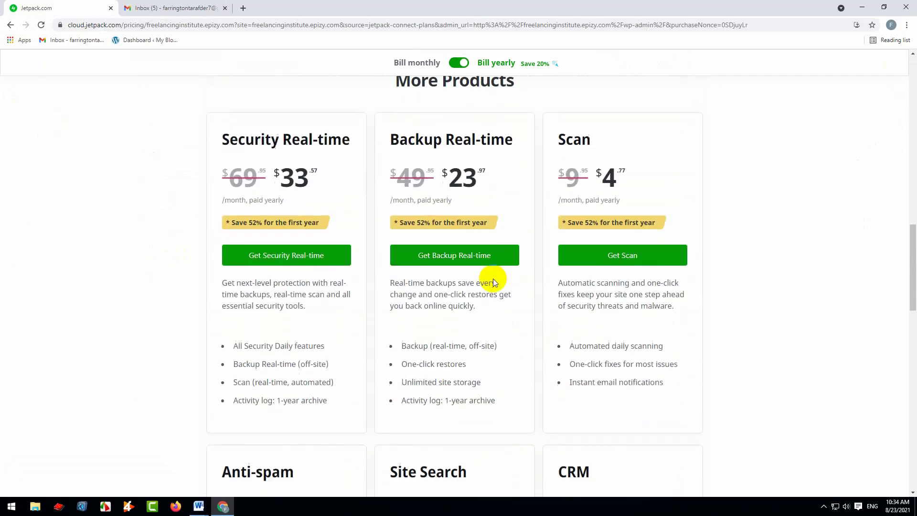
{"action": "scroll", "coordinate": [492, 277], "scroll_direction": "up", "scroll_amount": 5}
{"action": "scroll", "coordinate": [492, 277], "scroll_direction": "down", "scroll_amount": 13}
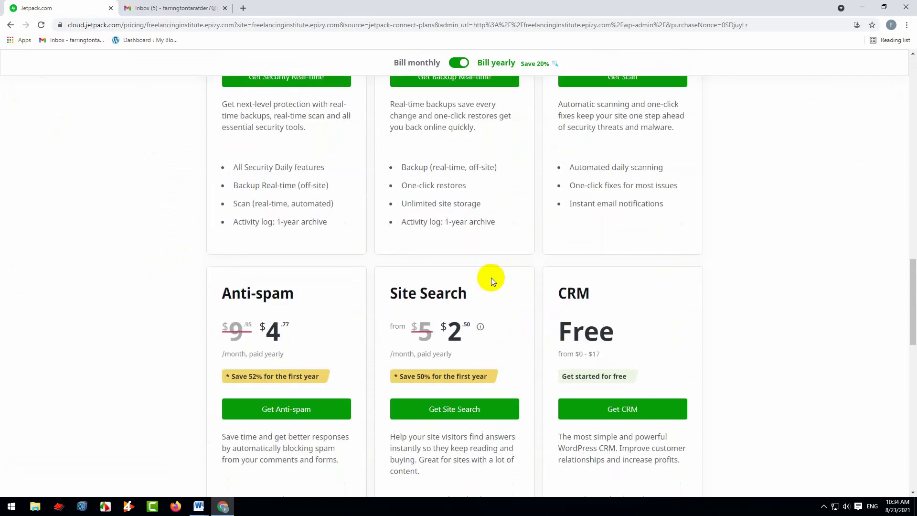
{"action": "scroll", "coordinate": [489, 277], "scroll_direction": "down", "scroll_amount": 4}
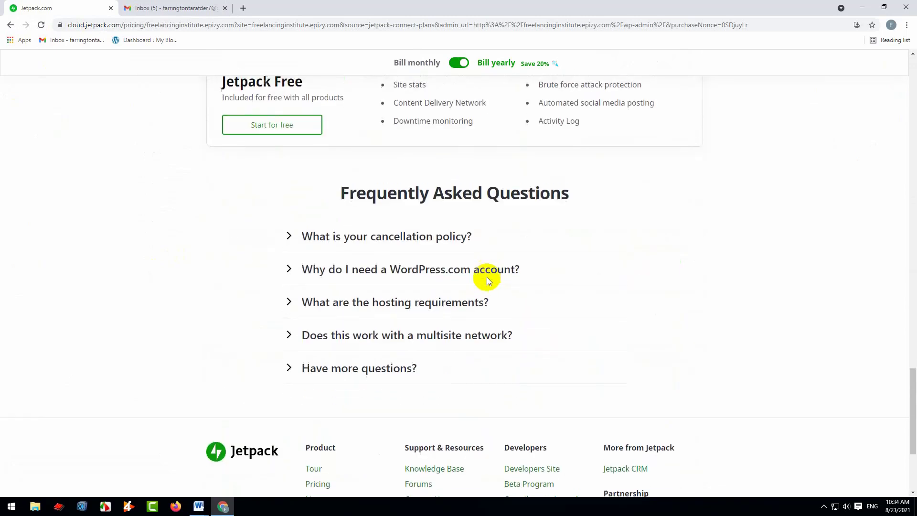
Examine the features included in Jetpack Free, from site stats and downtime monitoring to brute force attack protection and the activity log
{"action": "scroll", "coordinate": [483, 277], "scroll_direction": "up", "scroll_amount": 3}
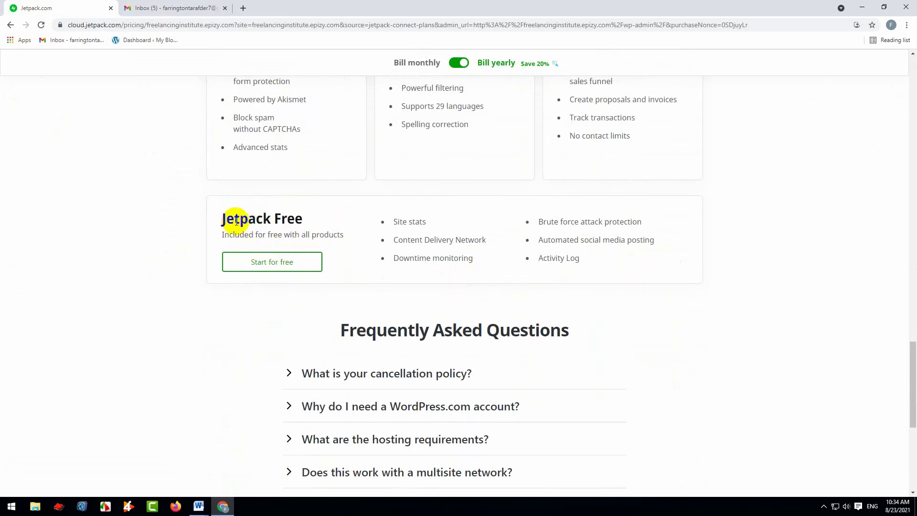
{"action": "left_click_drag", "start_coordinate": [222, 217], "coordinate": [303, 219]}
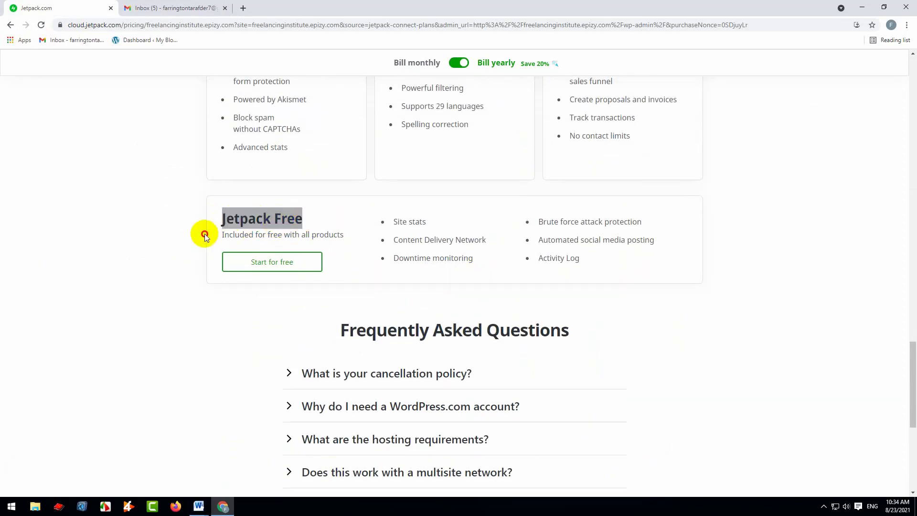
{"action": "left_click_drag", "start_coordinate": [213, 223], "coordinate": [304, 221]}
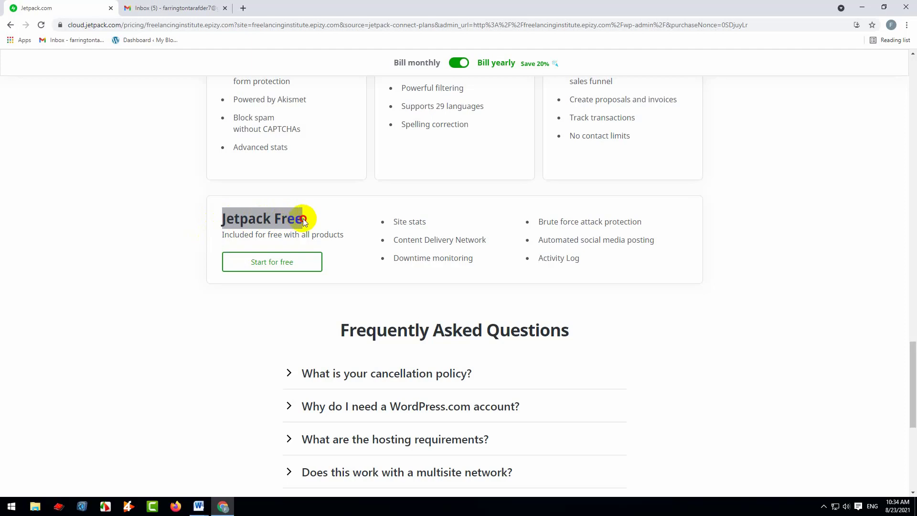
{"action": "left_click_drag", "start_coordinate": [427, 221], "coordinate": [393, 226]}
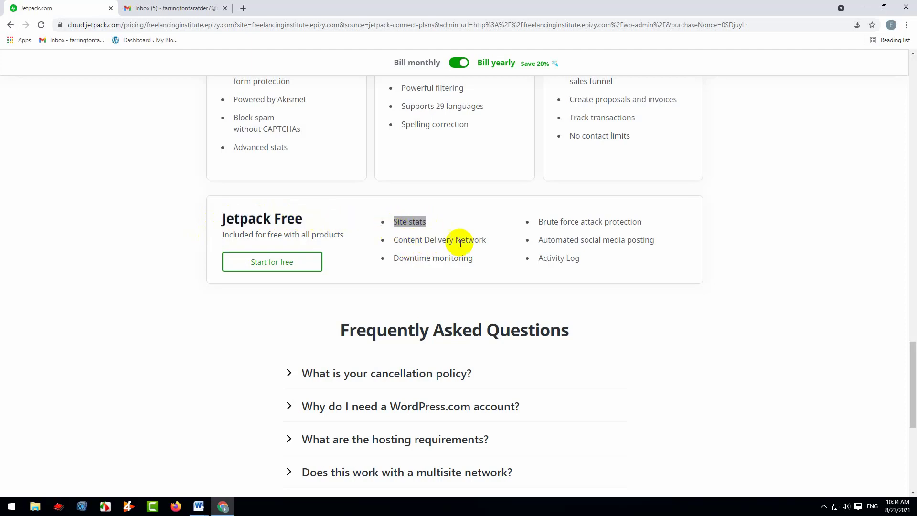
{"action": "left_click_drag", "start_coordinate": [482, 241], "coordinate": [390, 239]}
{"action": "left_click_drag", "start_coordinate": [472, 259], "coordinate": [394, 257]}
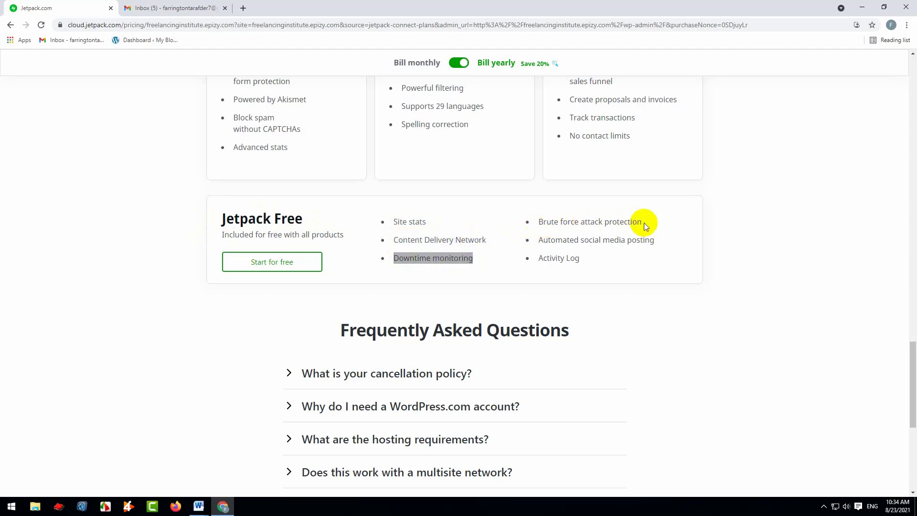
{"action": "left_click_drag", "start_coordinate": [641, 221], "coordinate": [582, 223]}
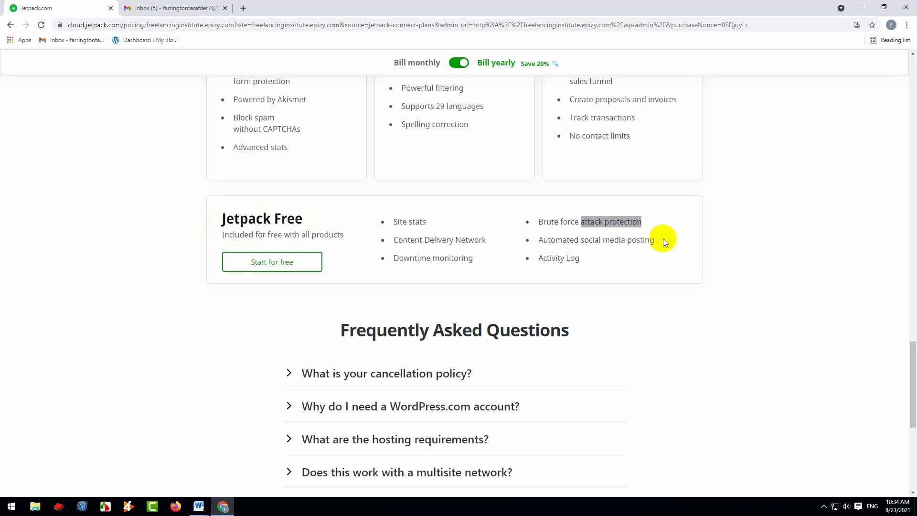
{"action": "left_click_drag", "start_coordinate": [663, 239], "coordinate": [552, 259]}
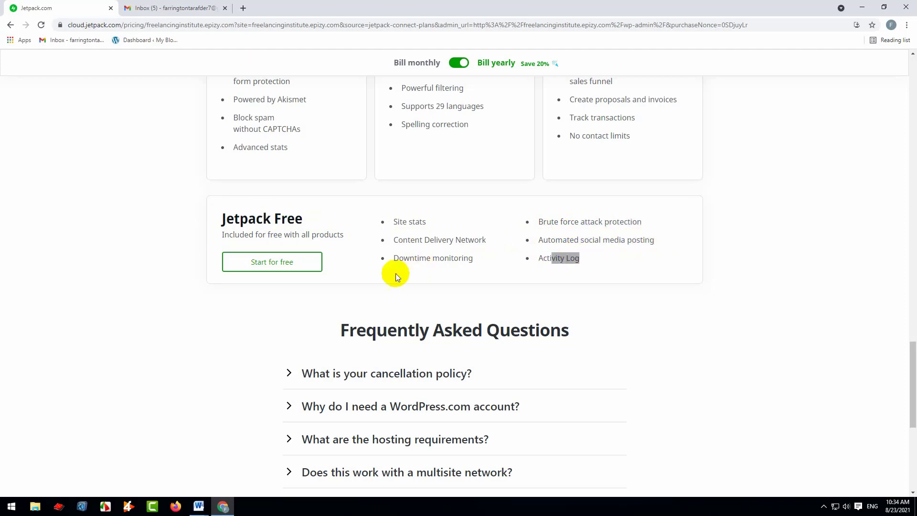
Start with the Jetpack Free plan and set the site type to Personal in the recommendations assistant
{"action": "left_click", "coordinate": [271, 268]}
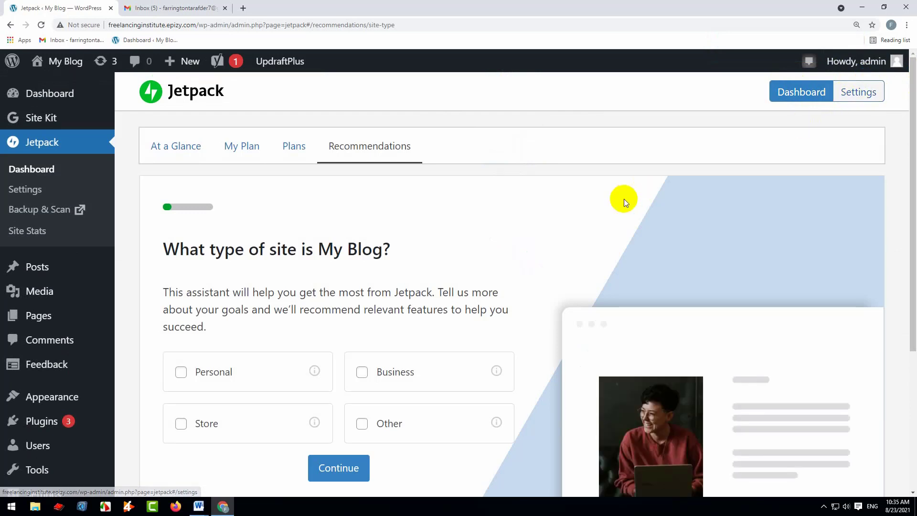
{"action": "scroll", "coordinate": [624, 198], "scroll_direction": "down", "scroll_amount": 2}
{"action": "scroll", "coordinate": [492, 234], "scroll_direction": "up", "scroll_amount": 2}
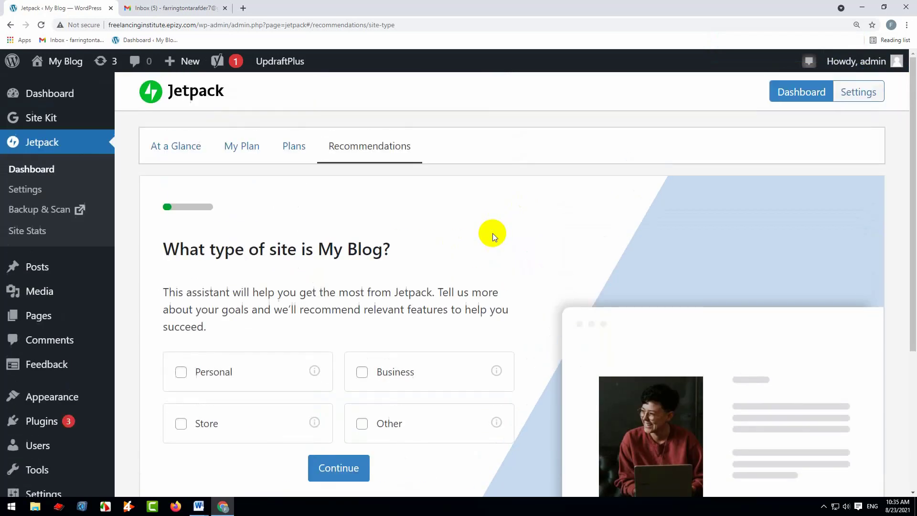
{"action": "scroll", "coordinate": [492, 234], "scroll_direction": "down", "scroll_amount": 2}
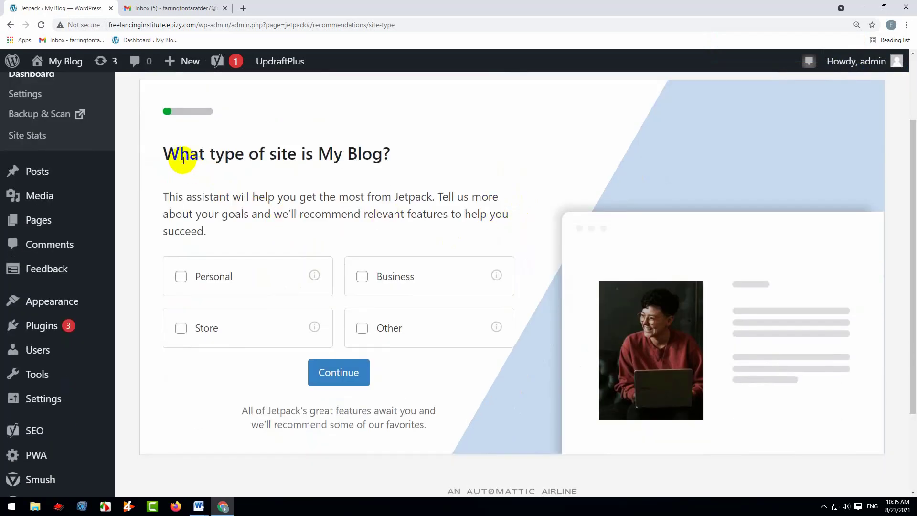
{"action": "left_click_drag", "start_coordinate": [196, 153], "coordinate": [402, 156]}
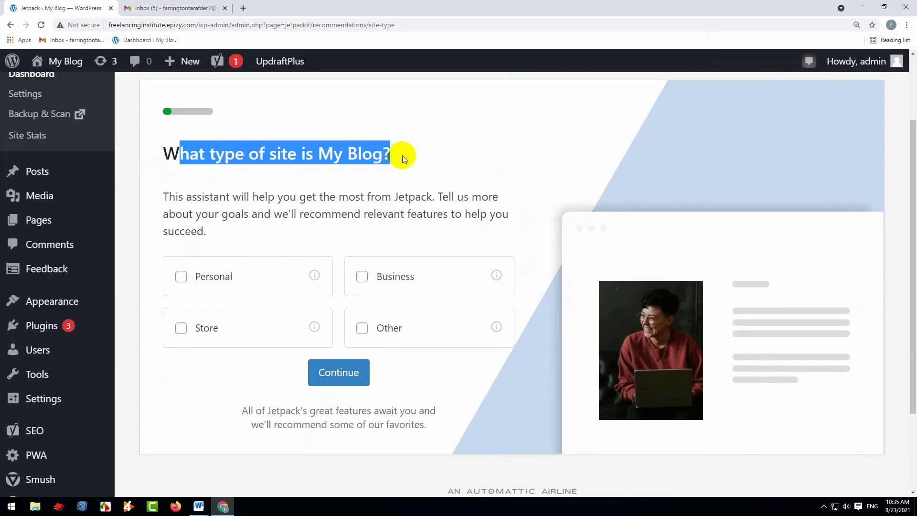
{"action": "mouse_move", "coordinate": [78, 62]}
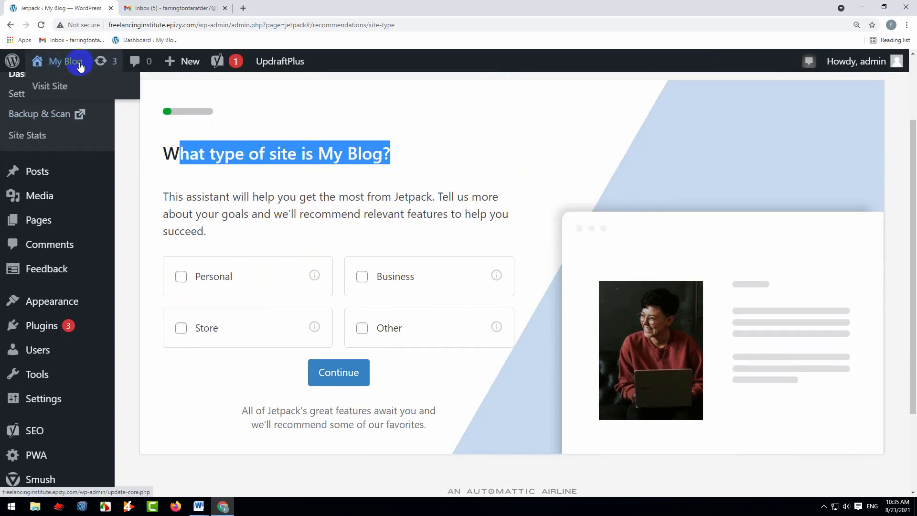
{"action": "left_click", "coordinate": [347, 210]}
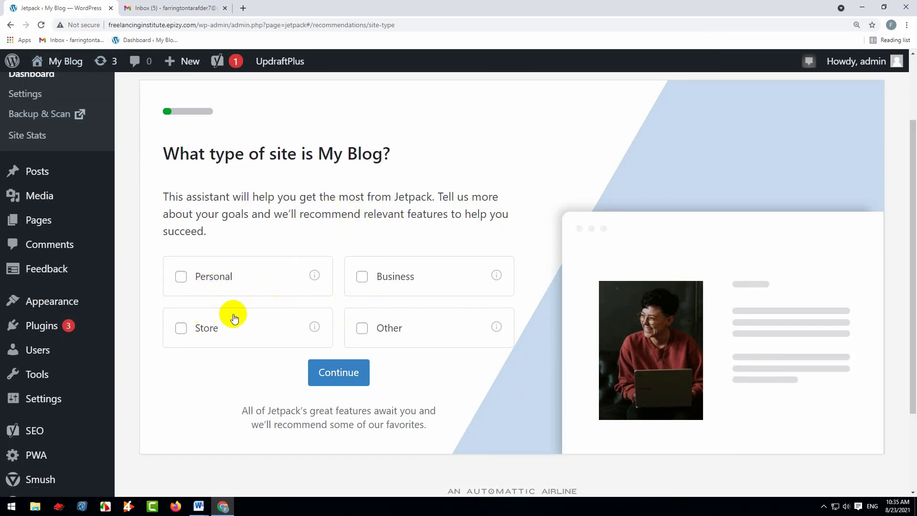
{"action": "left_click", "coordinate": [181, 277]}
{"action": "left_click", "coordinate": [340, 375]}
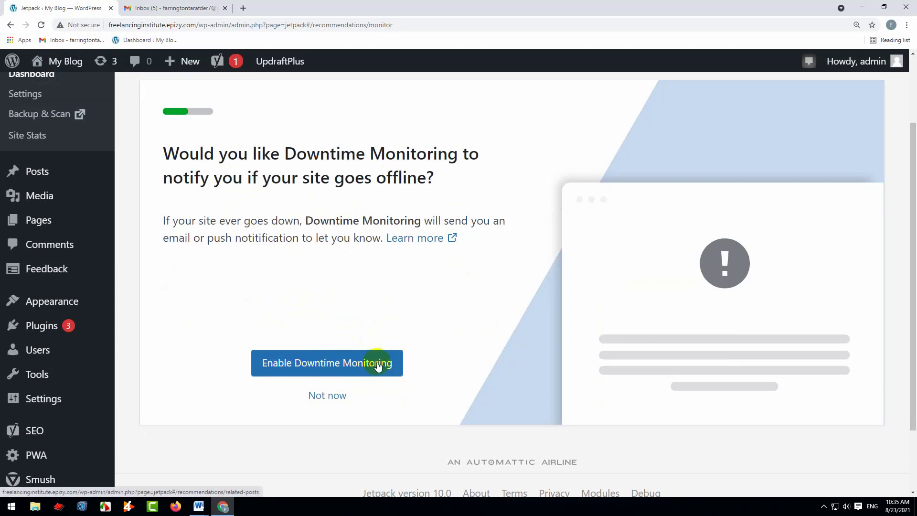
Answer the Jetpack recommendations: enable Downtime Monitoring, skip Related Posts and Creative Mail, and try to enable Site Accelerator
{"action": "left_click", "coordinate": [330, 366]}
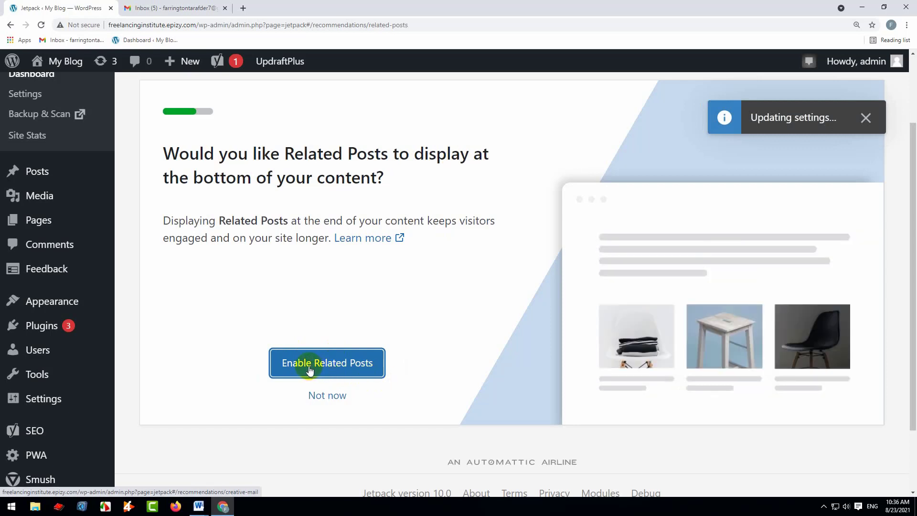
{"action": "left_click", "coordinate": [318, 395]}
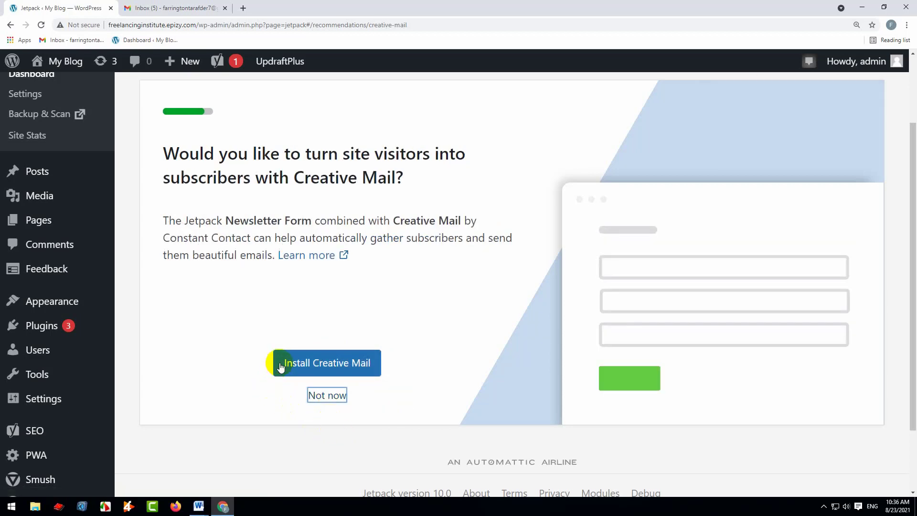
{"action": "left_click", "coordinate": [328, 398]}
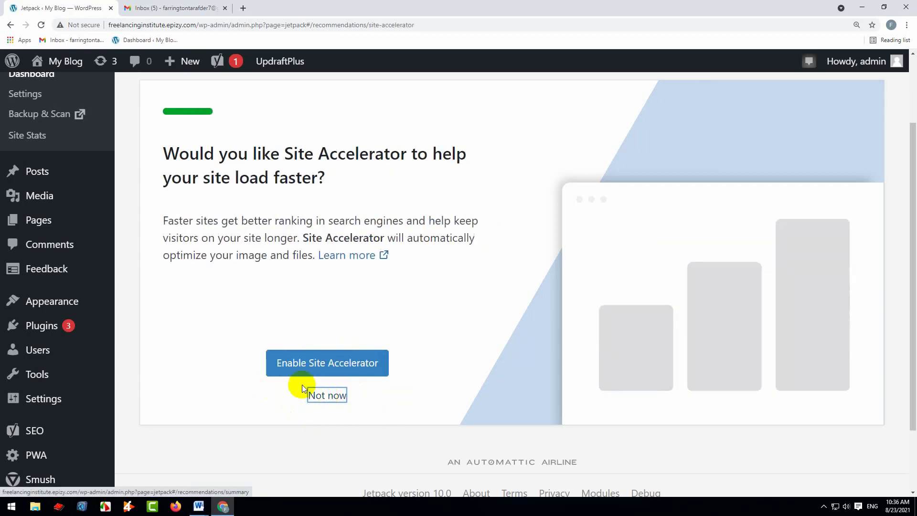
{"action": "left_click", "coordinate": [339, 366]}
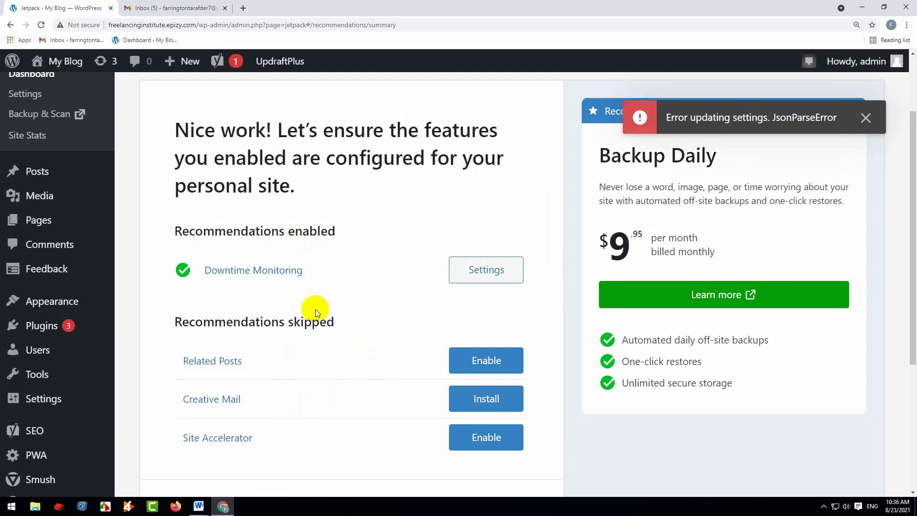
Review the summary of enabled and skipped Jetpack recommendations and dismiss the error notice
{"action": "scroll", "coordinate": [311, 330], "scroll_direction": "down", "scroll_amount": 3}
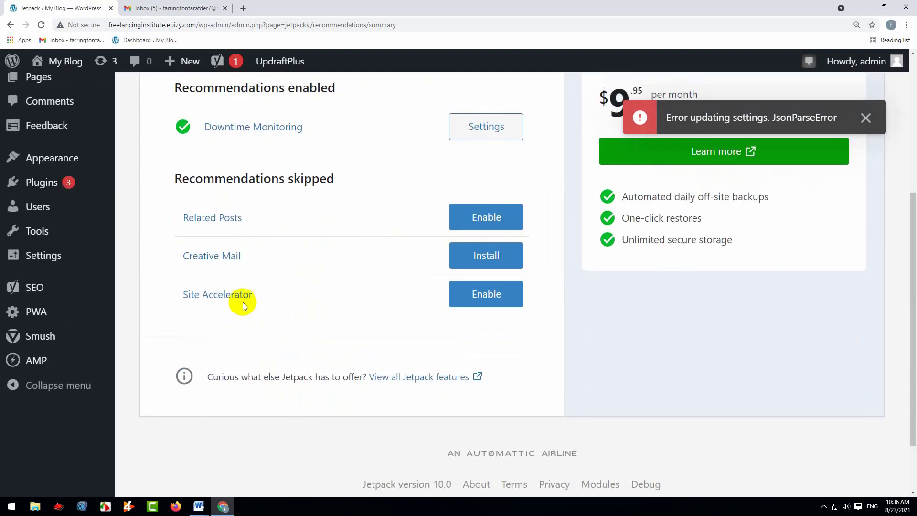
{"action": "left_click_drag", "start_coordinate": [262, 295], "coordinate": [181, 299]}
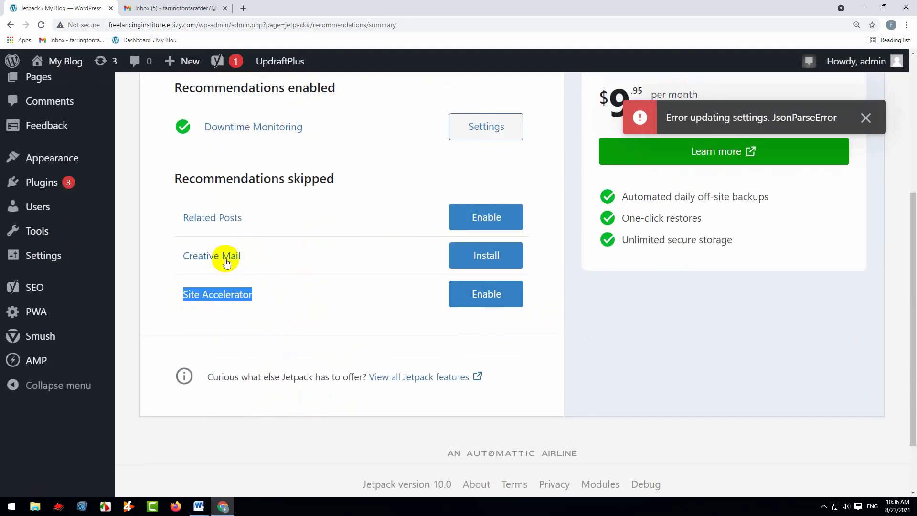
{"action": "scroll", "coordinate": [354, 302], "scroll_direction": "up", "scroll_amount": 5}
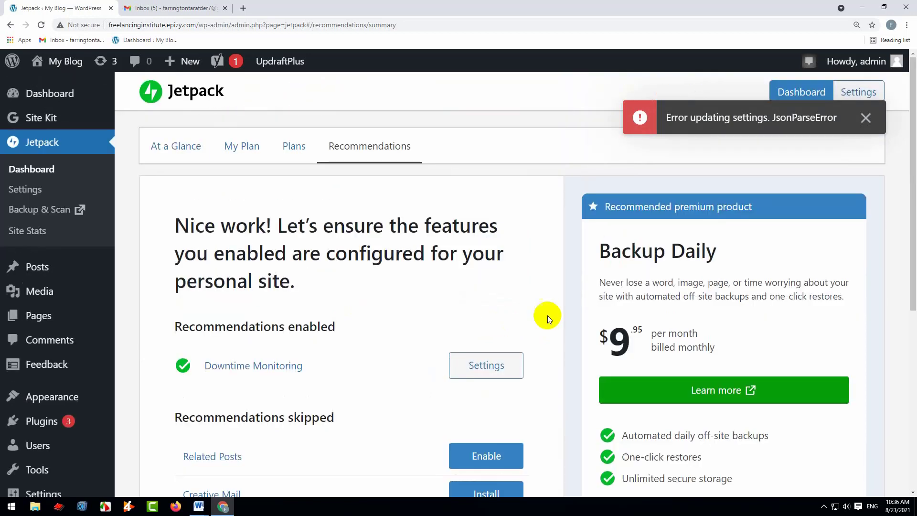
{"action": "left_click", "coordinate": [865, 118]}
Open the Jetpack settings and examine the security section's backup scanning and downtime monitoring options
{"action": "left_click", "coordinate": [860, 95]}
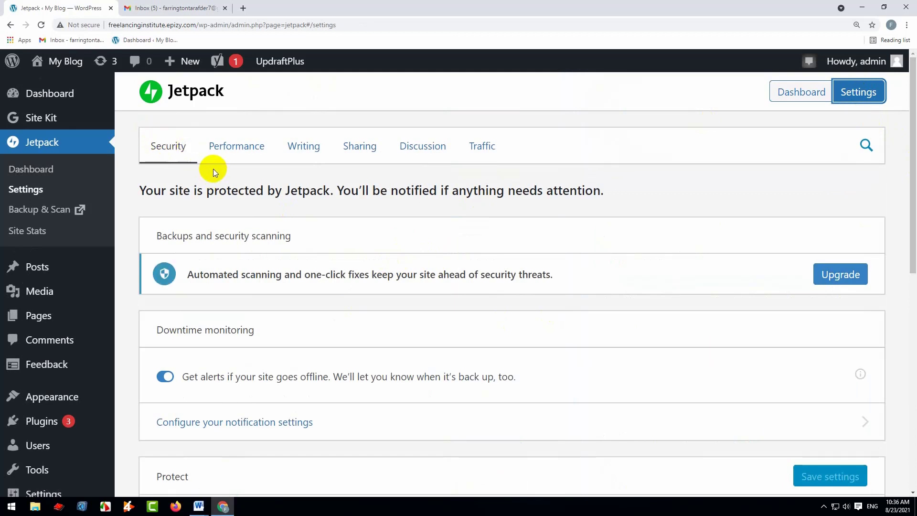
{"action": "scroll", "coordinate": [297, 276], "scroll_direction": "down", "scroll_amount": 2}
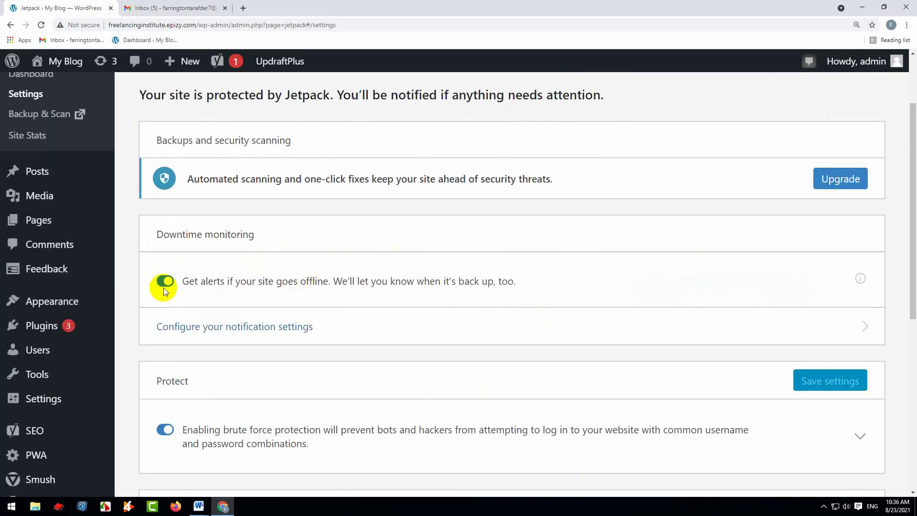
{"action": "left_click_drag", "start_coordinate": [198, 182], "coordinate": [558, 180]}
{"action": "left_click", "coordinate": [559, 180]}
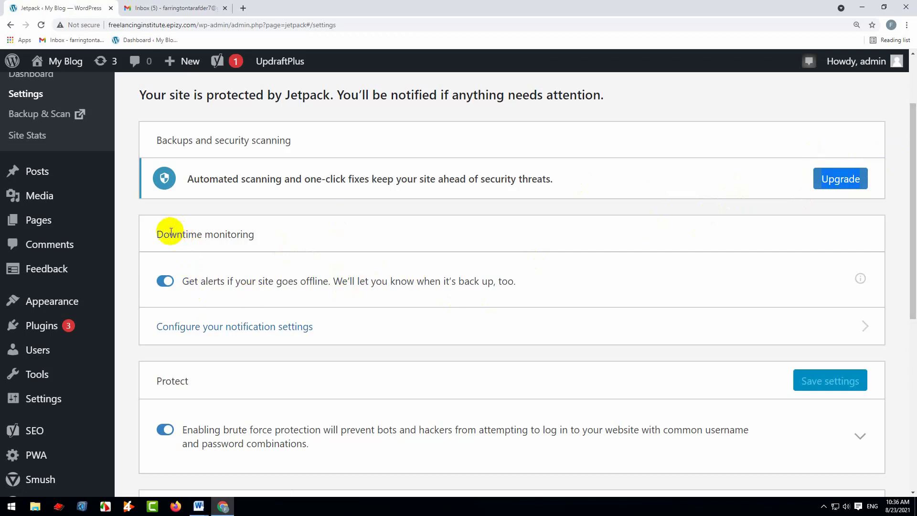
{"action": "left_click_drag", "start_coordinate": [163, 234], "coordinate": [254, 234]}
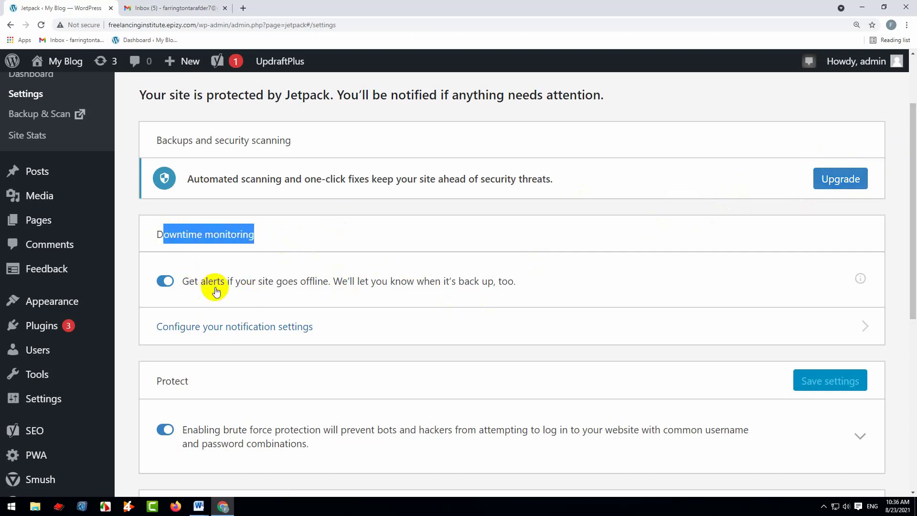
Open the downtime monitoring notification settings in a new browser tab, switch to it and accept the cookie notice
{"action": "right_click", "coordinate": [217, 331]}
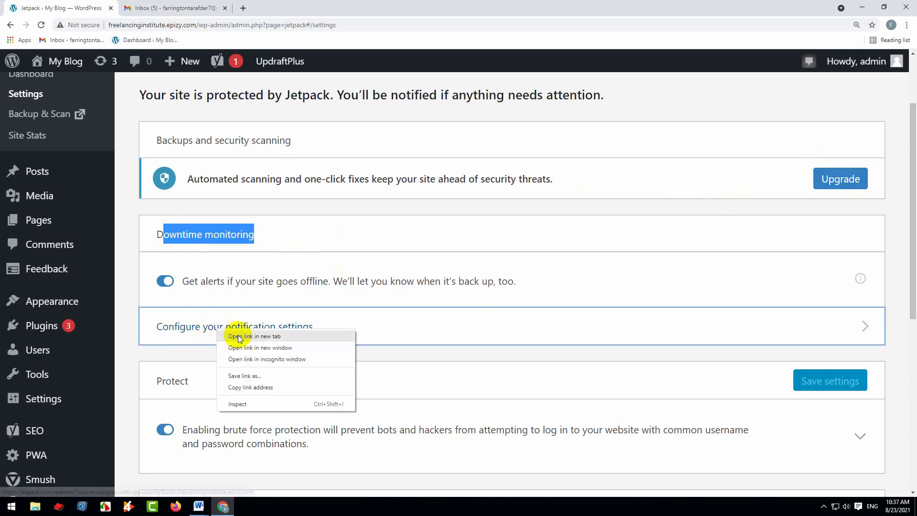
{"action": "left_click", "coordinate": [237, 341]}
{"action": "left_click", "coordinate": [187, 5]}
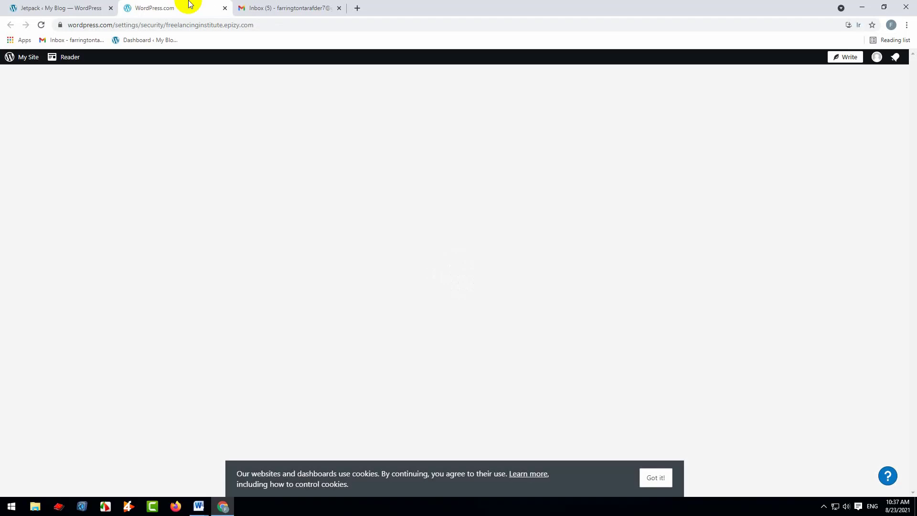
{"action": "left_click", "coordinate": [655, 477]}
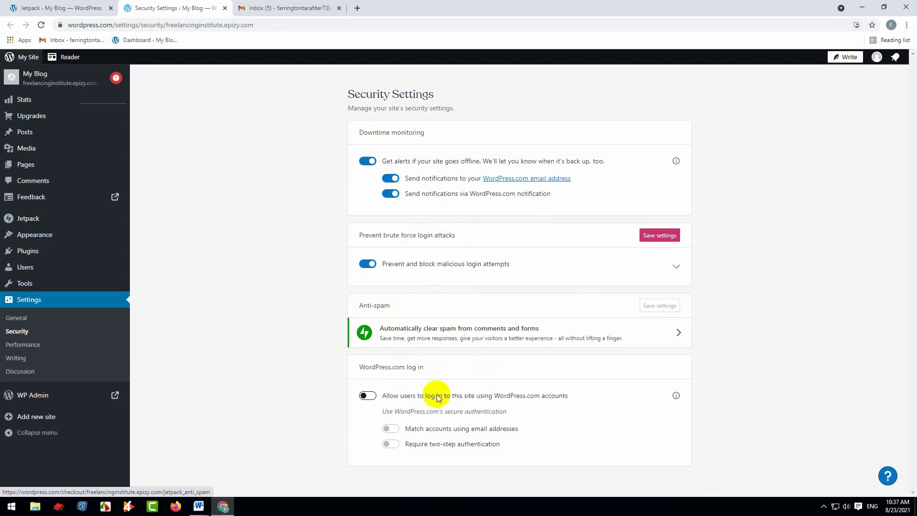
Allow users to log in to the site using WordPress.com accounts and require two-step authentication
{"action": "left_click_drag", "start_coordinate": [408, 398], "coordinate": [558, 406]}
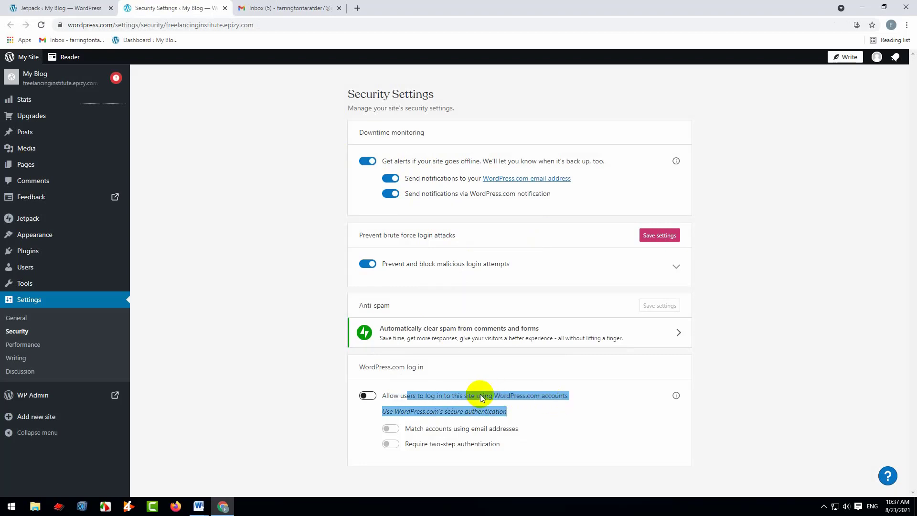
{"action": "left_click", "coordinate": [518, 431]}
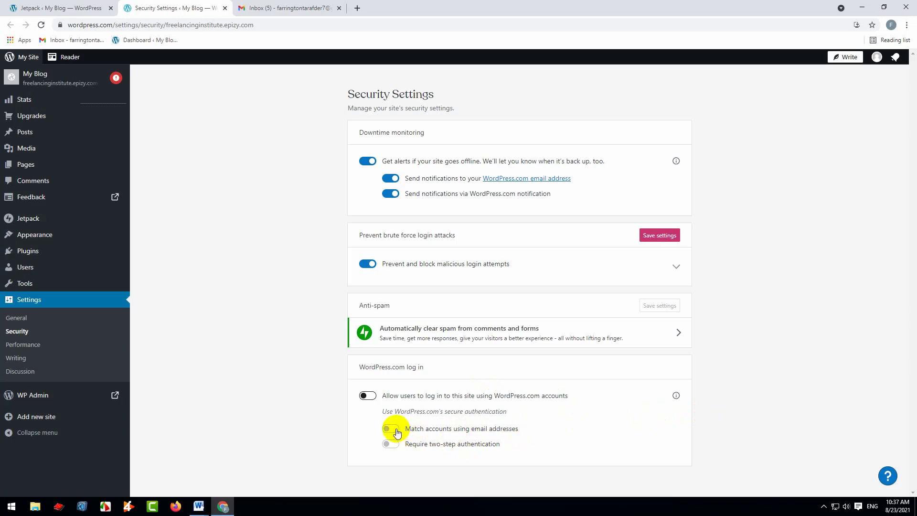
{"action": "left_click", "coordinate": [367, 396]}
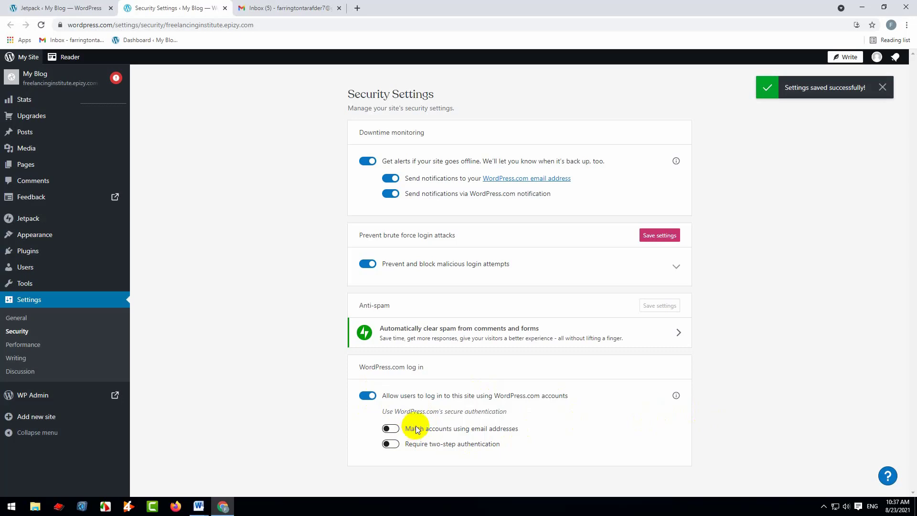
{"action": "left_click", "coordinate": [395, 429]}
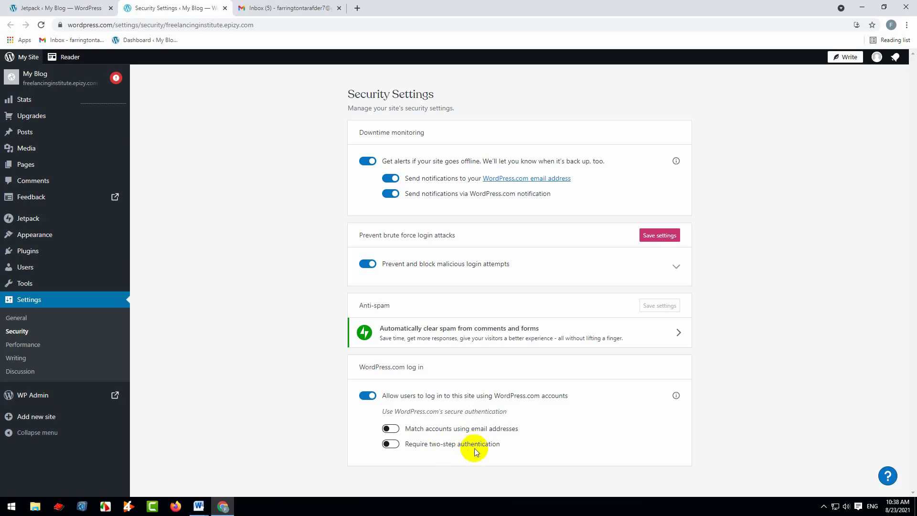
{"action": "left_click", "coordinate": [391, 444]}
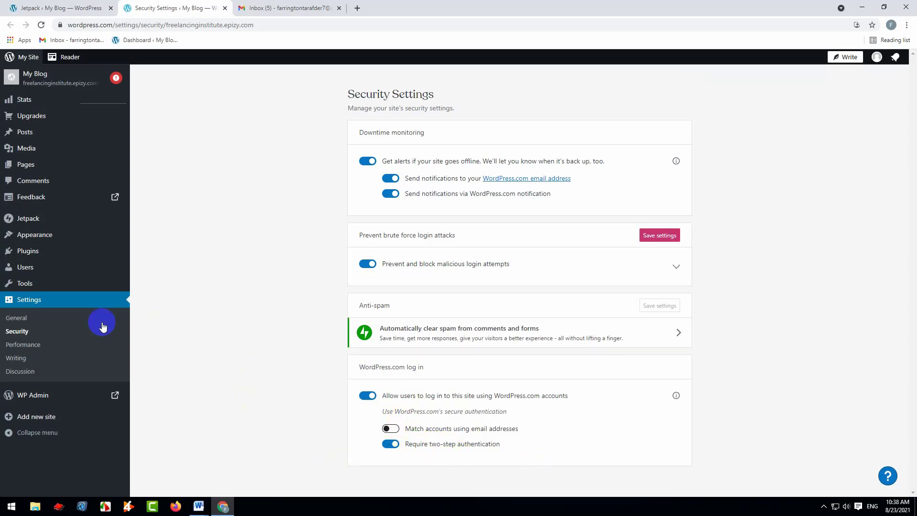
Open the site's General Settings on WordPress.com, leaving the security page without saving its pending changes
{"action": "left_click", "coordinate": [29, 300]}
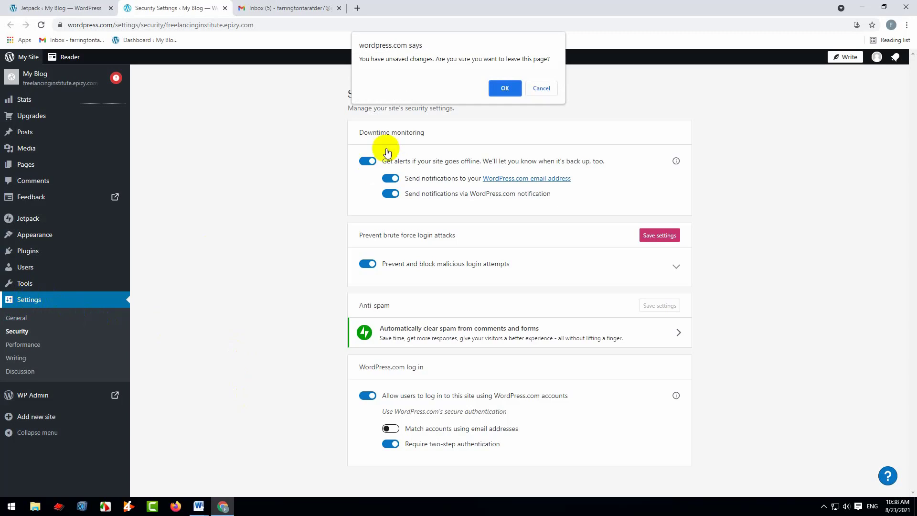
{"action": "left_click", "coordinate": [503, 90]}
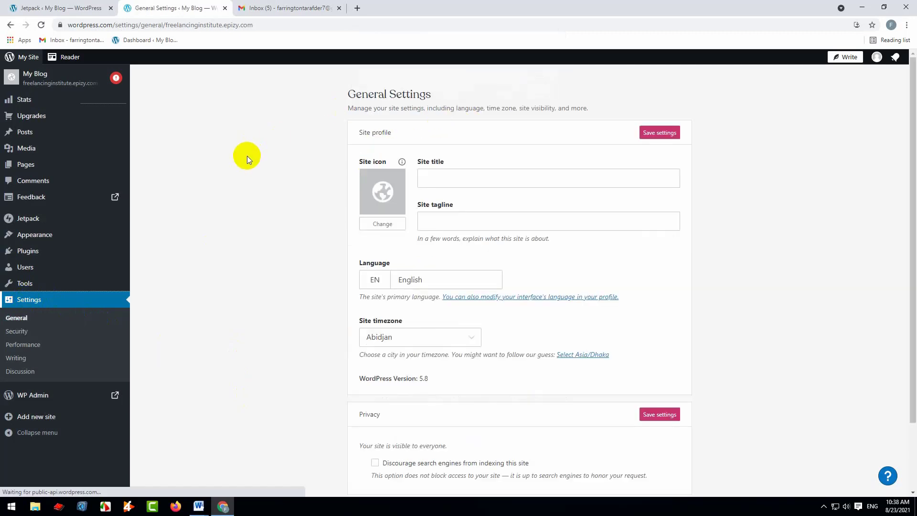
Open the site's security settings on WordPress.com, then switch back to the Jetpack settings in the site's admin area
{"action": "left_click", "coordinate": [15, 334]}
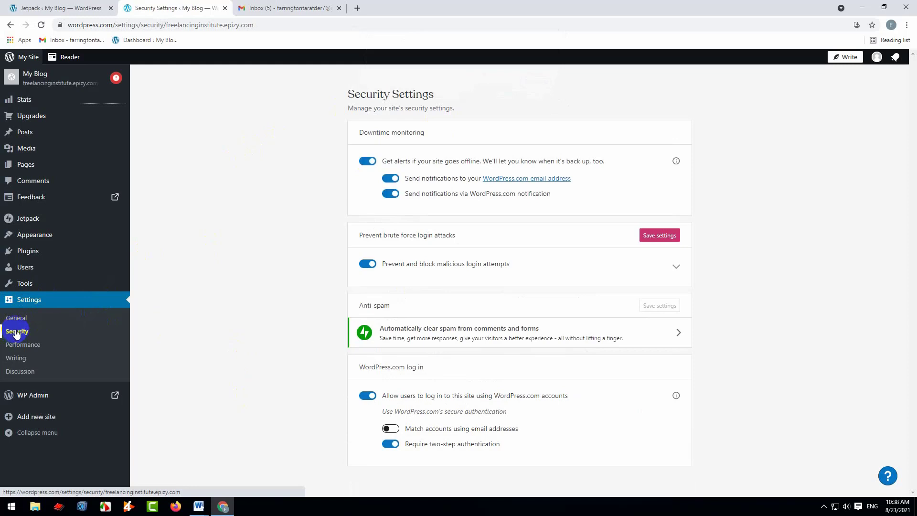
{"action": "left_click", "coordinate": [55, 8]}
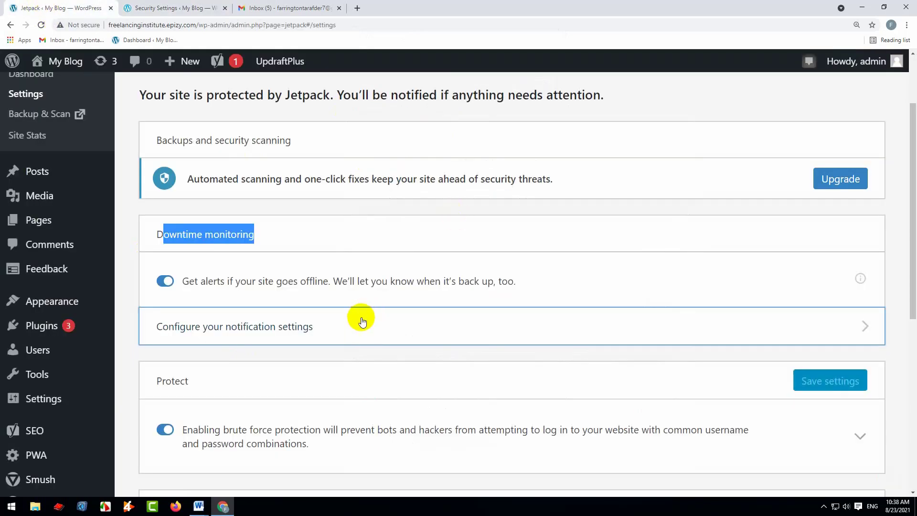
Turn brute force protection off and back on in the Protect section of the Jetpack security settings
{"action": "scroll", "coordinate": [347, 322], "scroll_direction": "down", "scroll_amount": 1}
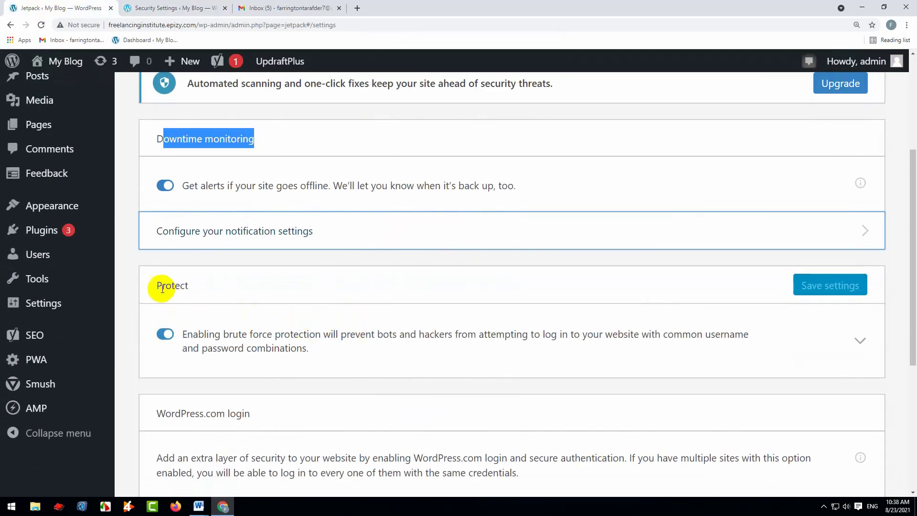
{"action": "left_click_drag", "start_coordinate": [157, 285], "coordinate": [232, 324]}
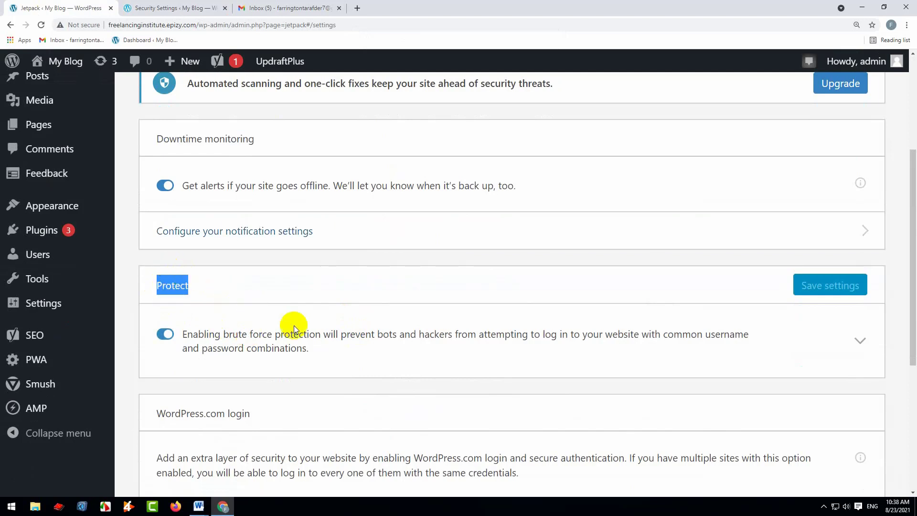
{"action": "left_click_drag", "start_coordinate": [309, 349], "coordinate": [273, 348]}
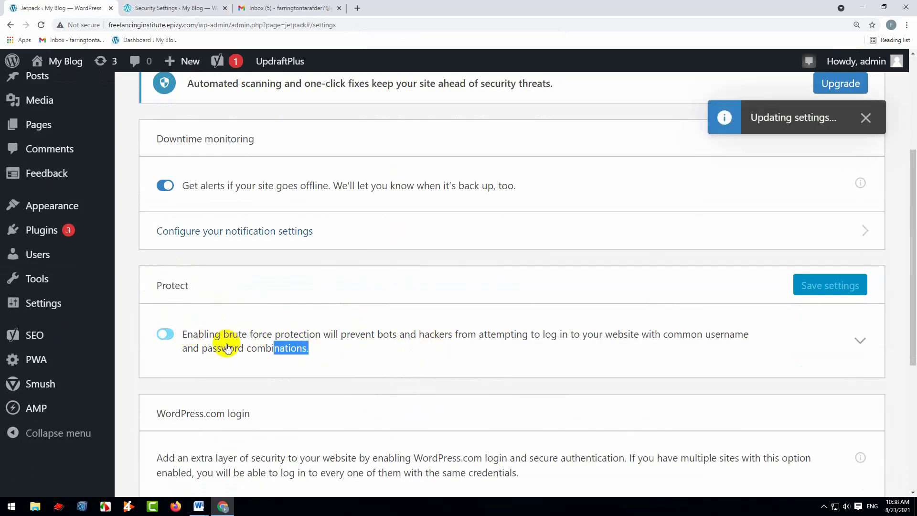
{"action": "left_click", "coordinate": [166, 336]}
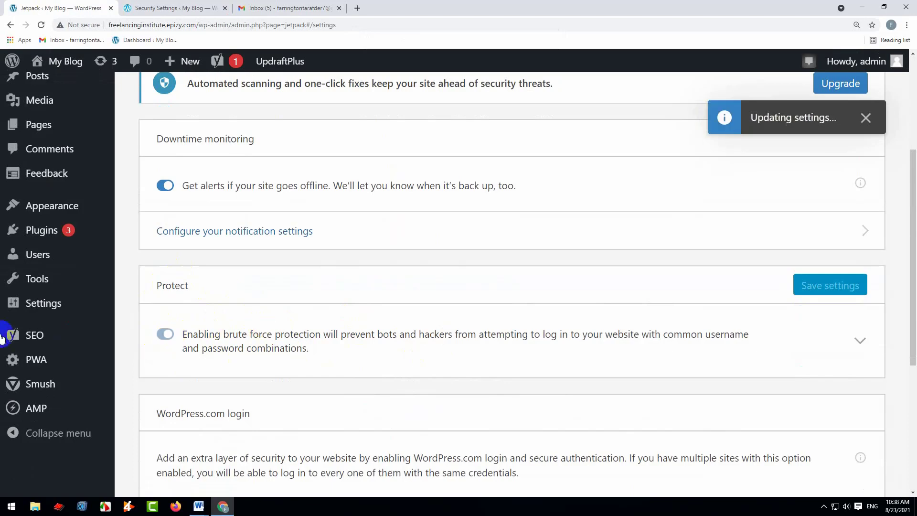
Reload the Jetpack settings page and check the WordPress.com login options for account login and two-step authentication
{"action": "scroll", "coordinate": [445, 363], "scroll_direction": "down", "scroll_amount": 3}
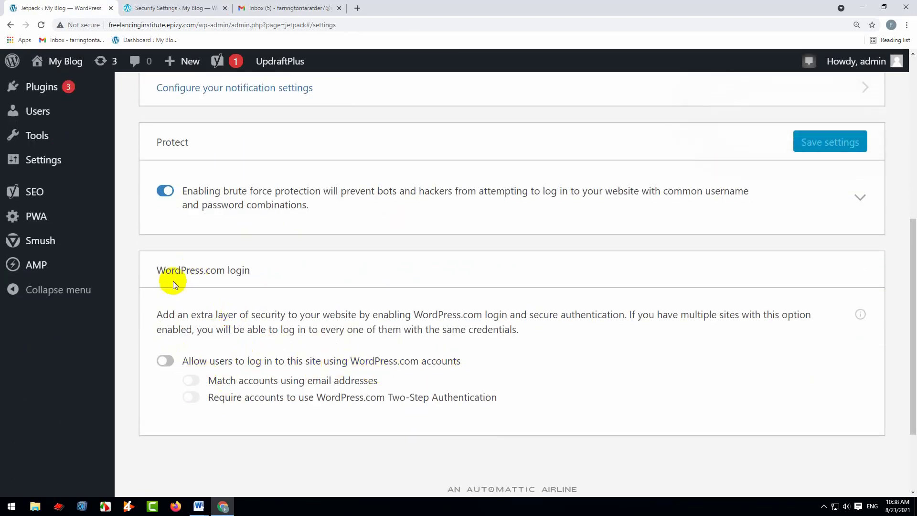
{"action": "left_click_drag", "start_coordinate": [169, 271], "coordinate": [258, 270]}
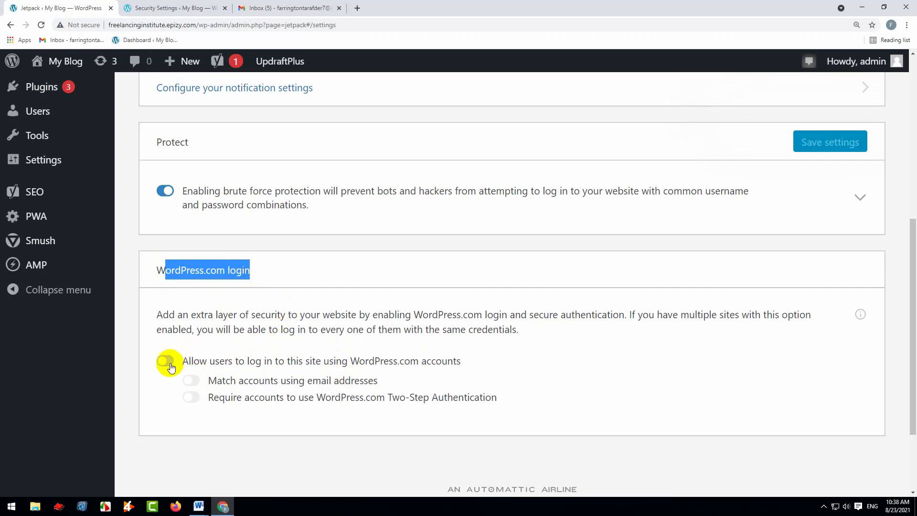
{"action": "right_click", "coordinate": [387, 132]}
{"action": "left_click", "coordinate": [429, 164]}
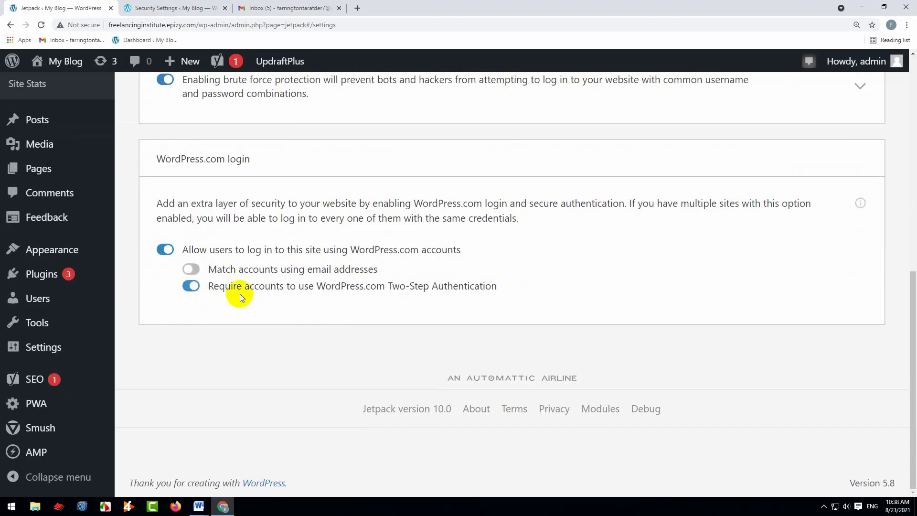
Open Jetpack's performance settings and enable the site accelerator for both image and static file load times
{"action": "scroll", "coordinate": [522, 274], "scroll_direction": "up", "scroll_amount": 7}
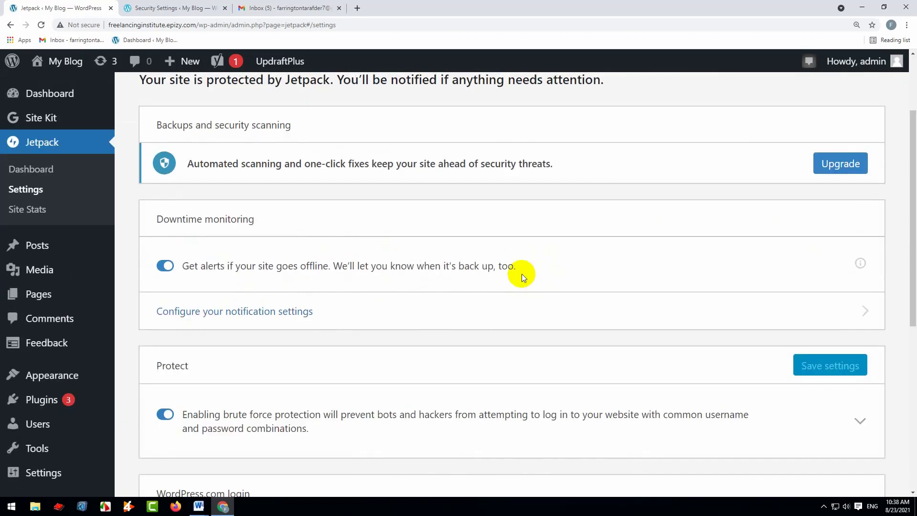
{"action": "scroll", "coordinate": [521, 274], "scroll_direction": "up", "scroll_amount": 2}
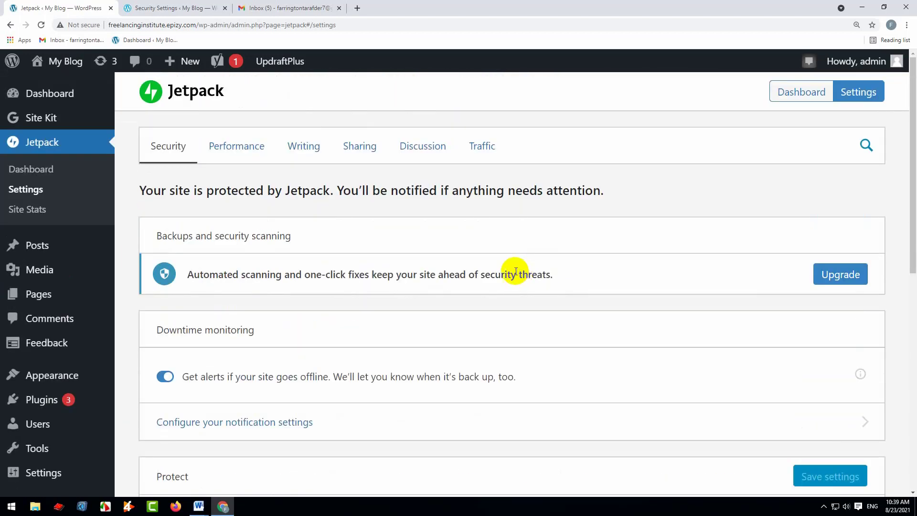
{"action": "left_click", "coordinate": [239, 151]}
{"action": "scroll", "coordinate": [337, 208], "scroll_direction": "up", "scroll_amount": 3}
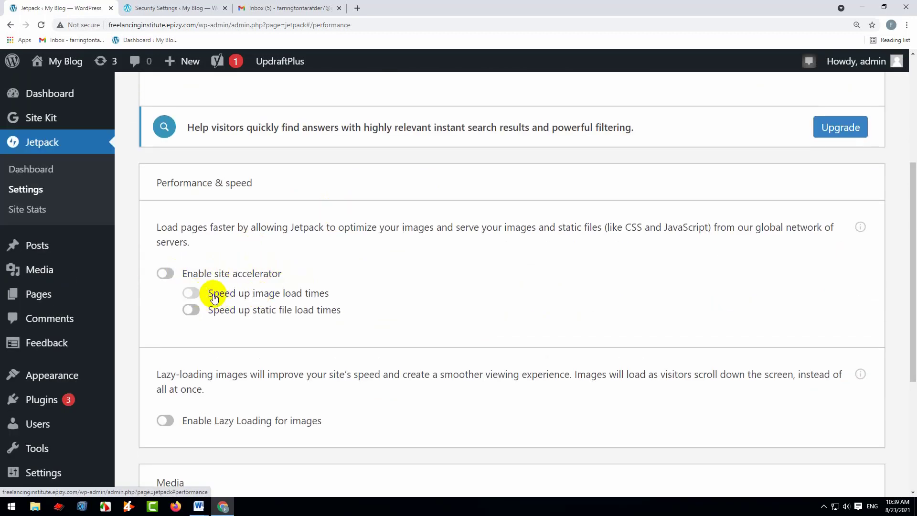
{"action": "left_click", "coordinate": [191, 293]}
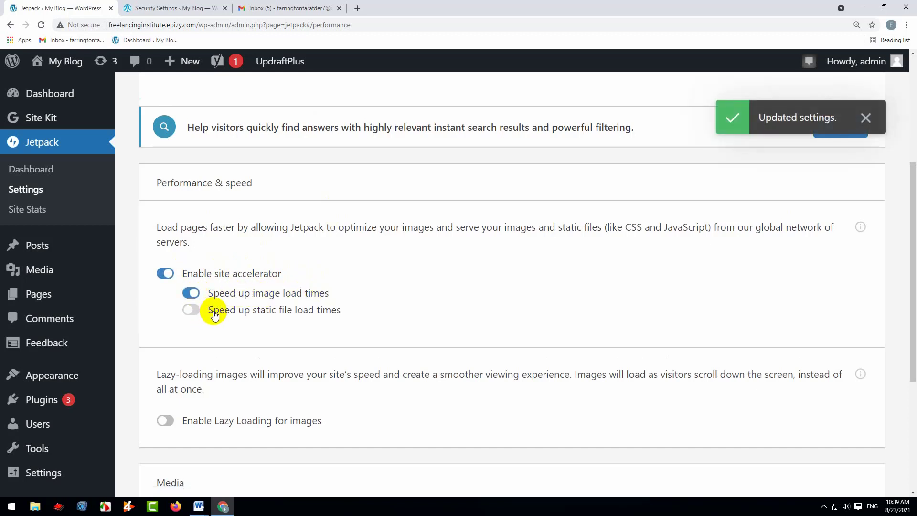
{"action": "left_click", "coordinate": [191, 310]}
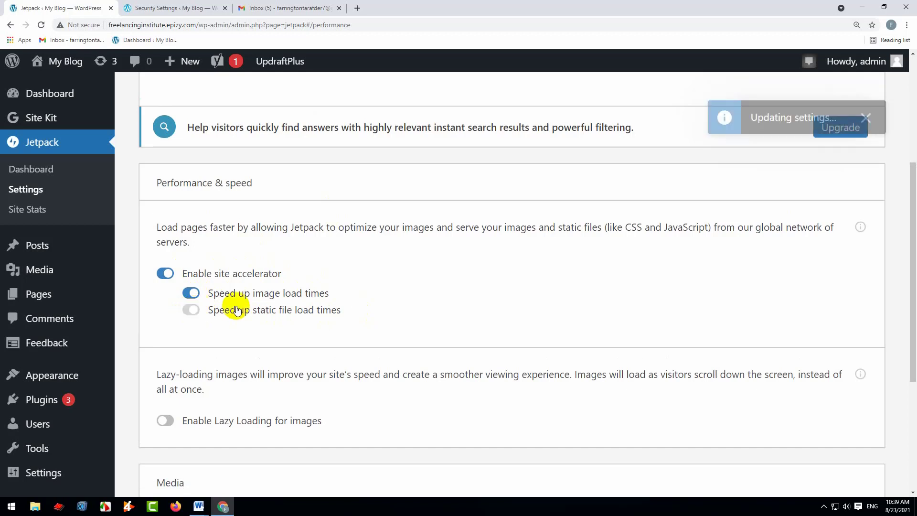
Enable lazy loading for images in the Performance & speed section
{"action": "scroll", "coordinate": [383, 288], "scroll_direction": "down", "scroll_amount": 3}
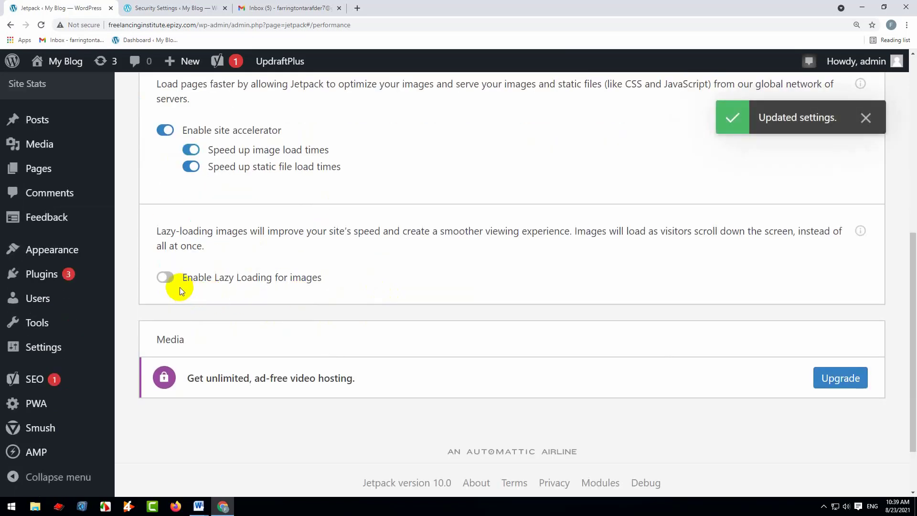
{"action": "left_click", "coordinate": [171, 277]}
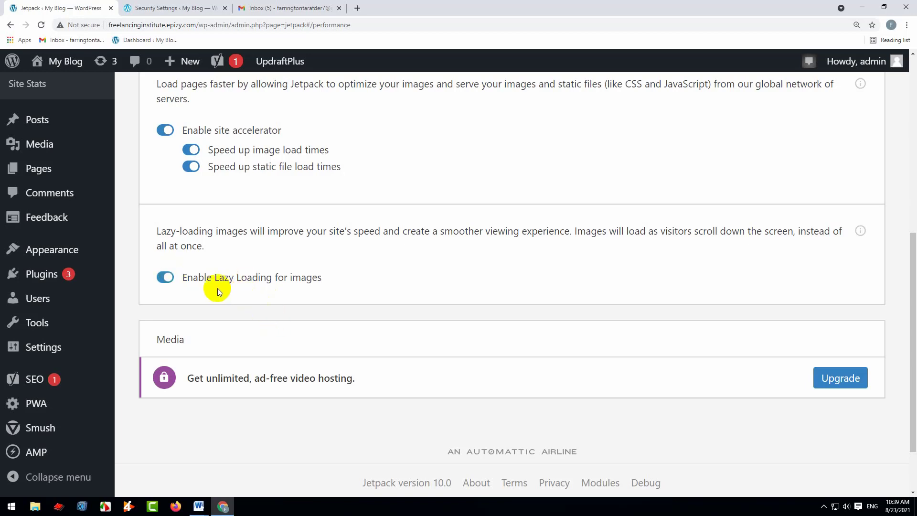
{"action": "scroll", "coordinate": [266, 304], "scroll_direction": "down", "scroll_amount": 3}
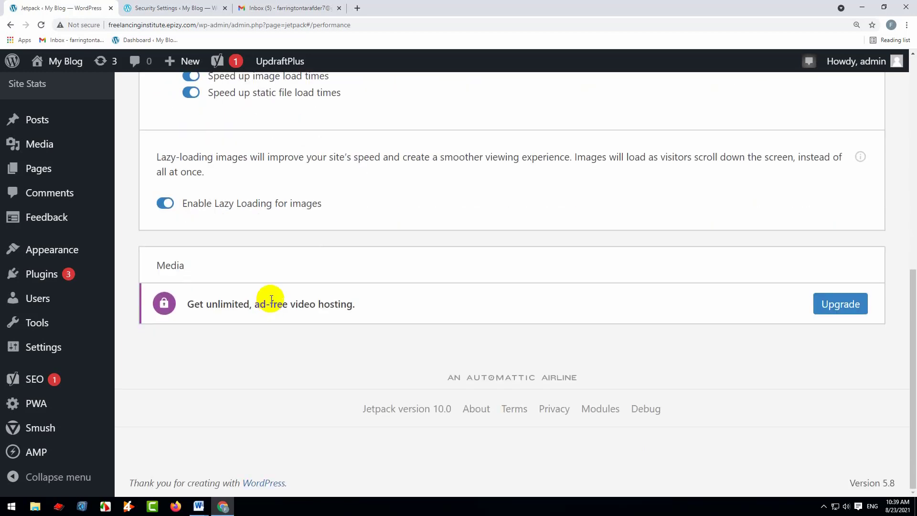
Open Jetpack's writing settings and examine the media carousel, composing and custom content type options
{"action": "scroll", "coordinate": [271, 299], "scroll_direction": "up", "scroll_amount": 8}
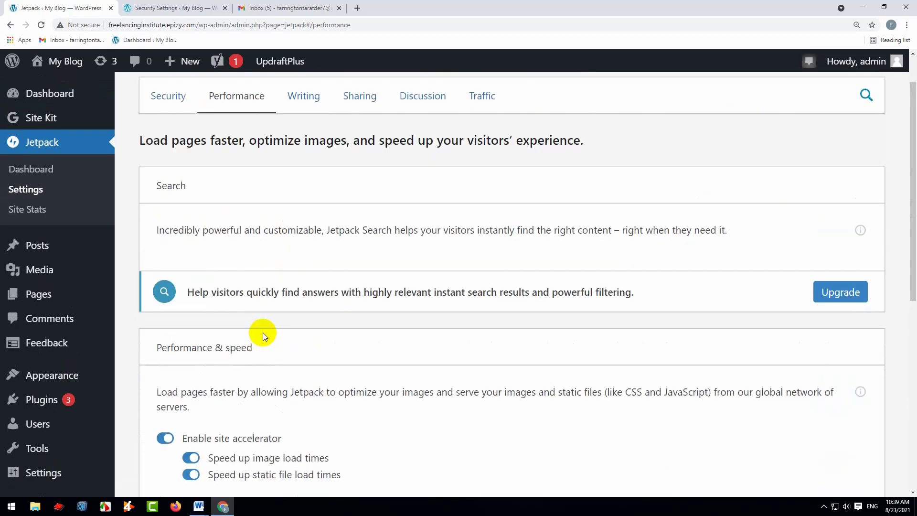
{"action": "scroll", "coordinate": [262, 333], "scroll_direction": "up", "scroll_amount": 1}
{"action": "left_click", "coordinate": [301, 147]}
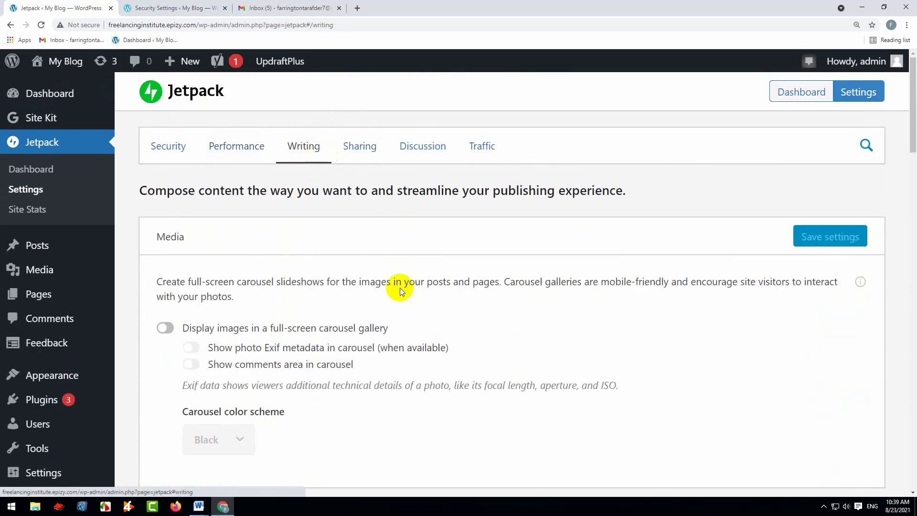
{"action": "scroll", "coordinate": [400, 291], "scroll_direction": "down", "scroll_amount": 3}
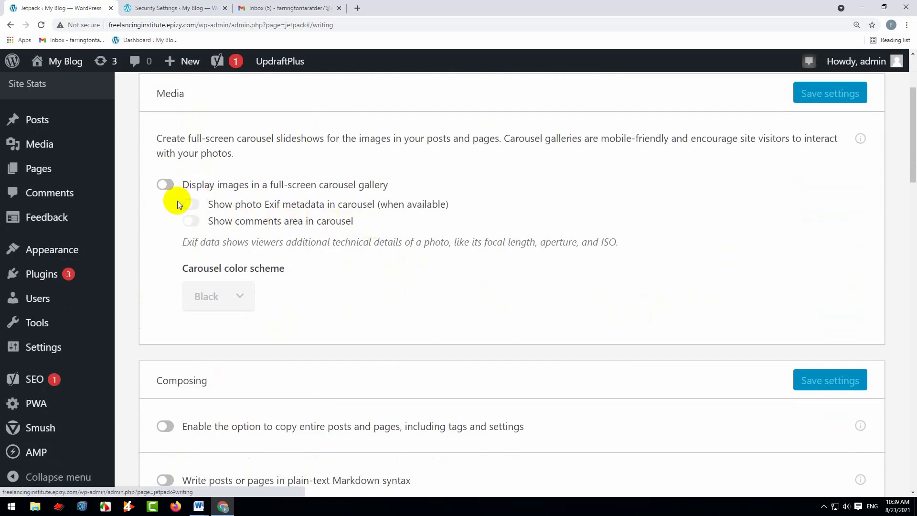
{"action": "scroll", "coordinate": [342, 240], "scroll_direction": "down", "scroll_amount": 2}
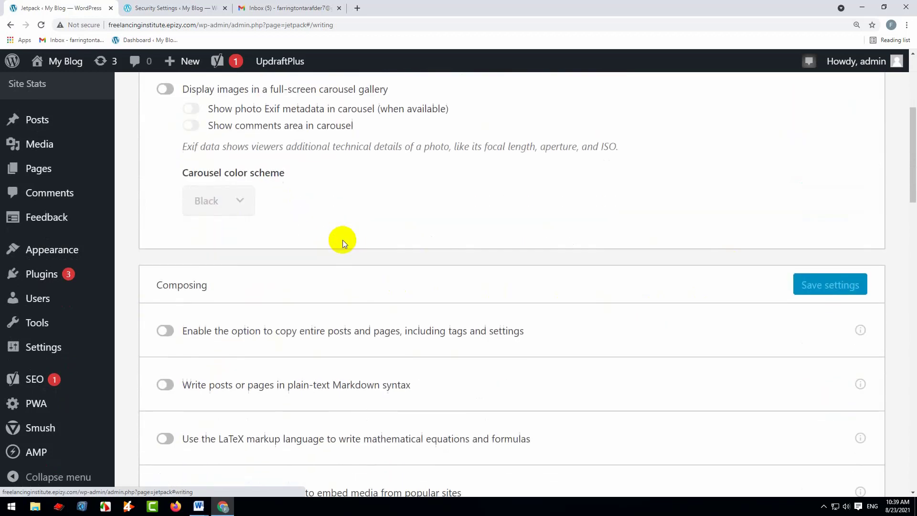
{"action": "scroll", "coordinate": [340, 237], "scroll_direction": "up", "scroll_amount": 1}
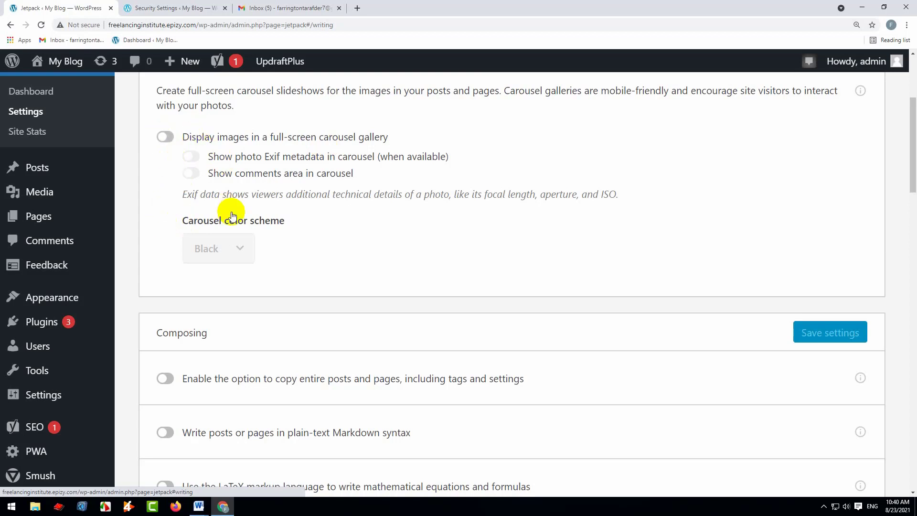
{"action": "scroll", "coordinate": [231, 231], "scroll_direction": "down", "scroll_amount": 2}
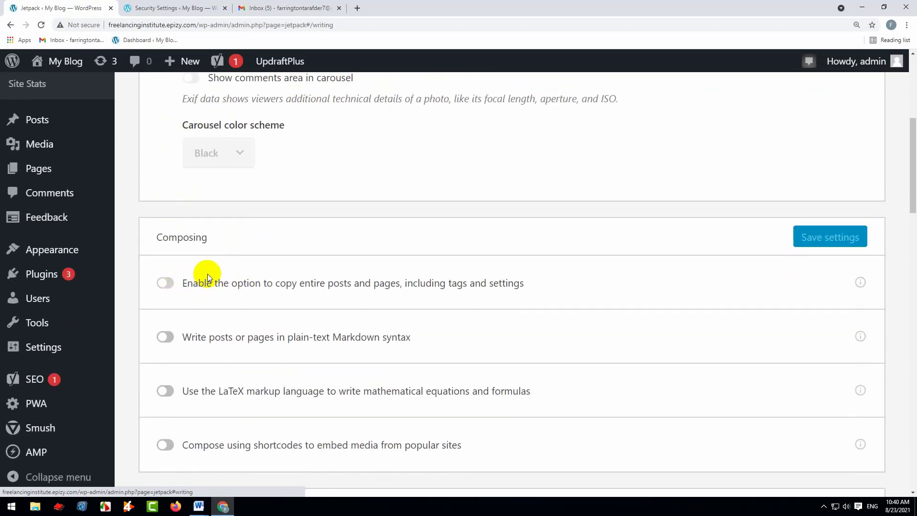
{"action": "scroll", "coordinate": [207, 274], "scroll_direction": "down", "scroll_amount": 2}
{"action": "left_click_drag", "start_coordinate": [477, 352], "coordinate": [171, 185]}
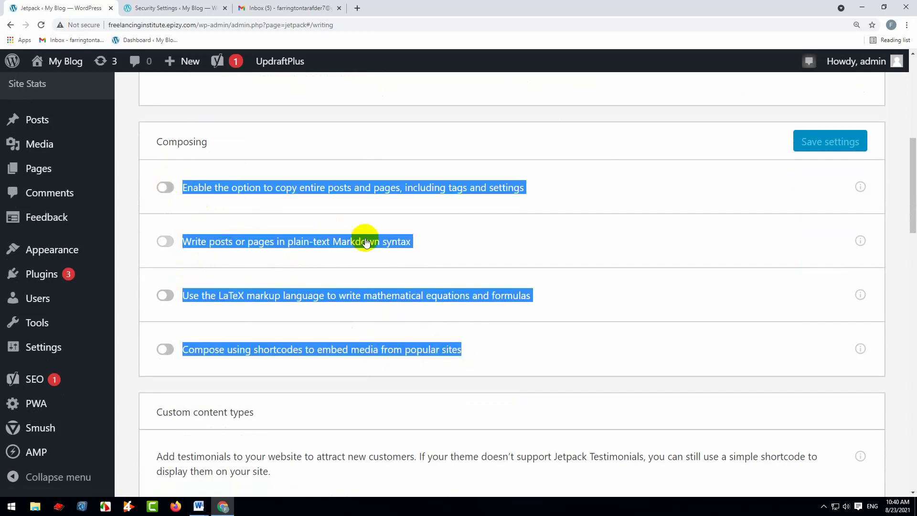
{"action": "scroll", "coordinate": [431, 246], "scroll_direction": "down", "scroll_amount": 4}
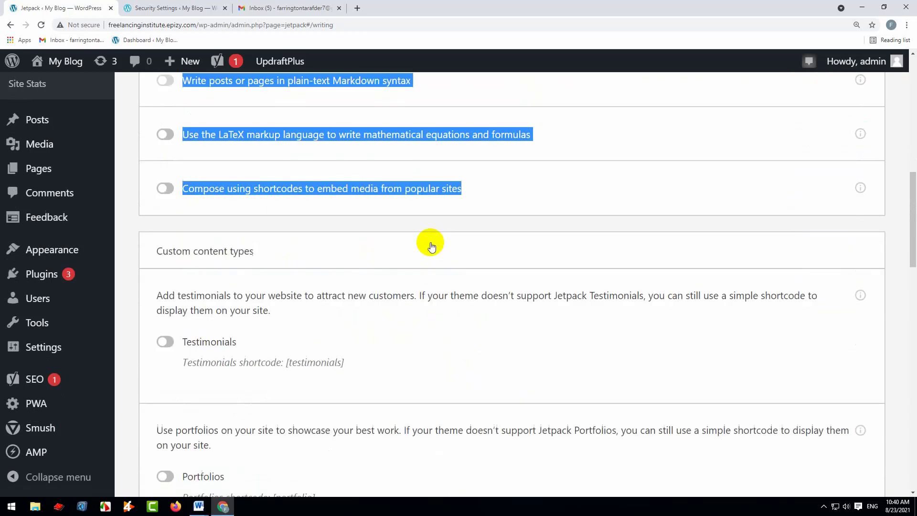
Enable the Testimonials and Portfolios custom content types
{"action": "scroll", "coordinate": [212, 300], "scroll_direction": "down", "scroll_amount": 3}
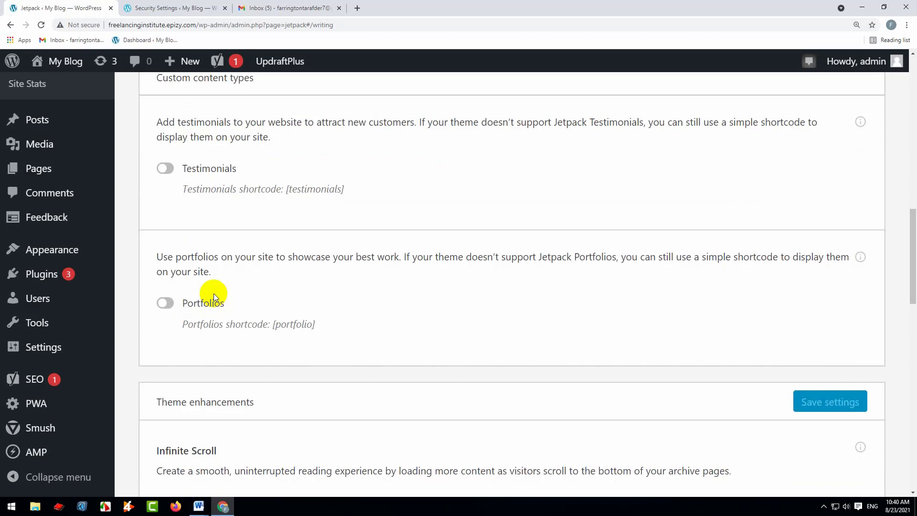
{"action": "left_click", "coordinate": [167, 168]}
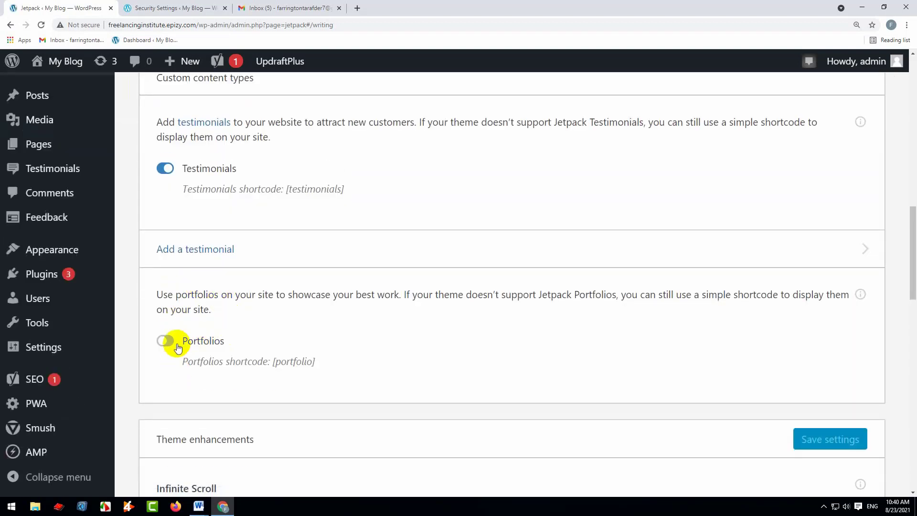
{"action": "left_click", "coordinate": [166, 341]}
Examine the remaining writing settings for theme enhancements, widgets, post by email and the WordPress.com toolbar
{"action": "scroll", "coordinate": [250, 332], "scroll_direction": "down", "scroll_amount": 4}
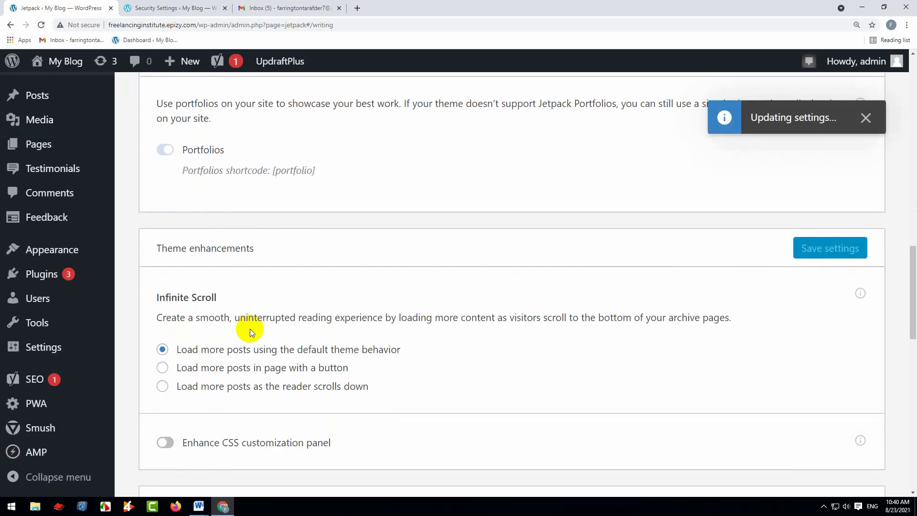
{"action": "scroll", "coordinate": [250, 327], "scroll_direction": "down", "scroll_amount": 2}
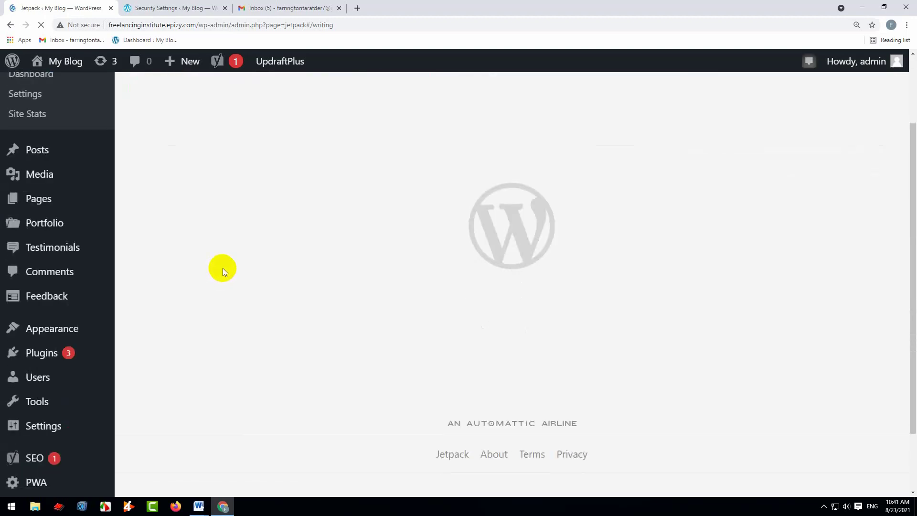
{"action": "scroll", "coordinate": [239, 293], "scroll_direction": "down", "scroll_amount": 4}
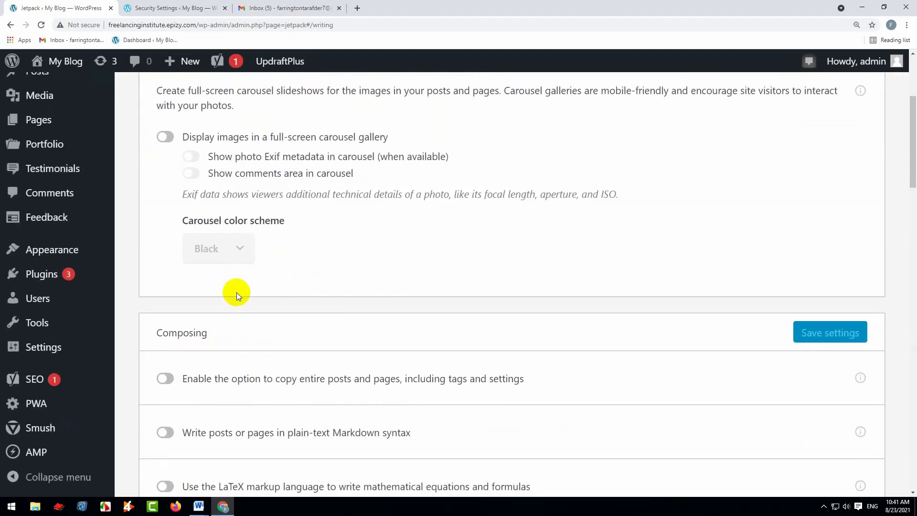
{"action": "scroll", "coordinate": [239, 305], "scroll_direction": "down", "scroll_amount": 11}
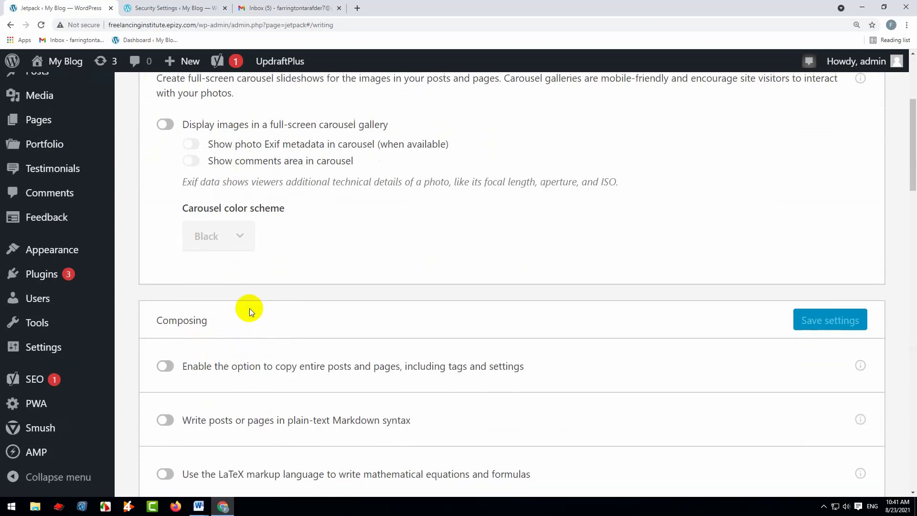
{"action": "scroll", "coordinate": [249, 308], "scroll_direction": "down", "scroll_amount": 8}
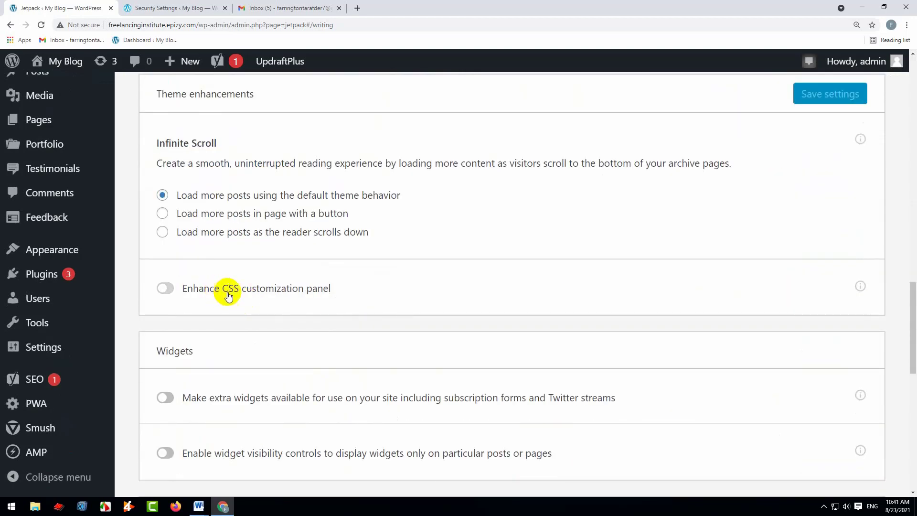
{"action": "scroll", "coordinate": [271, 311], "scroll_direction": "down", "scroll_amount": 6}
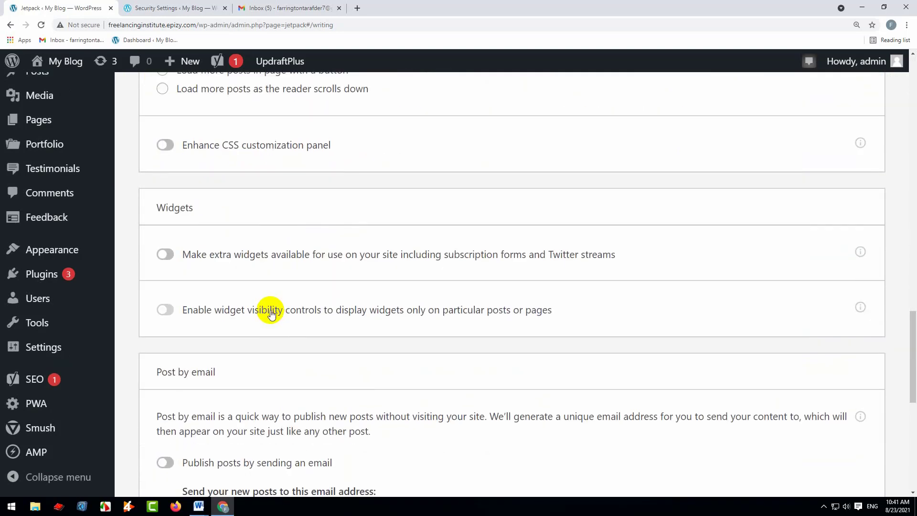
{"action": "scroll", "coordinate": [269, 310], "scroll_direction": "down", "scroll_amount": 6}
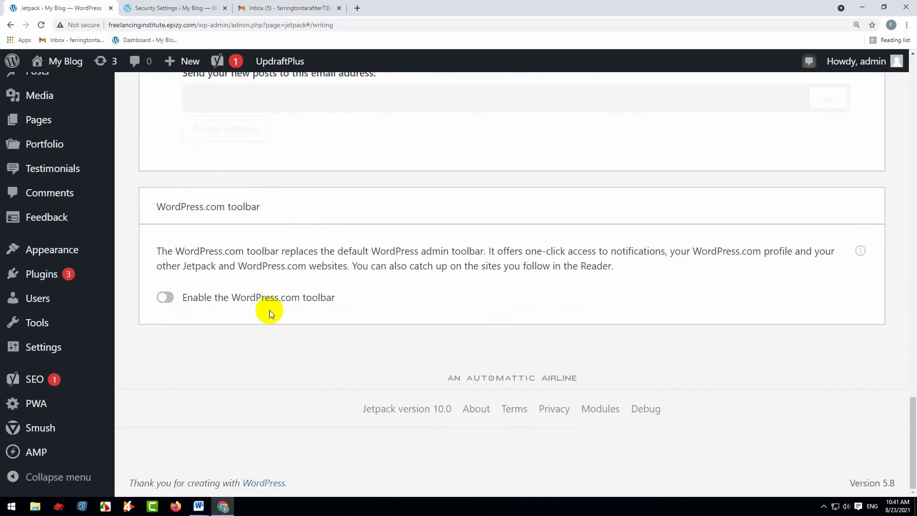
{"action": "scroll", "coordinate": [295, 300], "scroll_direction": "up", "scroll_amount": 15}
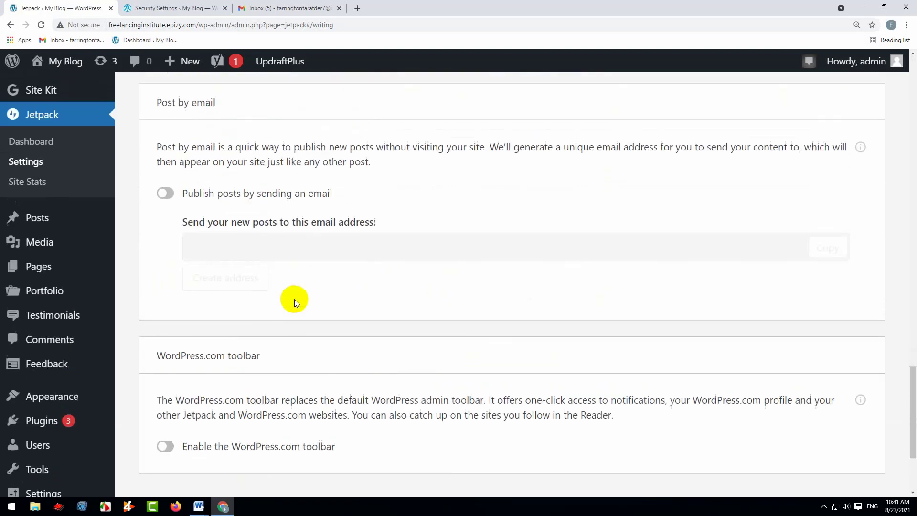
Open Jetpack's sharing settings and enable automatic sharing of posts to social networks
{"action": "scroll", "coordinate": [303, 300], "scroll_direction": "up", "scroll_amount": 20}
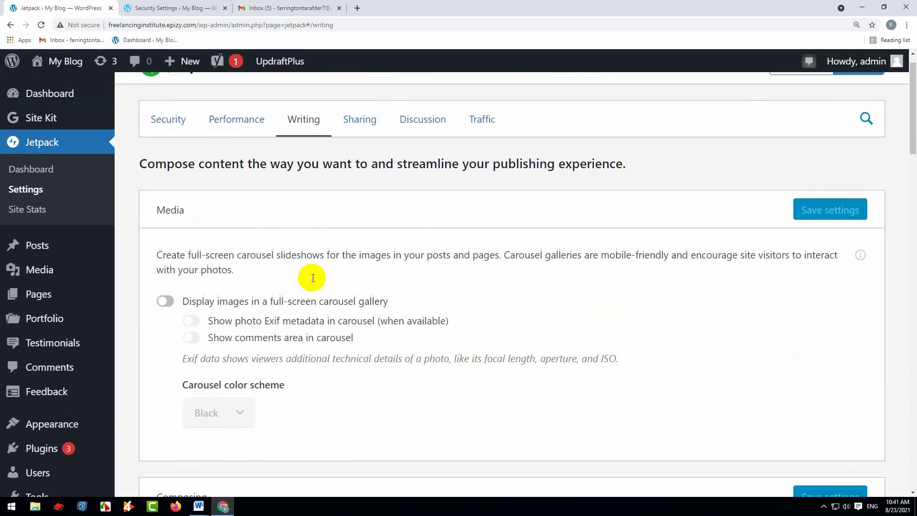
{"action": "left_click", "coordinate": [360, 146]}
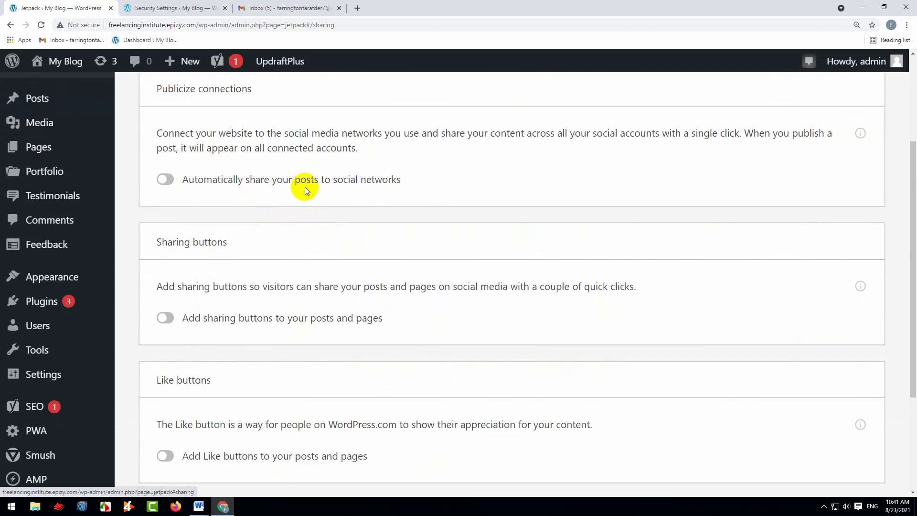
{"action": "left_click", "coordinate": [167, 180]}
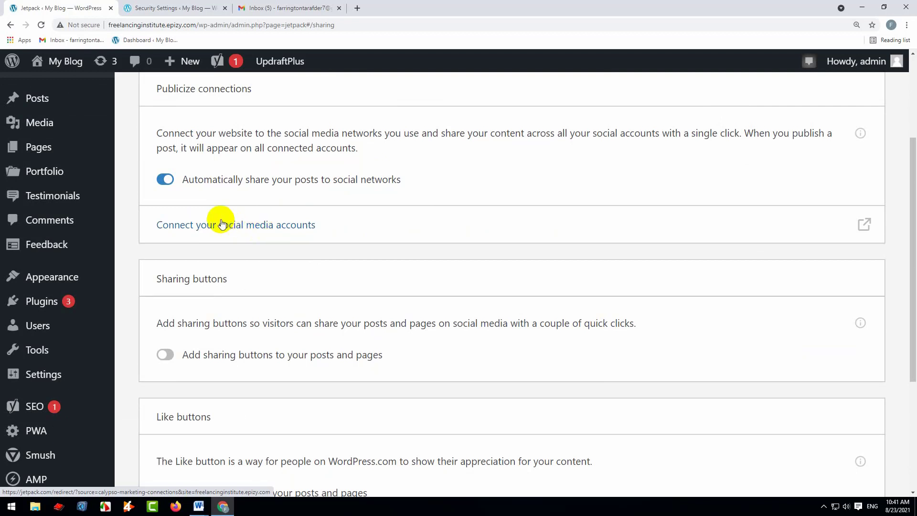
Open the page for connecting social media accounts in a separate browser tab and return to the Jetpack sharing settings
{"action": "right_click", "coordinate": [258, 226]}
{"action": "left_click", "coordinate": [287, 234]}
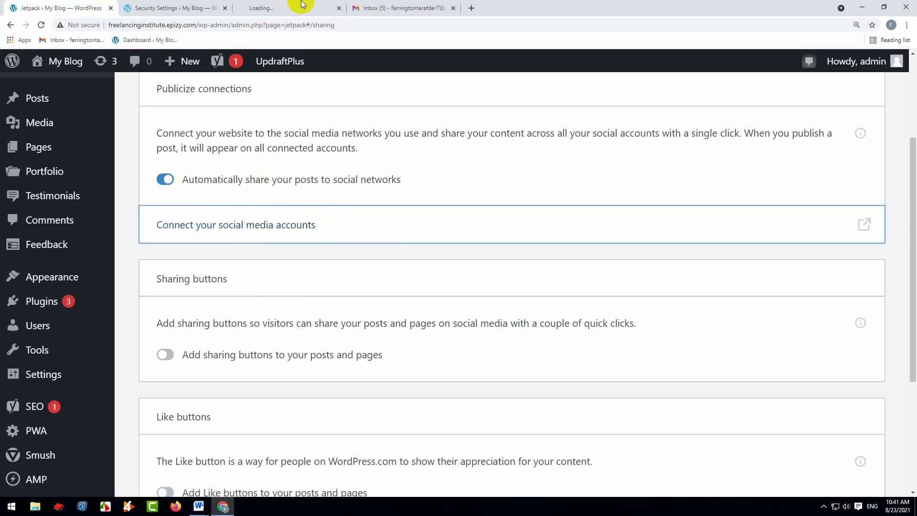
{"action": "left_click", "coordinate": [329, 4]}
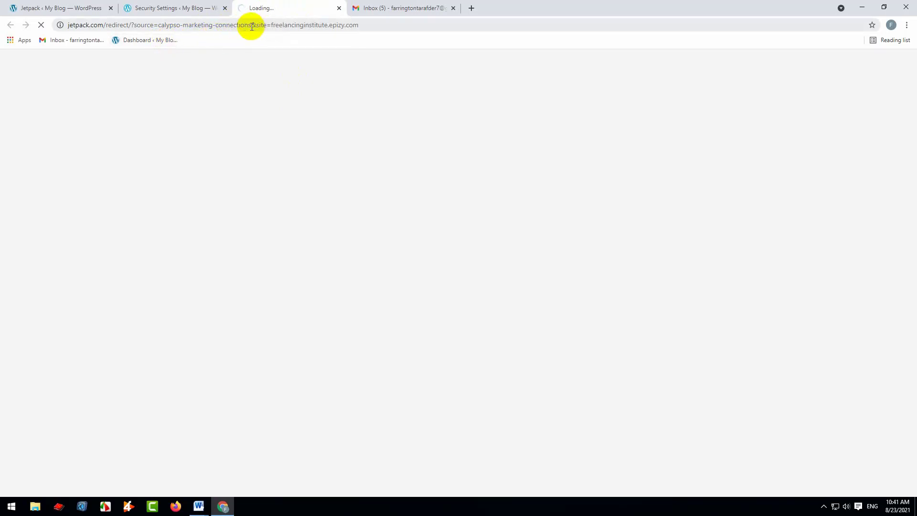
{"action": "left_click", "coordinate": [80, 5]}
{"action": "left_click", "coordinate": [266, 7]}
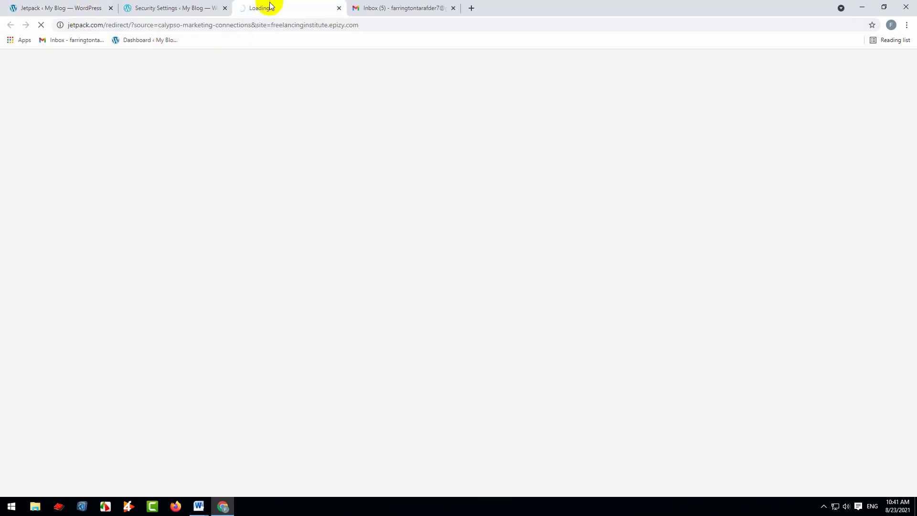
{"action": "left_click", "coordinate": [76, 6]}
Enable sharing buttons on posts and pages
{"action": "scroll", "coordinate": [326, 339], "scroll_direction": "down", "scroll_amount": 2}
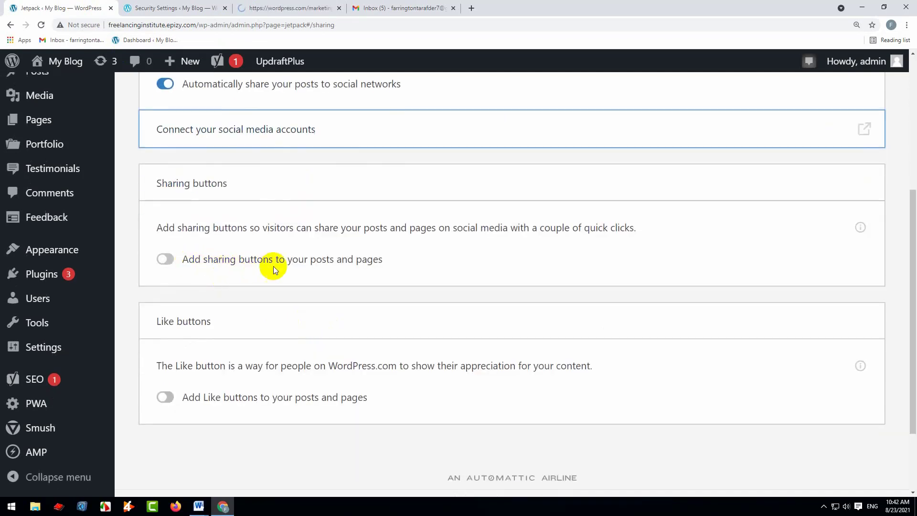
{"action": "left_click", "coordinate": [168, 263]}
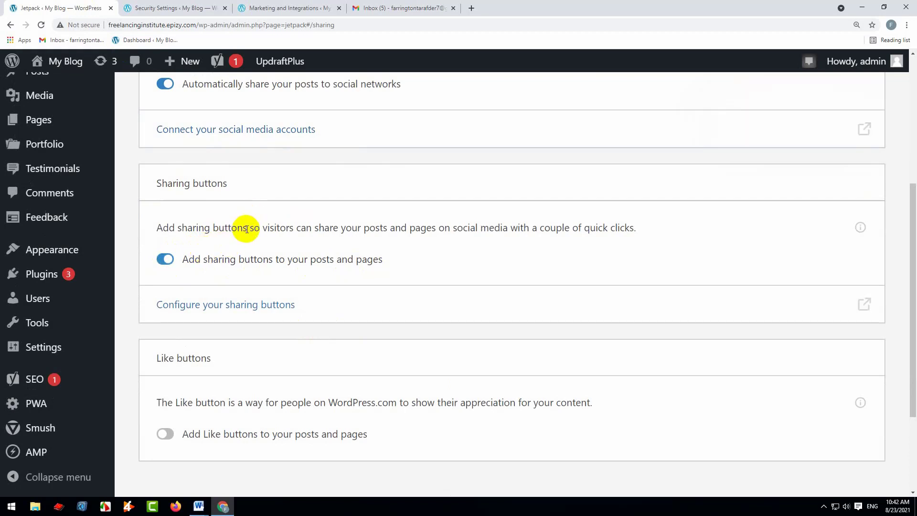
Try to connect Facebook for publicizing posts, dismiss its login window, and close the connections and security settings pages
{"action": "left_click", "coordinate": [313, 7]}
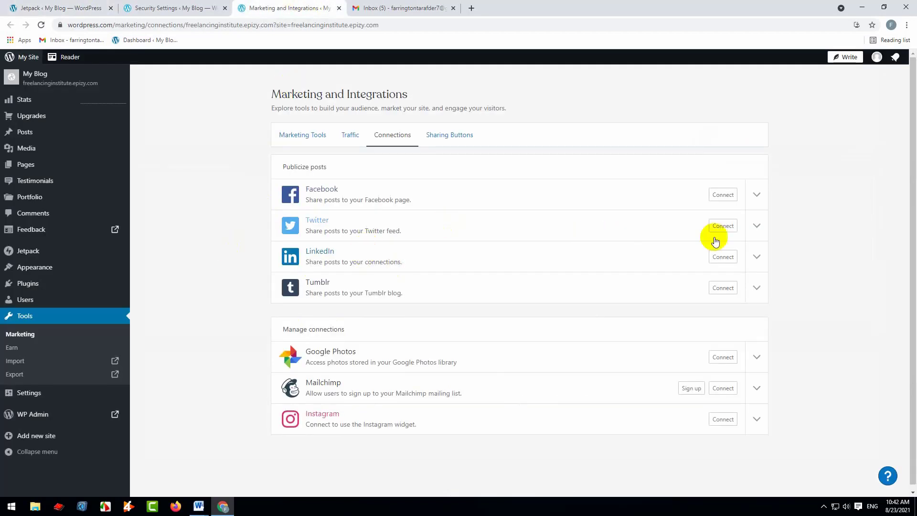
{"action": "left_click", "coordinate": [727, 194]}
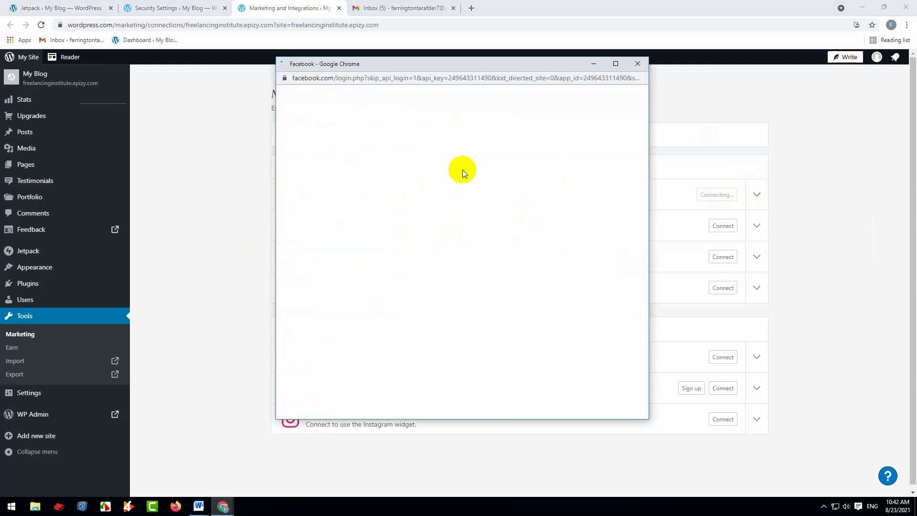
{"action": "left_click", "coordinate": [637, 64]}
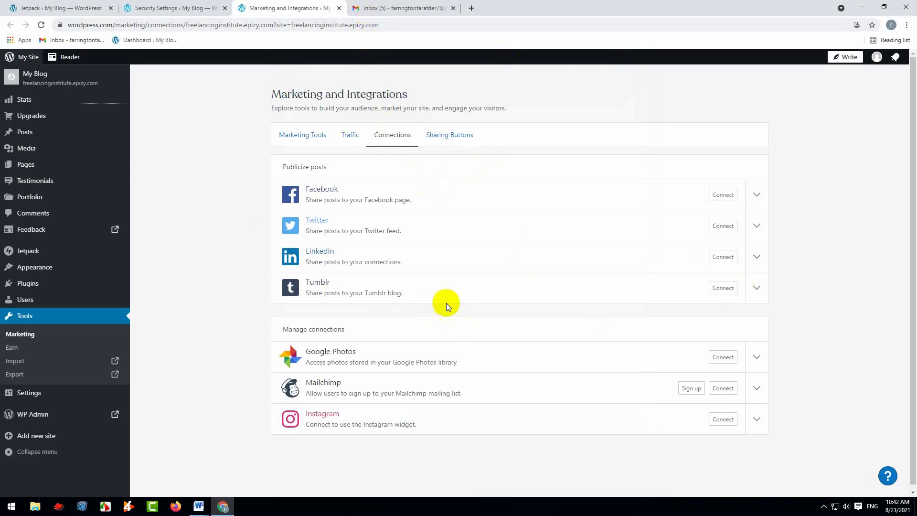
{"action": "left_click", "coordinate": [341, 9]}
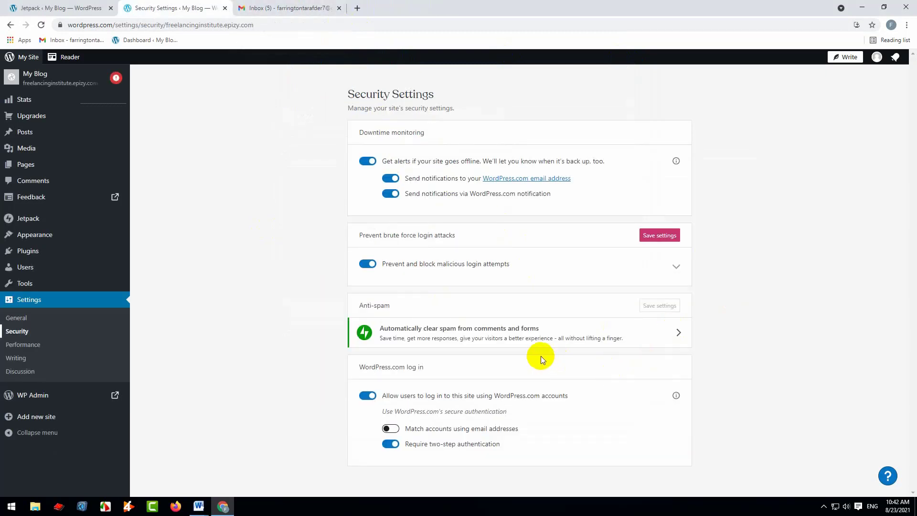
{"action": "left_click", "coordinate": [225, 8]}
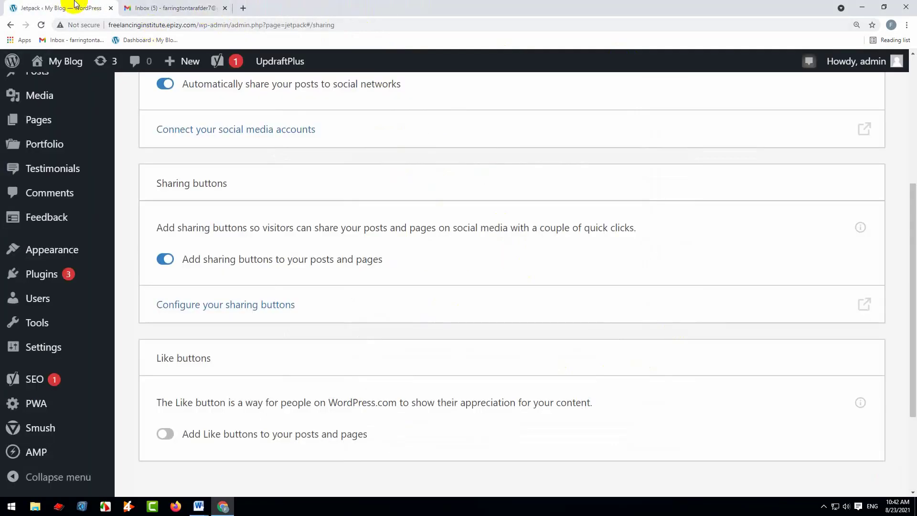
Open the sharing buttons configuration from Jetpack's sharing settings and examine the display location and Twitter username options
{"action": "scroll", "coordinate": [389, 303], "scroll_direction": "up", "scroll_amount": 2}
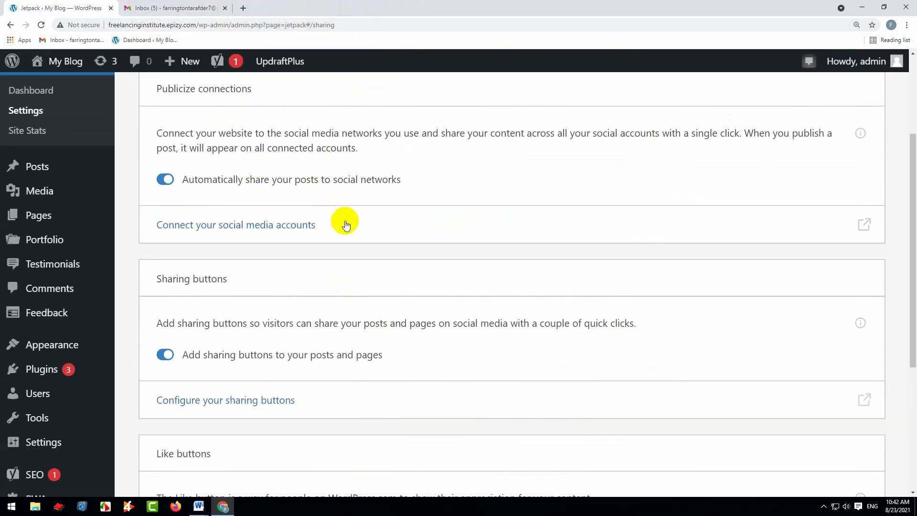
{"action": "scroll", "coordinate": [346, 225], "scroll_direction": "down", "scroll_amount": 2}
{"action": "left_click", "coordinate": [189, 260]}
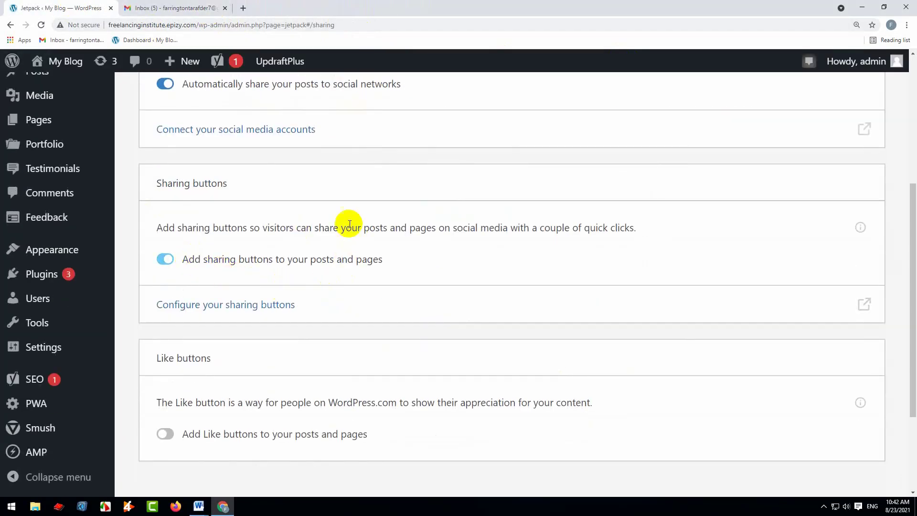
{"action": "scroll", "coordinate": [215, 143], "scroll_direction": "up", "scroll_amount": 1}
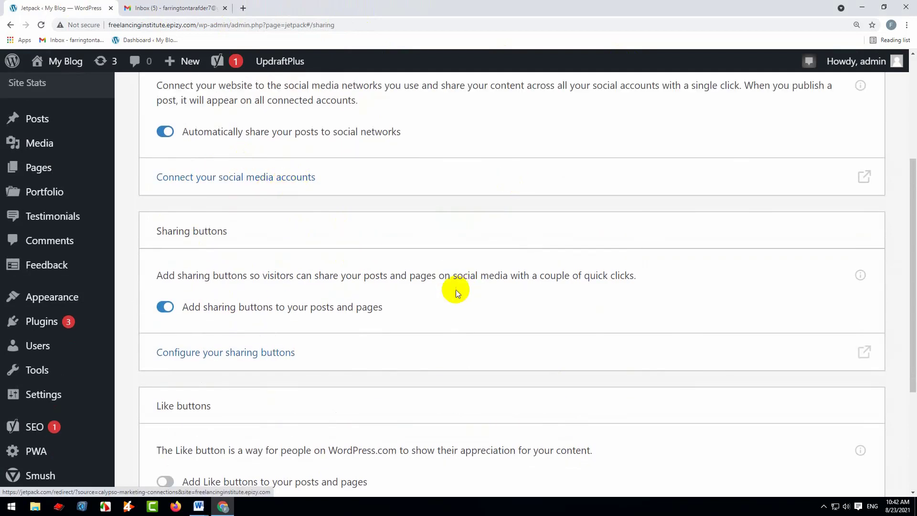
{"action": "scroll", "coordinate": [456, 290], "scroll_direction": "down", "scroll_amount": 3}
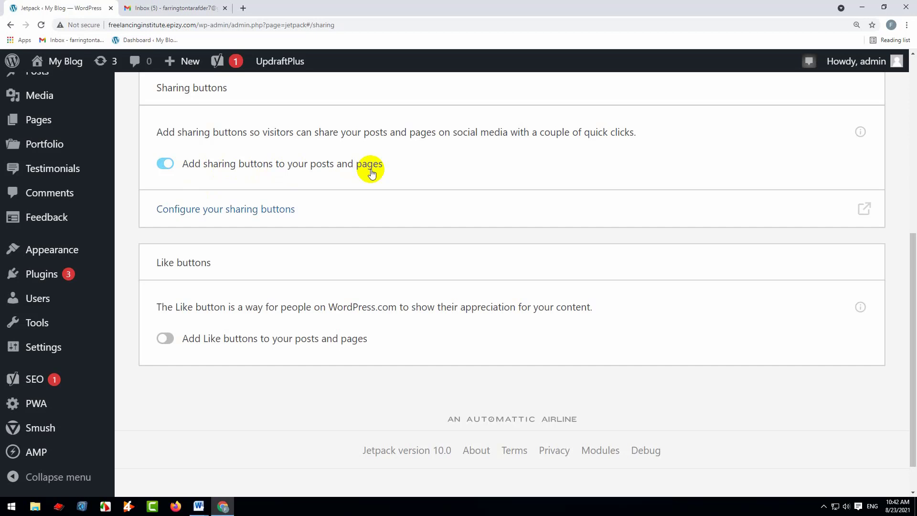
{"action": "left_click", "coordinate": [246, 209]}
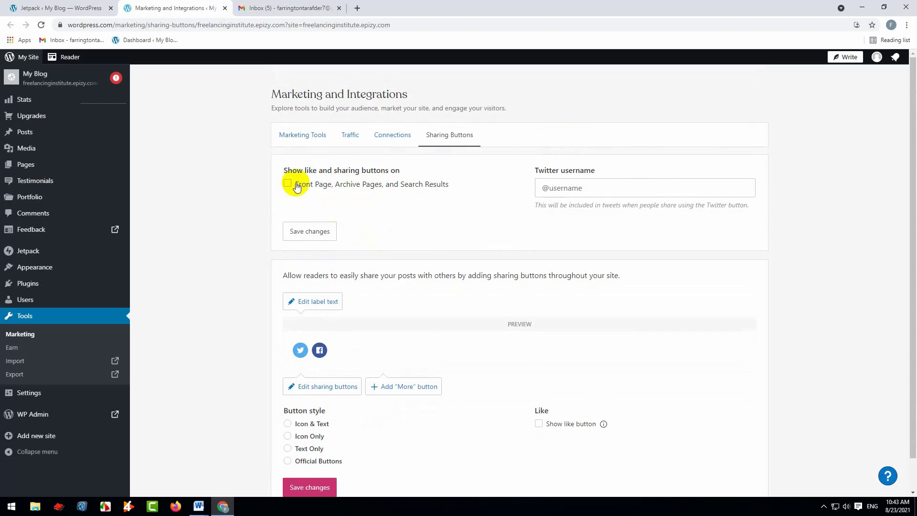
{"action": "left_click", "coordinate": [591, 190]}
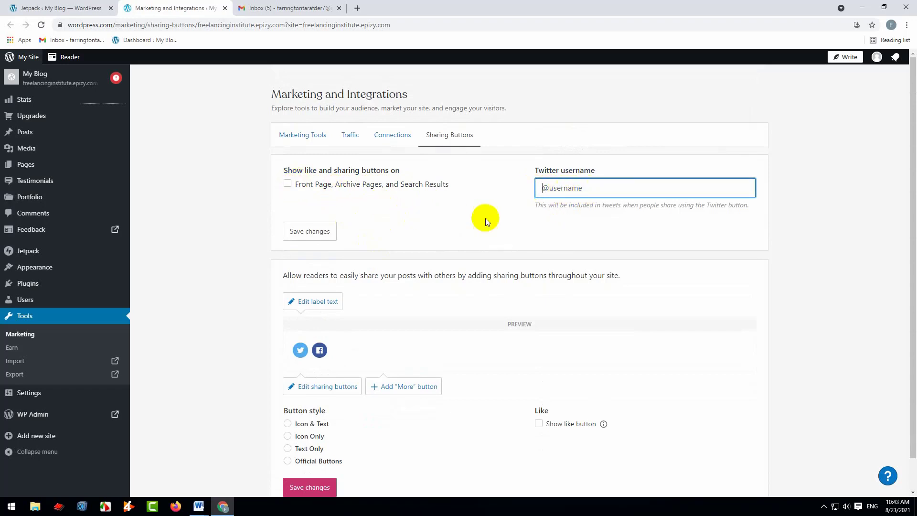
Set the sharing buttons label text to "Share Now"
{"action": "scroll", "coordinate": [482, 264], "scroll_direction": "down", "scroll_amount": 1}
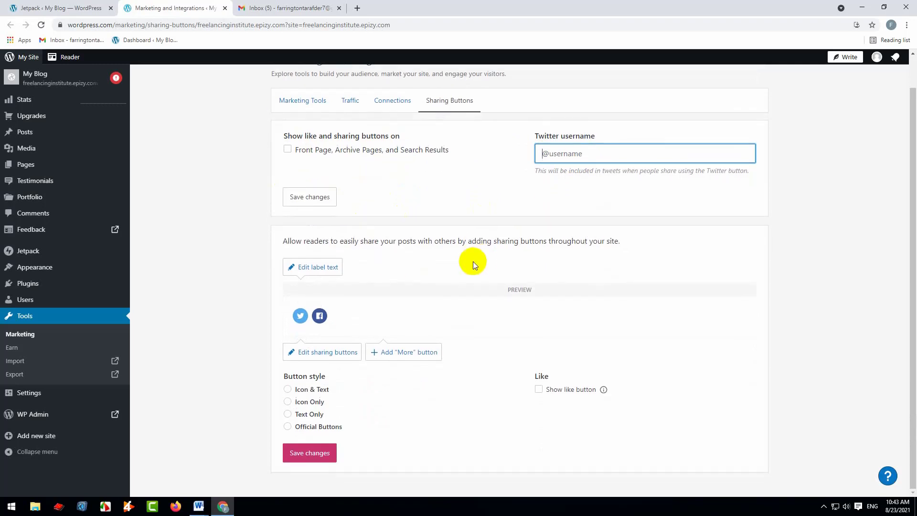
{"action": "left_click", "coordinate": [311, 270]}
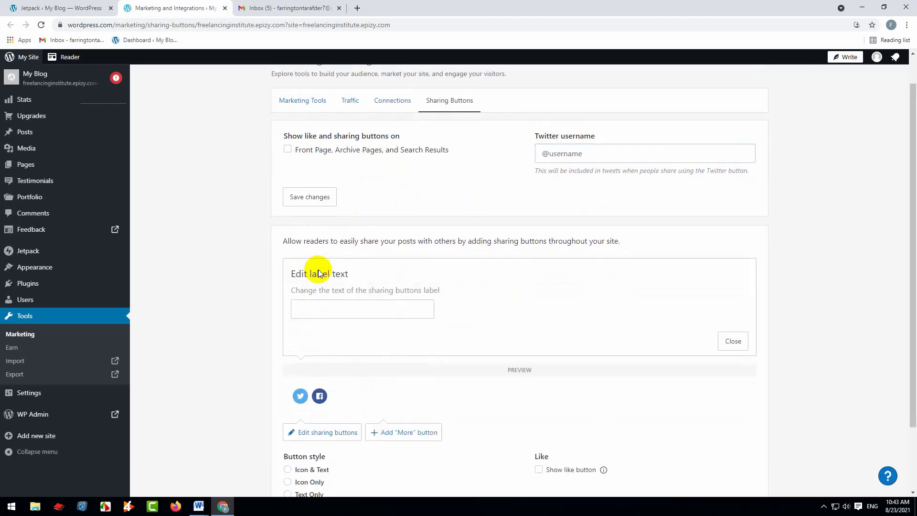
{"action": "left_click", "coordinate": [322, 311]}
{"action": "left_click_drag", "start_coordinate": [293, 290], "coordinate": [444, 288]}
{"action": "left_click", "coordinate": [363, 308]}
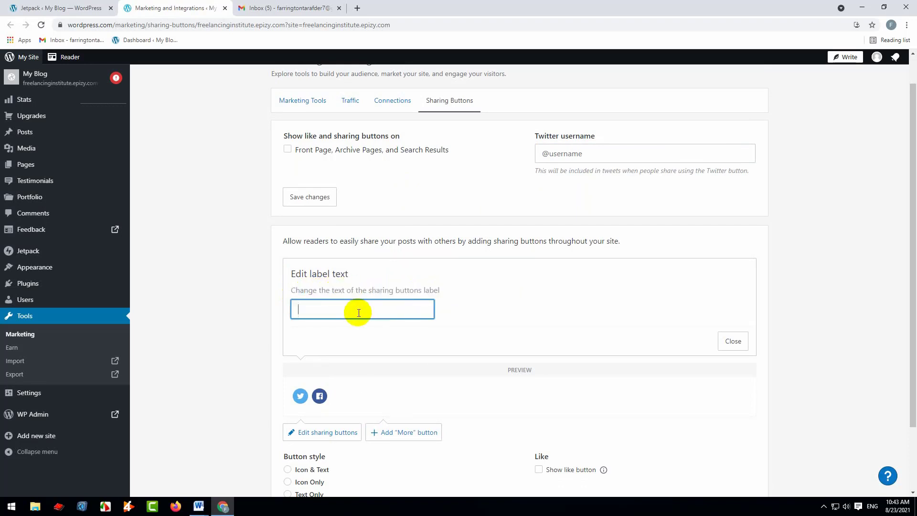
{"action": "type", "text": "Shar"}
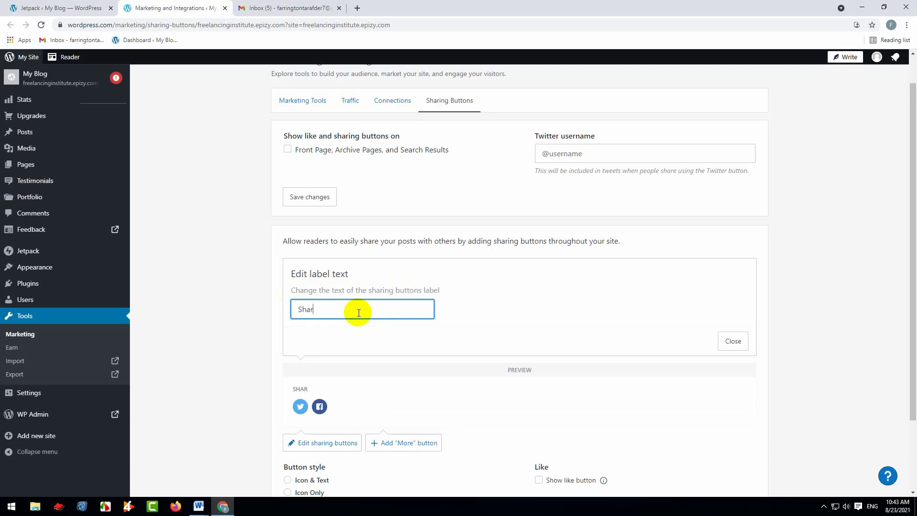
{"action": "type", "text": "e Now"}
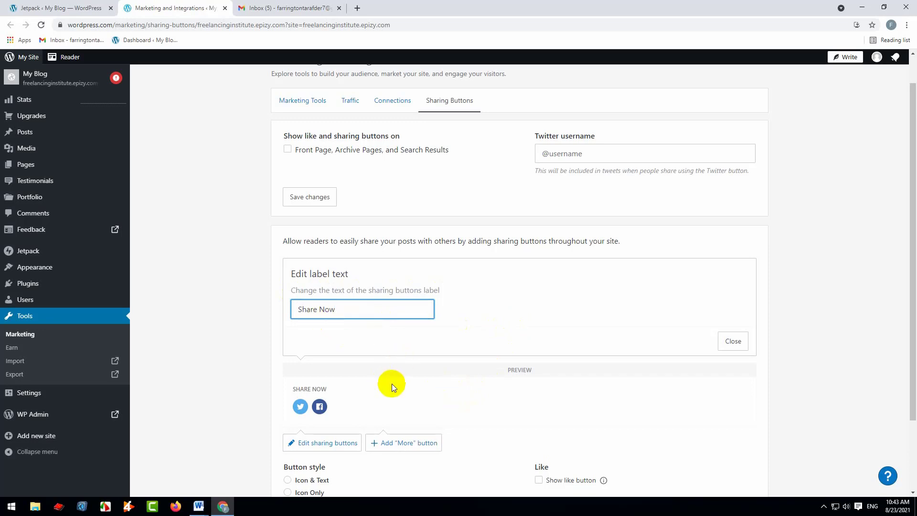
Capture the sharing buttons preview as a screenshot, framing the label and the social icons with red rectangles, and copy it
{"action": "key", "text": "Print"}
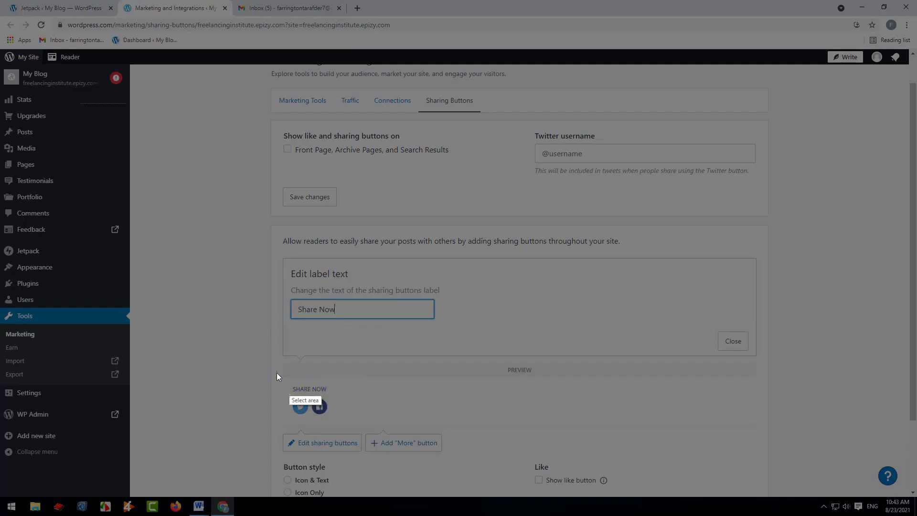
{"action": "left_click_drag", "start_coordinate": [273, 369], "coordinate": [438, 450]}
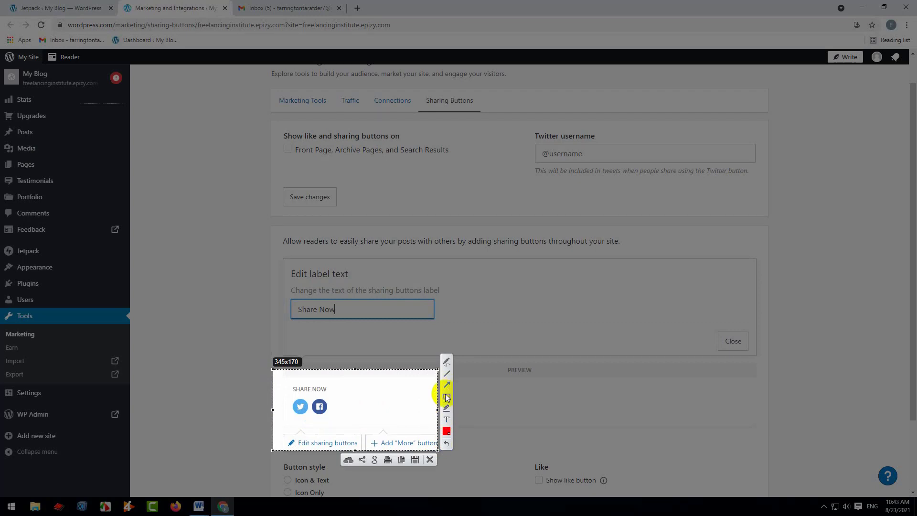
{"action": "left_click", "coordinate": [447, 396]}
{"action": "mouse_move", "coordinate": [288, 382]}
{"action": "left_mouse_down"}
{"action": "mouse_move", "coordinate": [311, 395]}
{"action": "mouse_move", "coordinate": [354, 394]}
{"action": "left_mouse_up"}
{"action": "left_click_drag", "start_coordinate": [288, 397], "coordinate": [354, 425]}
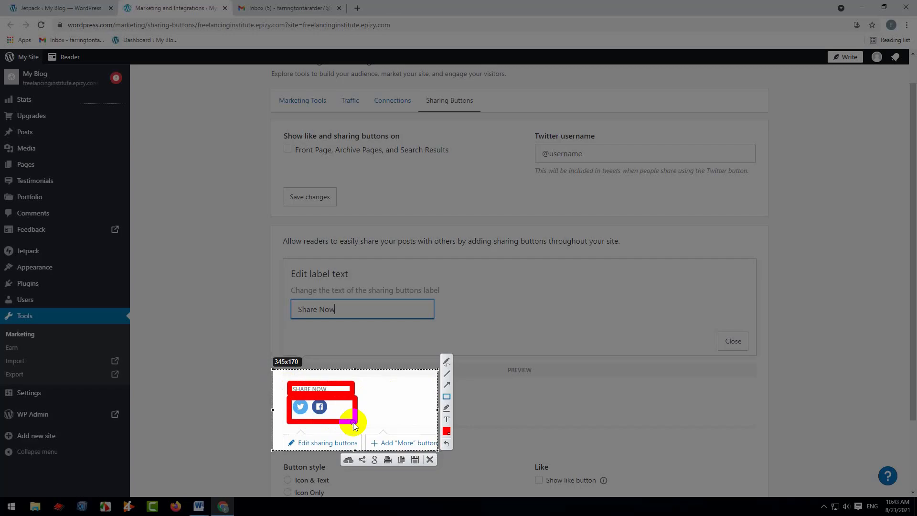
{"action": "key", "text": "ctrl+c"}
Examine which visible sharing buttons can be added or removed, and close that editor
{"action": "scroll", "coordinate": [388, 411], "scroll_direction": "down", "scroll_amount": 2}
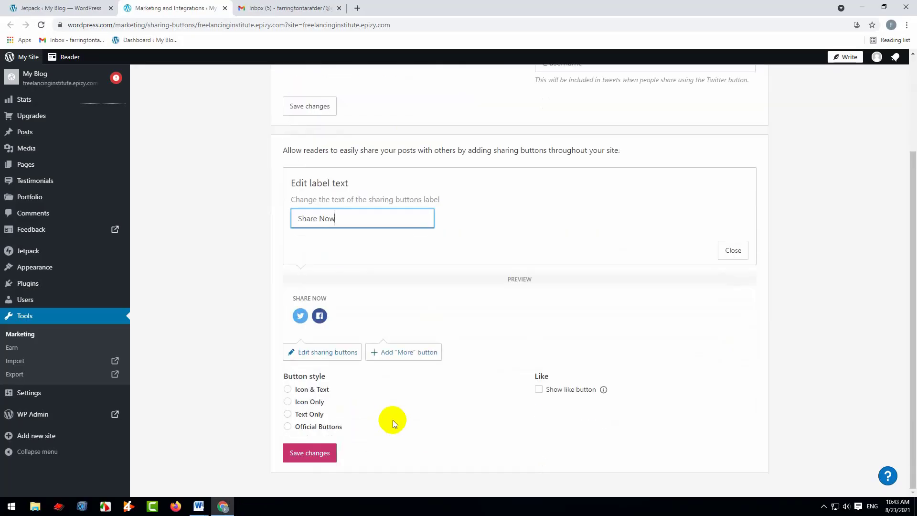
{"action": "left_click", "coordinate": [317, 352]}
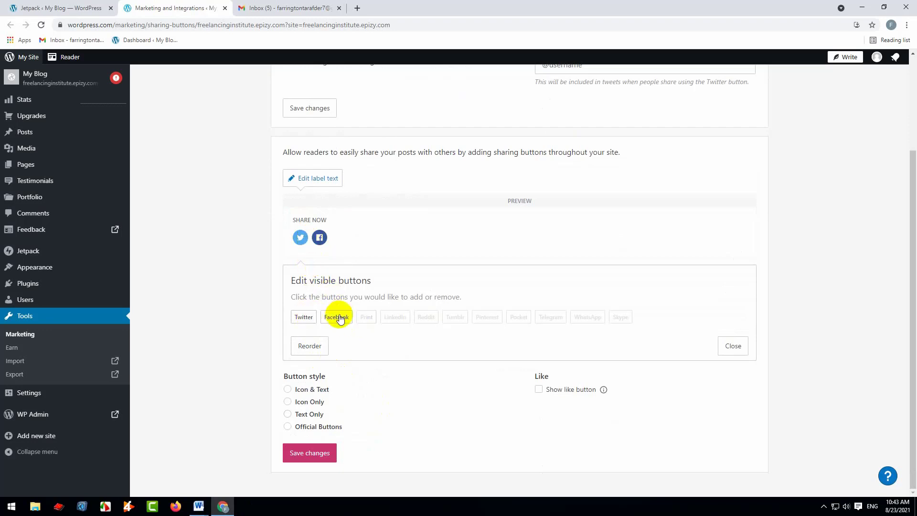
{"action": "left_click", "coordinate": [729, 345]}
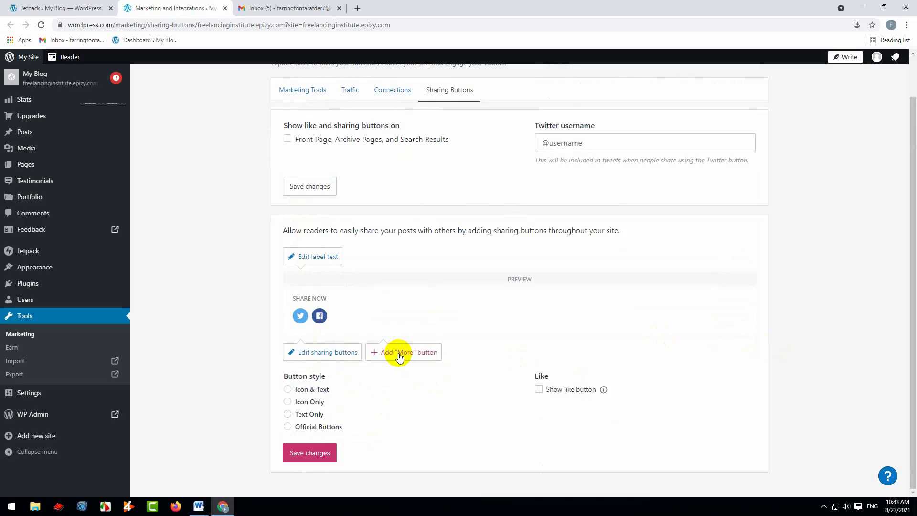
Add a "More" sharing button containing Print, LinkedIn, Reddit, Tumblr, Pinterest, Pocket, Telegram, WhatsApp and Skype
{"action": "left_click", "coordinate": [400, 354]}
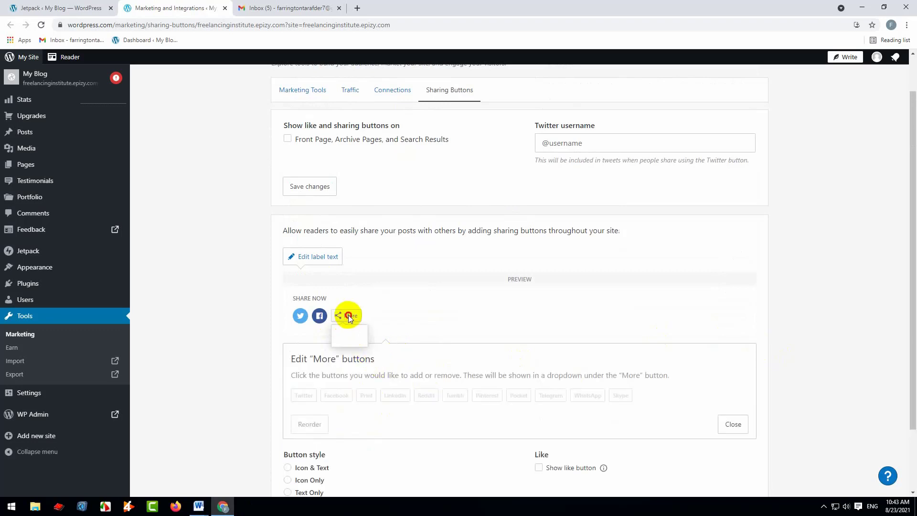
{"action": "left_click", "coordinate": [551, 395]}
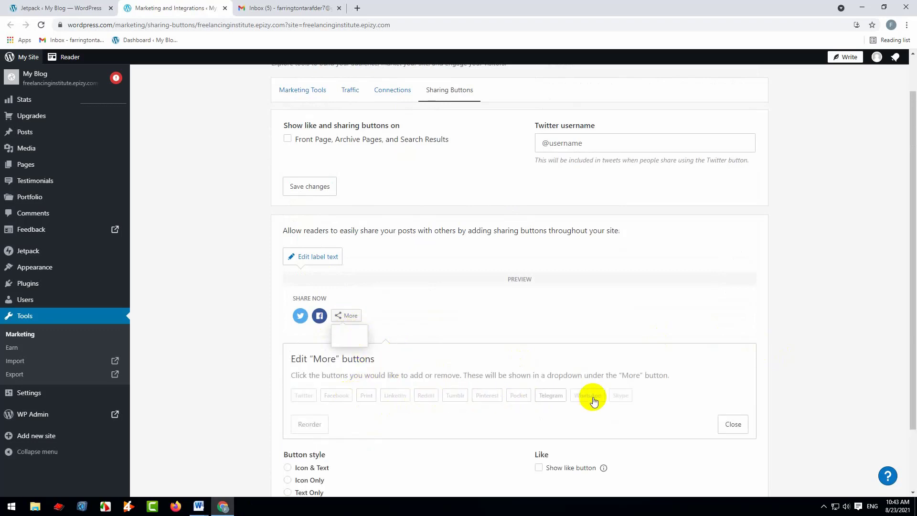
{"action": "left_click", "coordinate": [366, 395]}
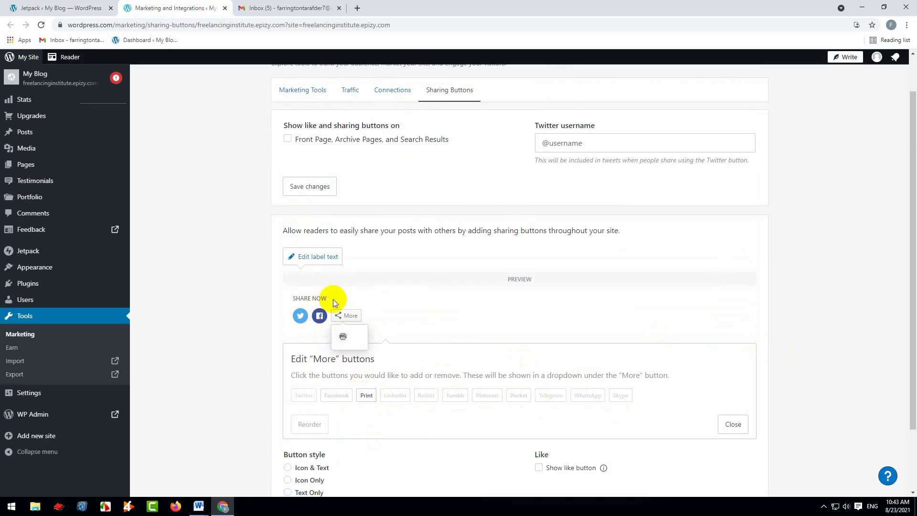
{"action": "left_click", "coordinate": [395, 395]}
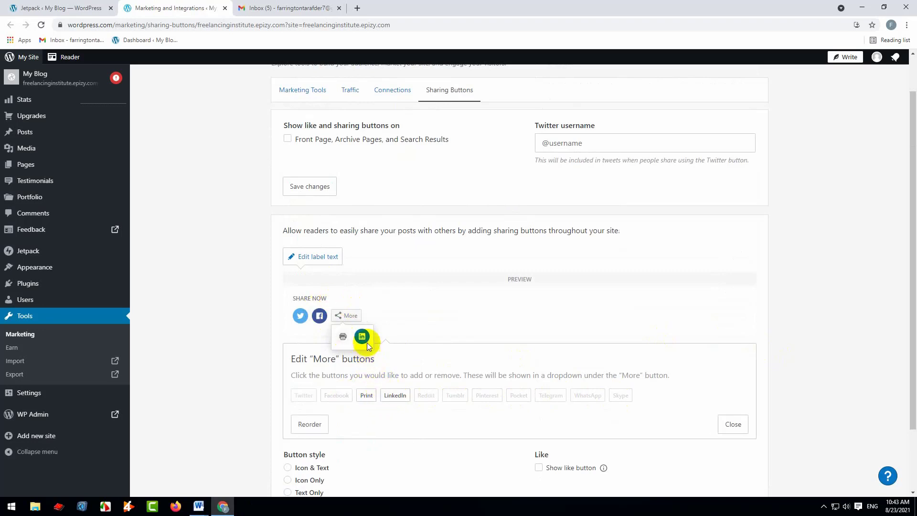
{"action": "left_click", "coordinate": [425, 396]}
{"action": "left_click", "coordinate": [456, 395]}
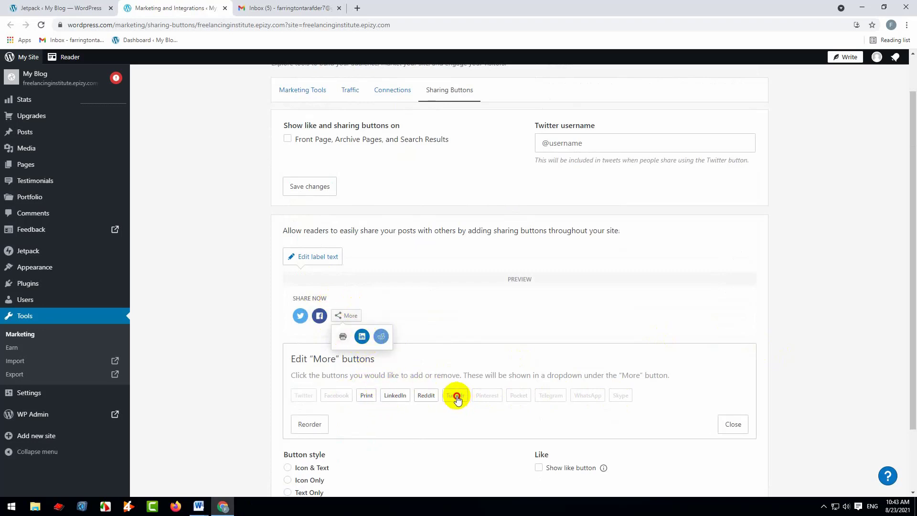
{"action": "left_click", "coordinate": [487, 395]}
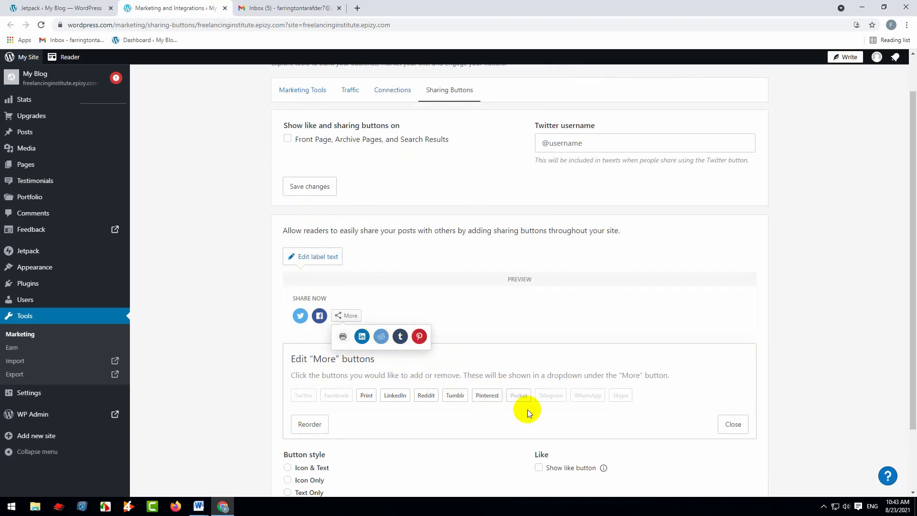
{"action": "left_click", "coordinate": [550, 396]}
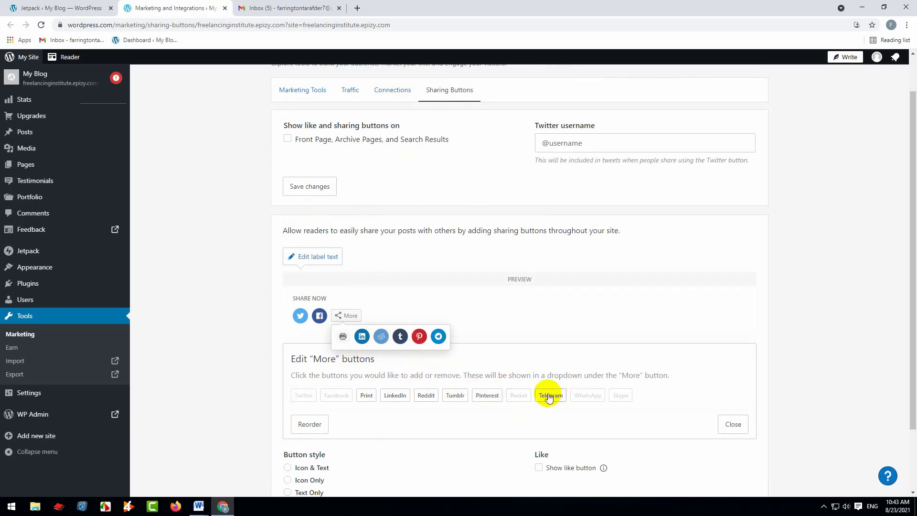
{"action": "left_click", "coordinate": [588, 396]}
{"action": "left_click", "coordinate": [621, 395]}
{"action": "left_click", "coordinate": [519, 395]}
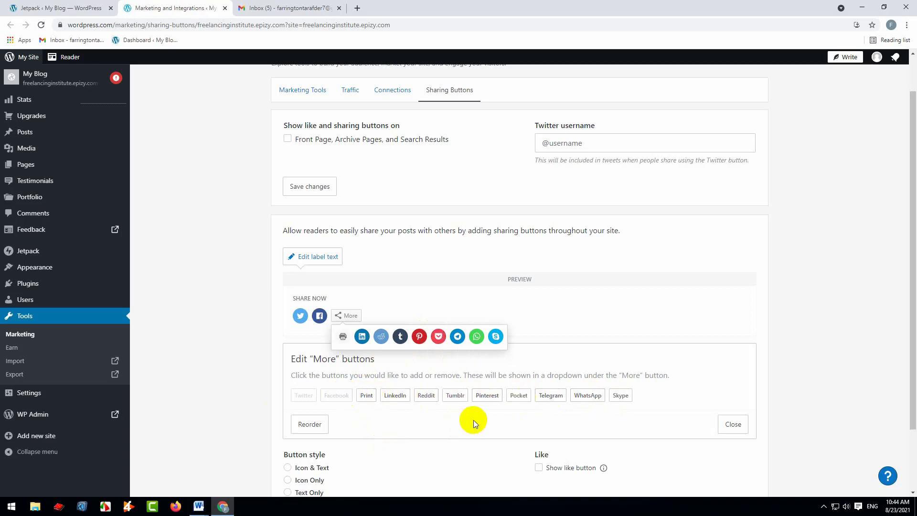
Preview the sharing button styles Icon & Text, Icon Only, Text Only and Official Buttons, and settle on Icon Only
{"action": "scroll", "coordinate": [473, 420], "scroll_direction": "down", "scroll_amount": 2}
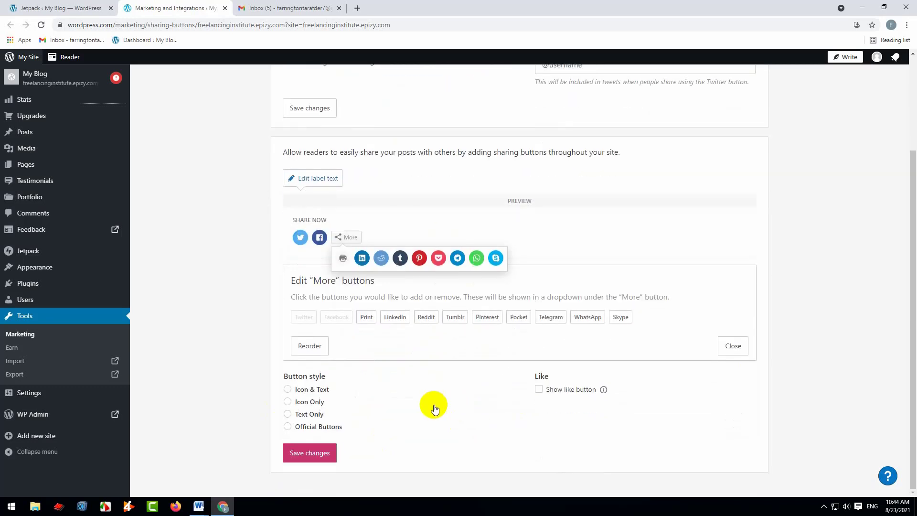
{"action": "left_click", "coordinate": [303, 392]}
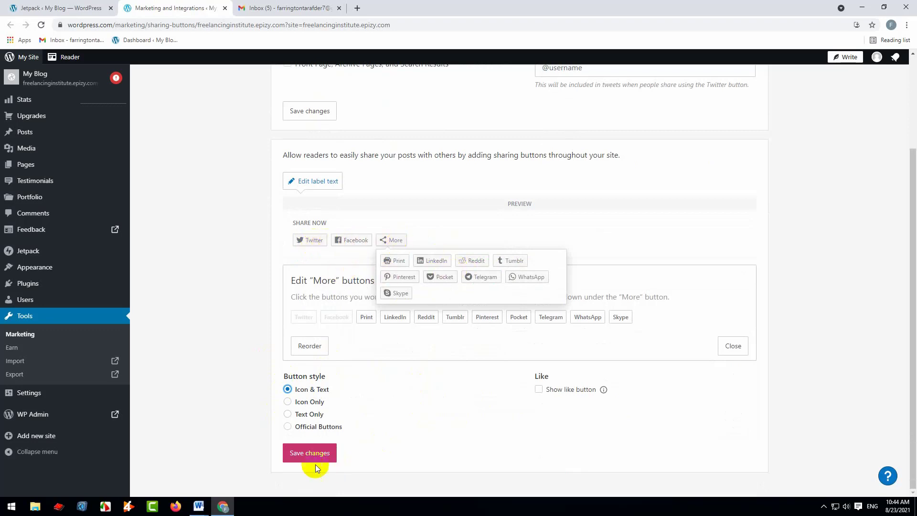
{"action": "left_click", "coordinate": [296, 402]}
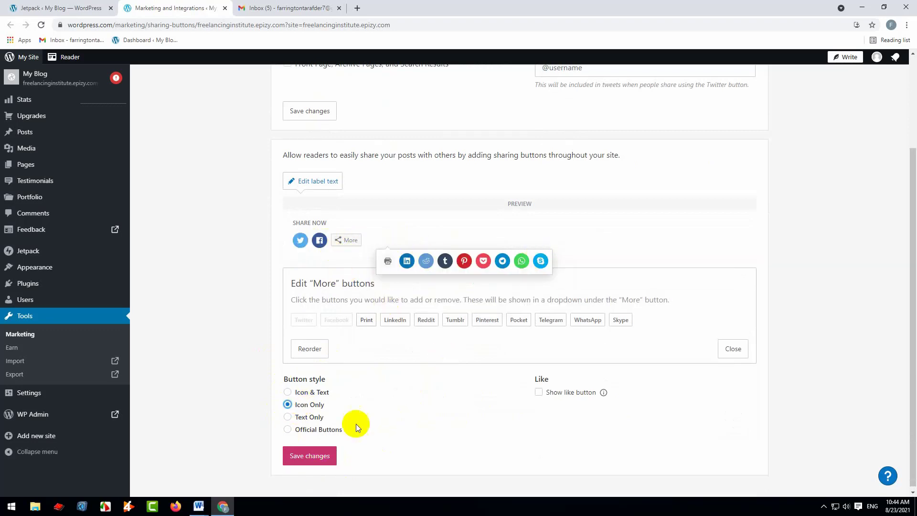
{"action": "left_click", "coordinate": [306, 417]}
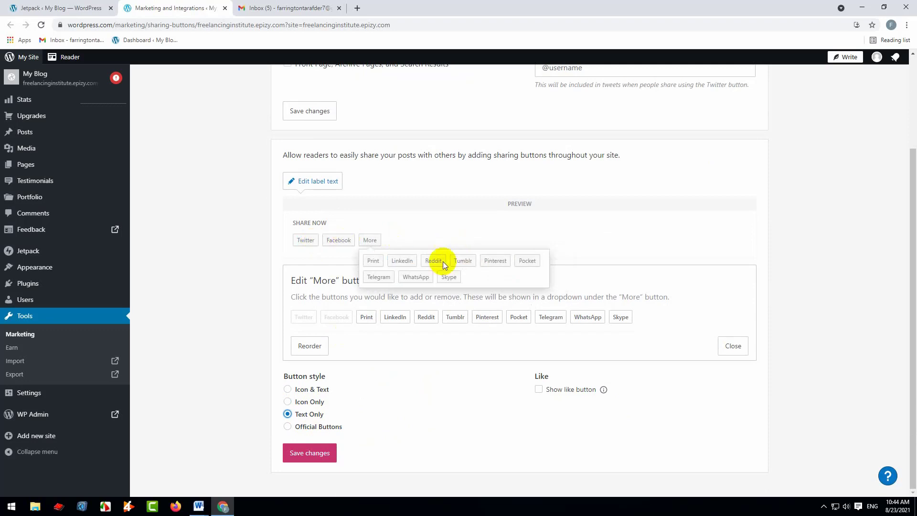
{"action": "left_click", "coordinate": [313, 428]}
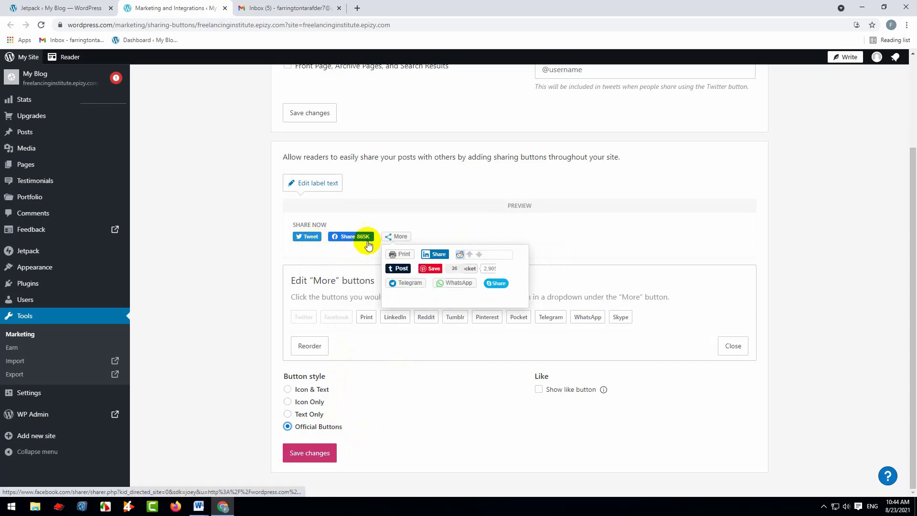
{"action": "left_click", "coordinate": [308, 405]}
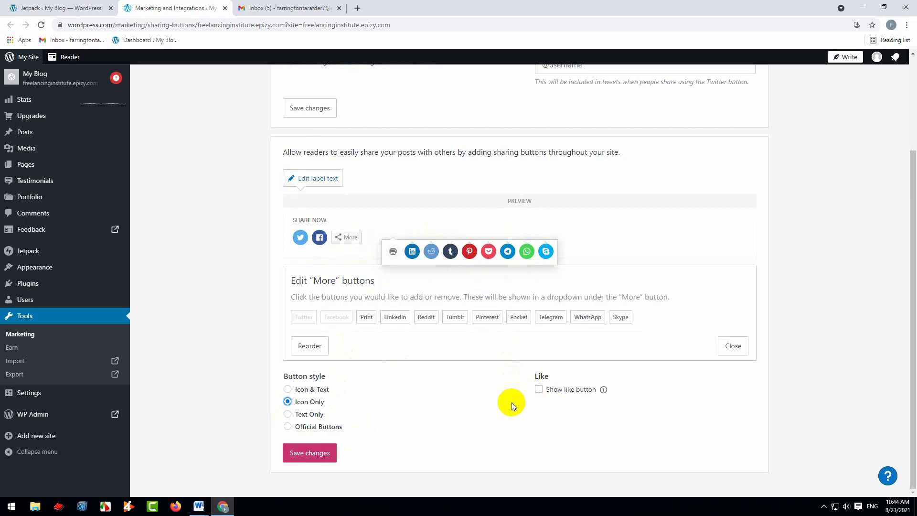
Enable the like button alongside the sharing buttons and check the option for showing them on the front page
{"action": "left_click", "coordinate": [539, 390]}
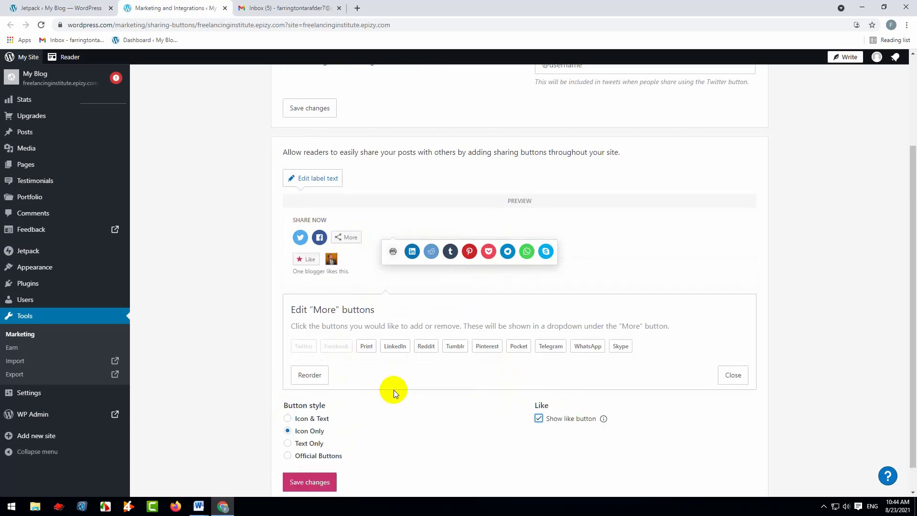
{"action": "scroll", "coordinate": [382, 381], "scroll_direction": "up", "scroll_amount": 3}
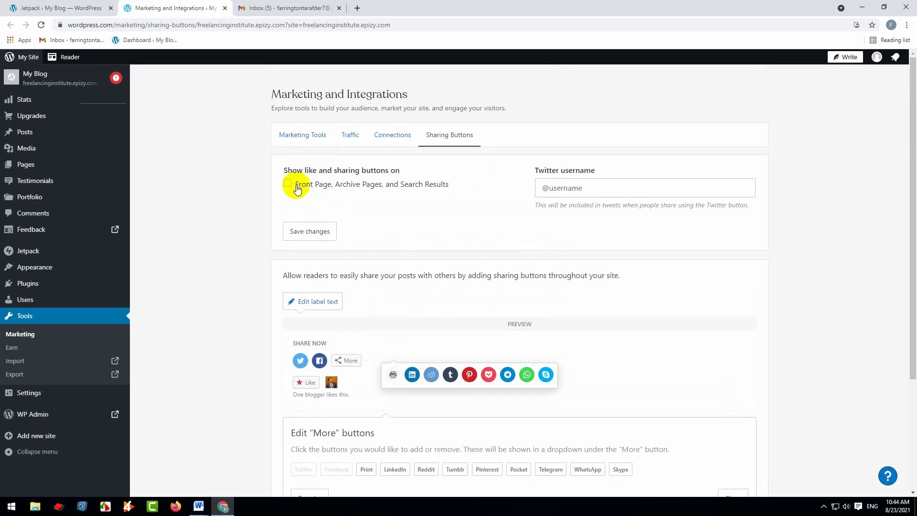
{"action": "scroll", "coordinate": [403, 294], "scroll_direction": "down", "scroll_amount": 3}
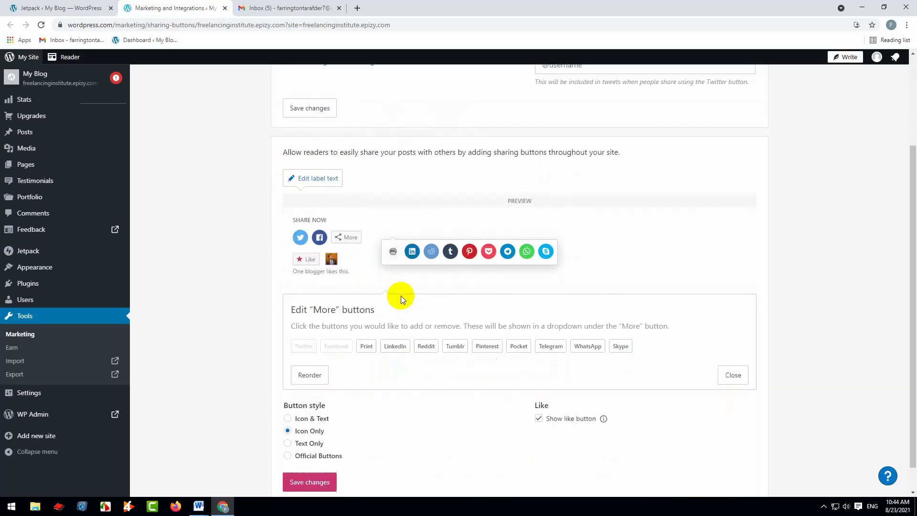
{"action": "scroll", "coordinate": [402, 300], "scroll_direction": "up", "scroll_amount": 3}
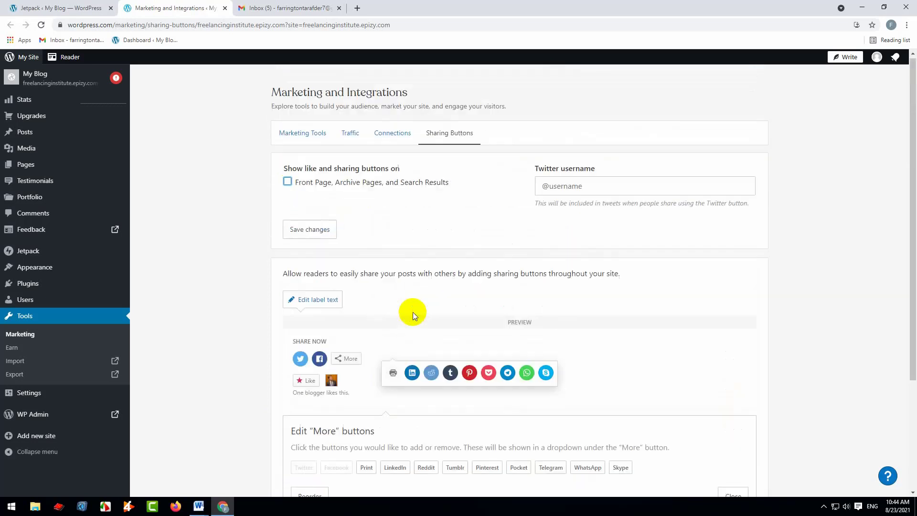
Leave the sharing buttons settings without saving the changes and view the available social Connections
{"action": "left_click", "coordinate": [383, 135]}
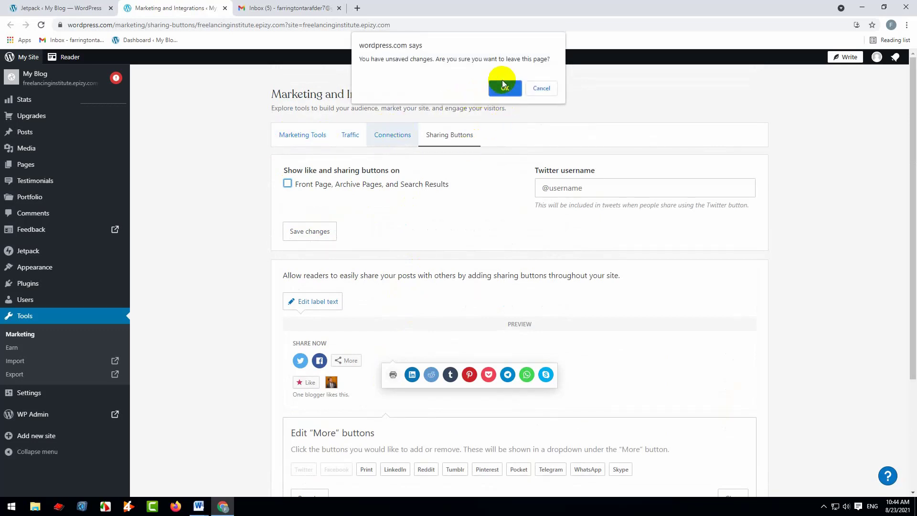
{"action": "left_click", "coordinate": [506, 89]}
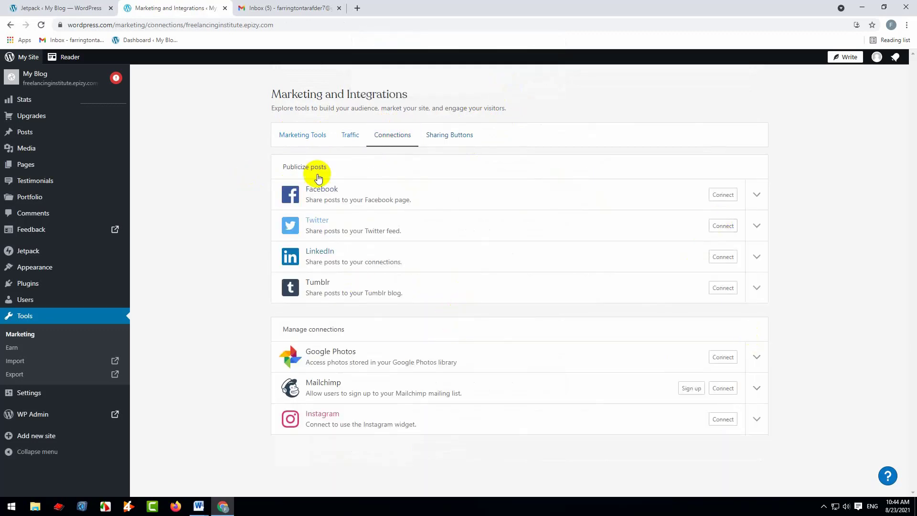
Examine the Traffic settings, including SEO, related posts, Google Analytics, WP.me shortlinks, XML sitemaps and site verification services
{"action": "left_click", "coordinate": [355, 133]}
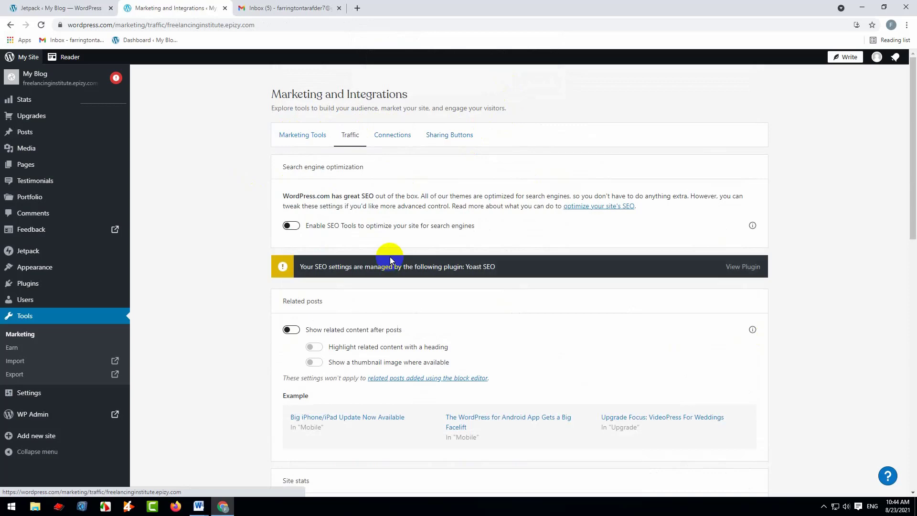
{"action": "scroll", "coordinate": [390, 260], "scroll_direction": "down", "scroll_amount": 9}
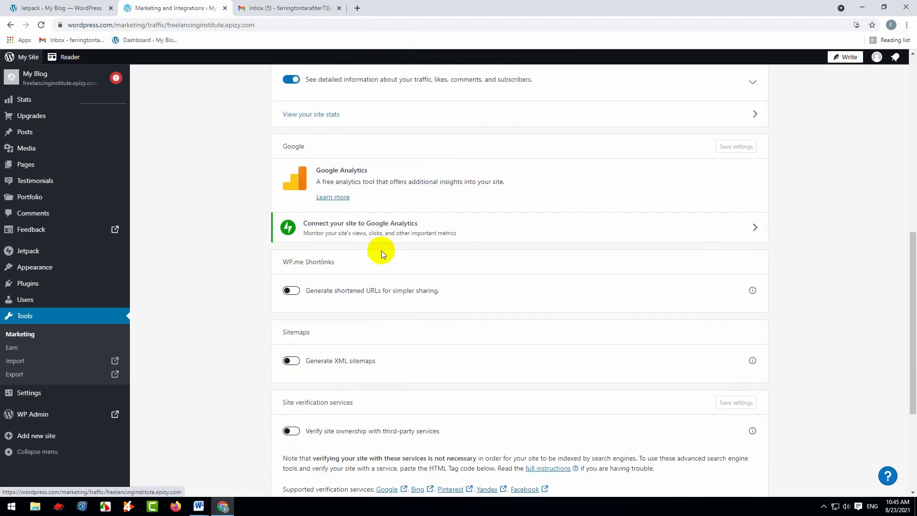
{"action": "scroll", "coordinate": [381, 251], "scroll_direction": "down", "scroll_amount": 2}
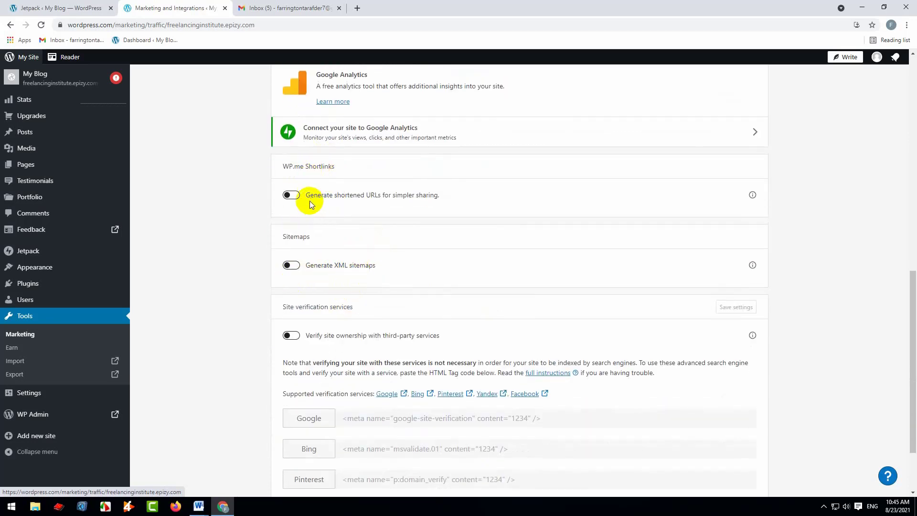
{"action": "scroll", "coordinate": [328, 265], "scroll_direction": "down", "scroll_amount": 2}
{"action": "scroll", "coordinate": [328, 265], "scroll_direction": "up", "scroll_amount": 2}
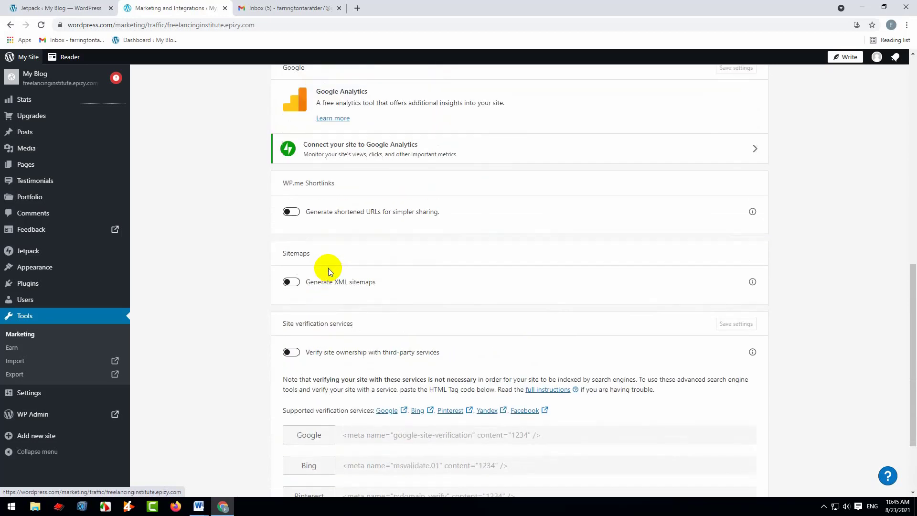
{"action": "scroll", "coordinate": [329, 271], "scroll_direction": "up", "scroll_amount": 1}
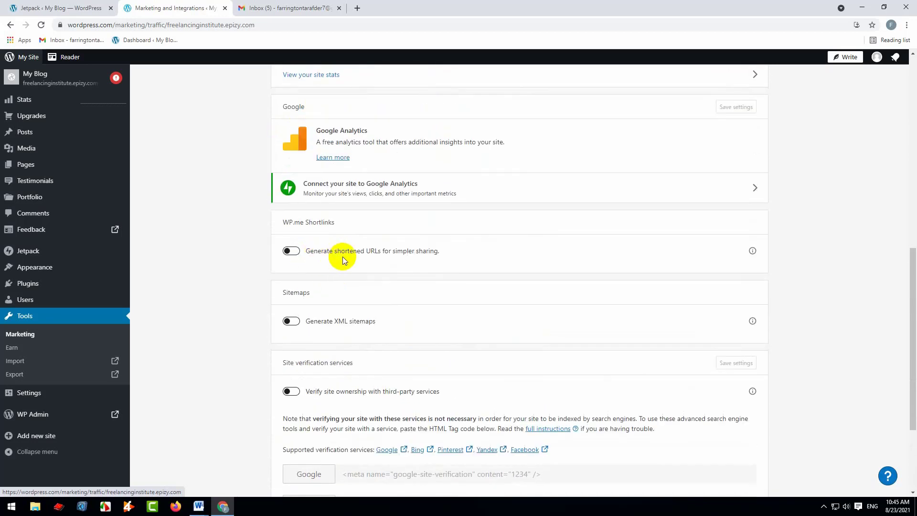
{"action": "left_click", "coordinate": [292, 325]}
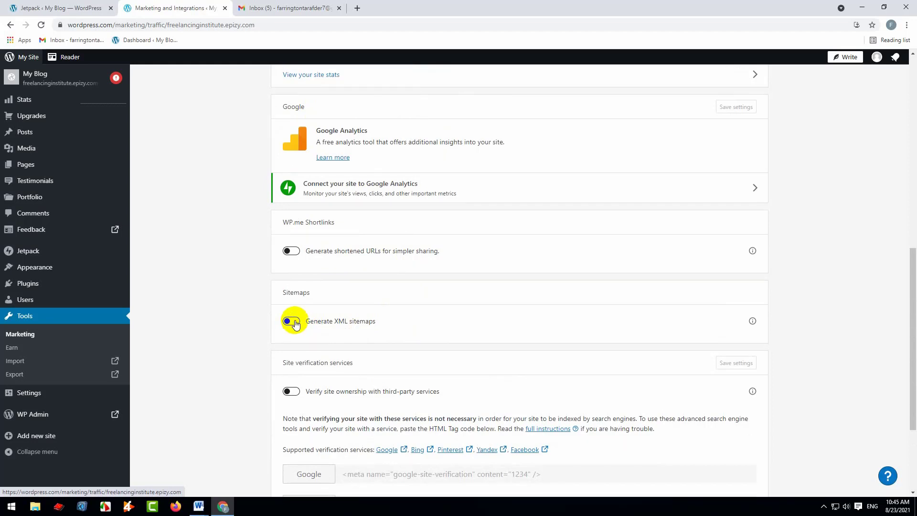
{"action": "scroll", "coordinate": [380, 325], "scroll_direction": "down", "scroll_amount": 3}
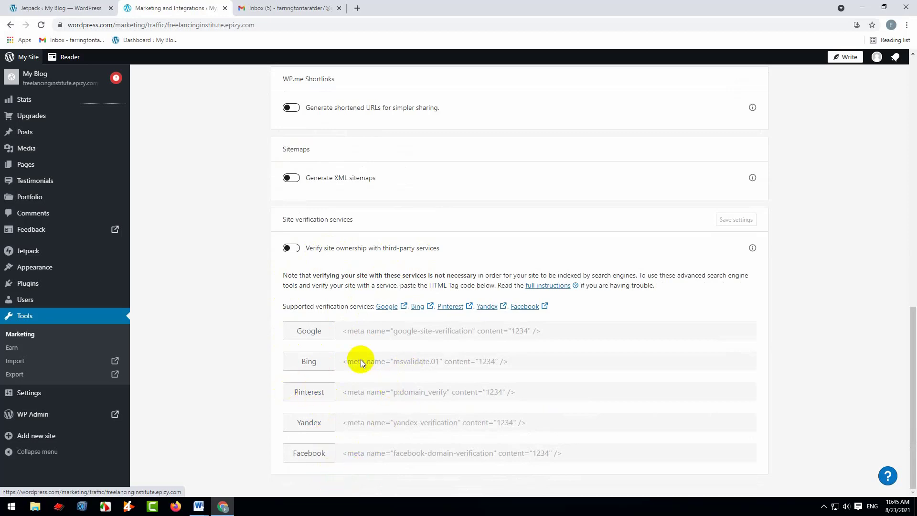
Try out third-party site ownership verification, viewing the linked Google service in a separate tab, and turn verification back off
{"action": "left_click", "coordinate": [293, 248]}
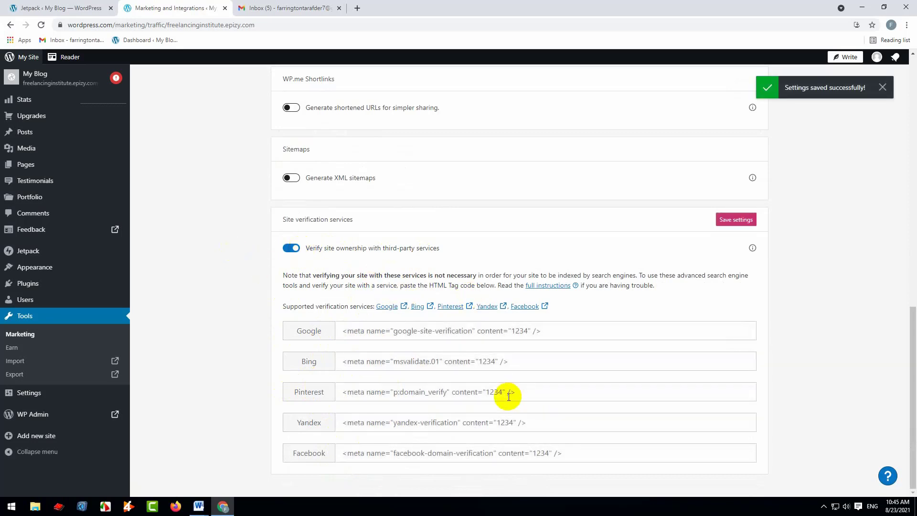
{"action": "left_click", "coordinate": [459, 331]}
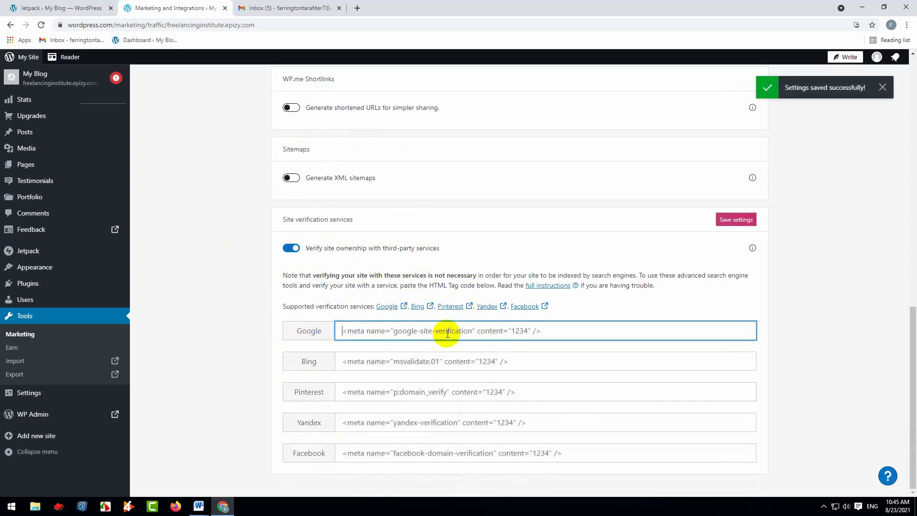
{"action": "right_click", "coordinate": [401, 307]}
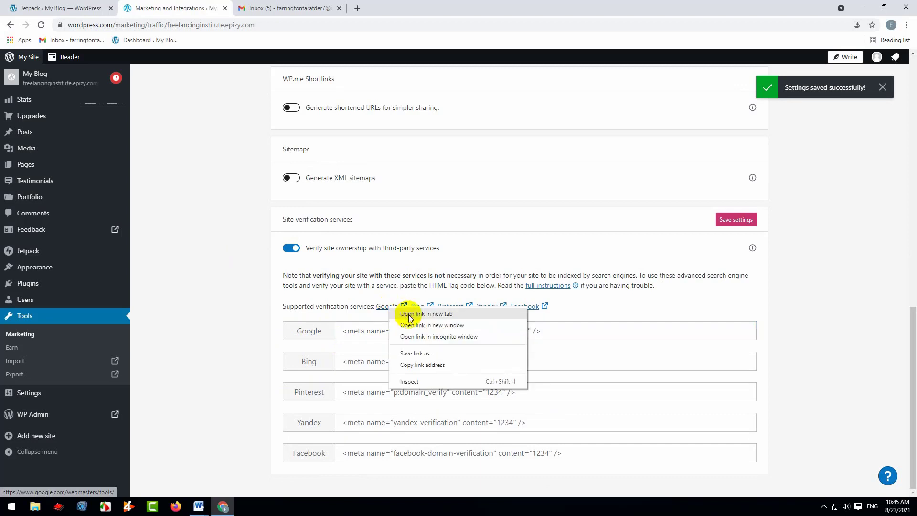
{"action": "left_click", "coordinate": [421, 313]}
{"action": "left_click", "coordinate": [279, 5]}
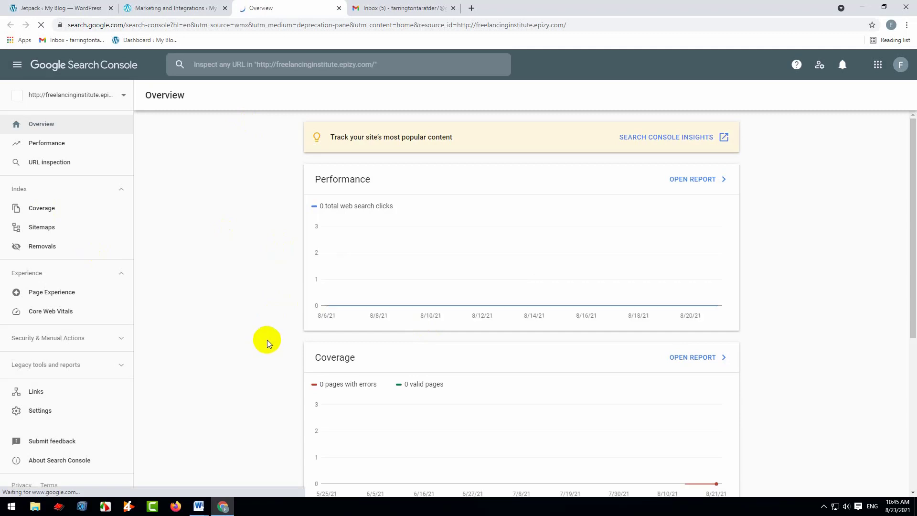
{"action": "left_click", "coordinate": [339, 9]}
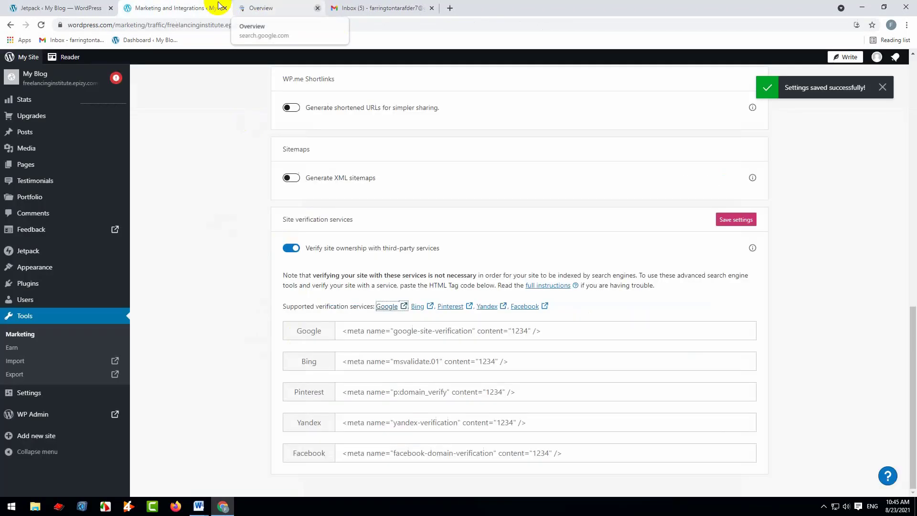
{"action": "left_click", "coordinate": [291, 248]}
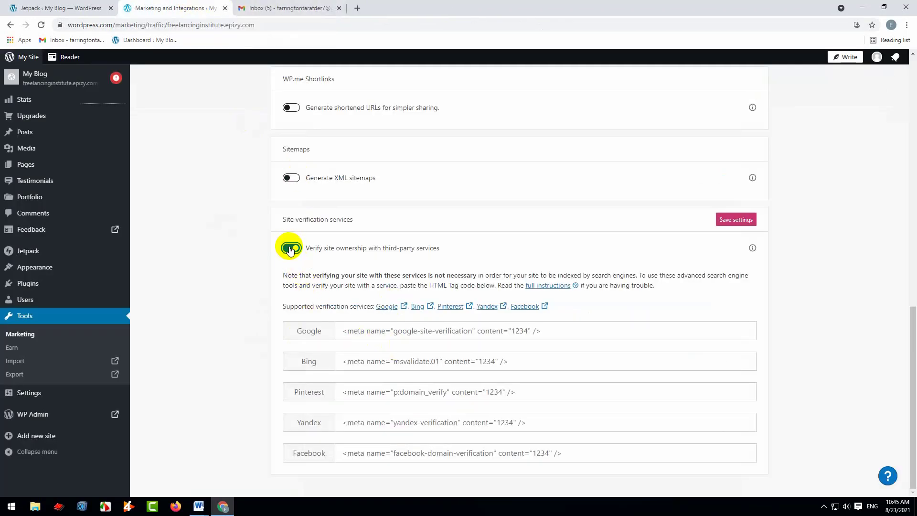
Open the Marketing Tools section of Marketing and Integrations
{"action": "scroll", "coordinate": [465, 374], "scroll_direction": "up", "scroll_amount": 20}
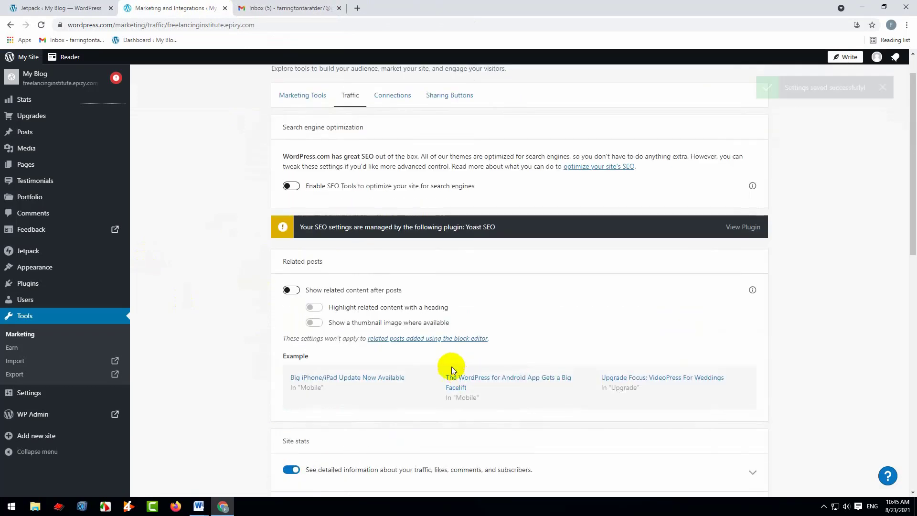
{"action": "left_click", "coordinate": [308, 138]}
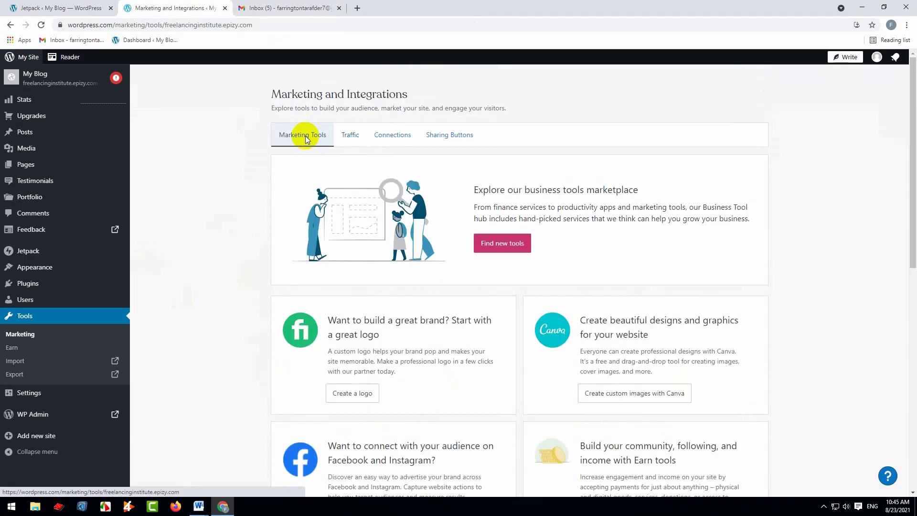
Look through the marketing service offers listed in the Marketing Tools section
{"action": "scroll", "coordinate": [439, 323], "scroll_direction": "down", "scroll_amount": 9}
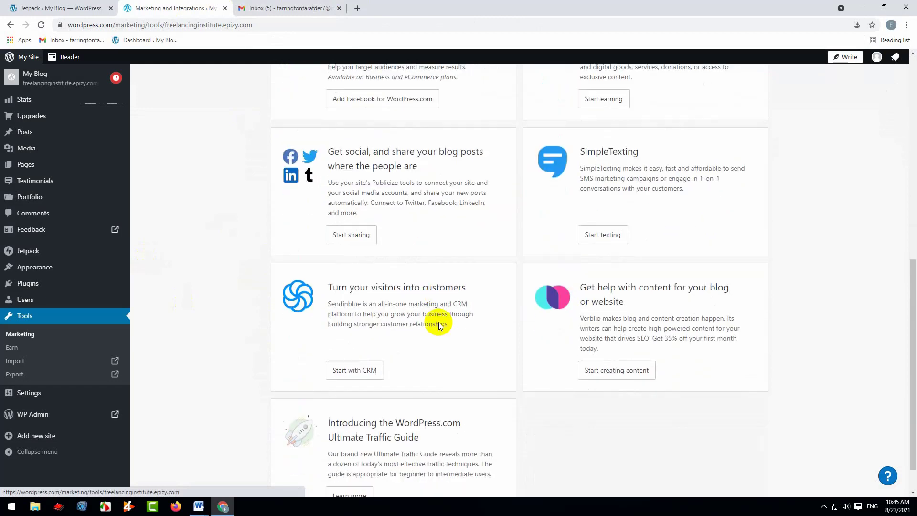
{"action": "scroll", "coordinate": [438, 323], "scroll_direction": "up", "scroll_amount": 5}
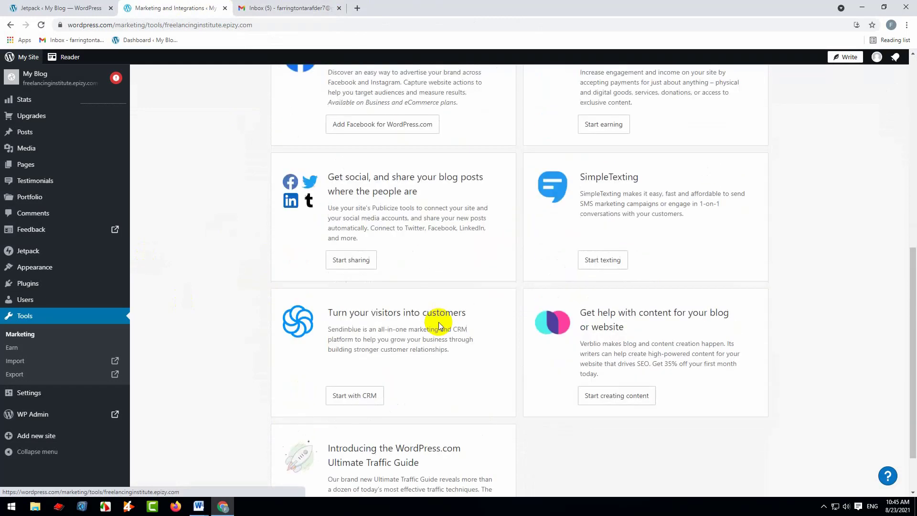
{"action": "scroll", "coordinate": [439, 322], "scroll_direction": "up", "scroll_amount": 5}
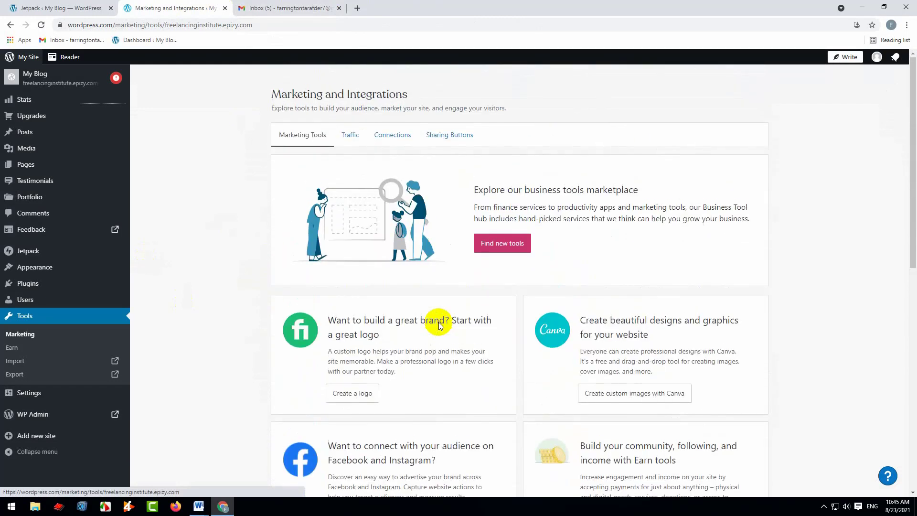
Return to the Jetpack settings of the site and examine the Discussion settings for comments and email subscriptions
{"action": "left_click", "coordinate": [77, 8]}
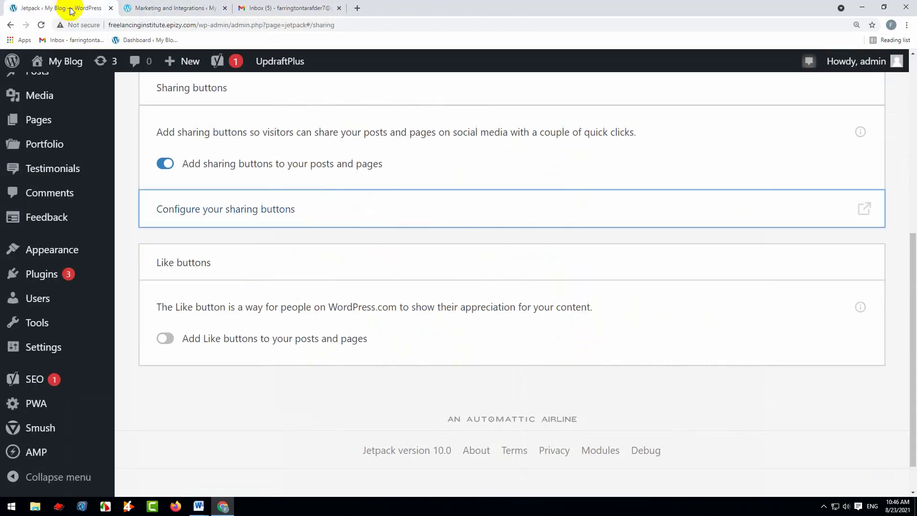
{"action": "scroll", "coordinate": [262, 258], "scroll_direction": "up", "scroll_amount": 5}
{"action": "scroll", "coordinate": [254, 270], "scroll_direction": "up", "scroll_amount": 3}
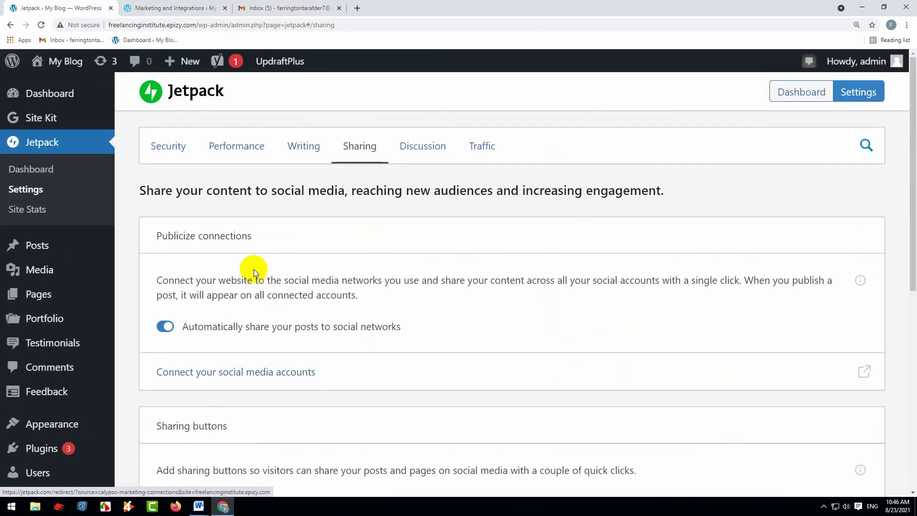
{"action": "left_click", "coordinate": [425, 148]}
{"action": "scroll", "coordinate": [324, 288], "scroll_direction": "down", "scroll_amount": 3}
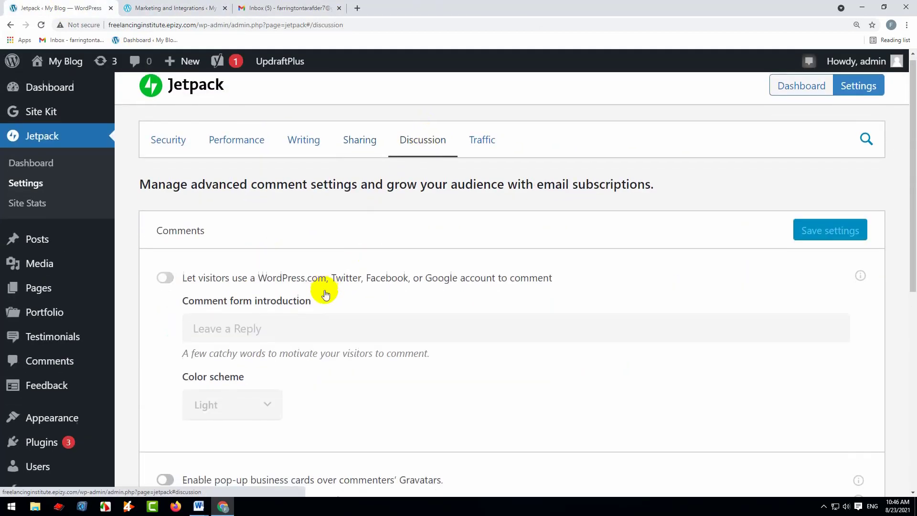
{"action": "scroll", "coordinate": [286, 321], "scroll_direction": "down", "scroll_amount": 4}
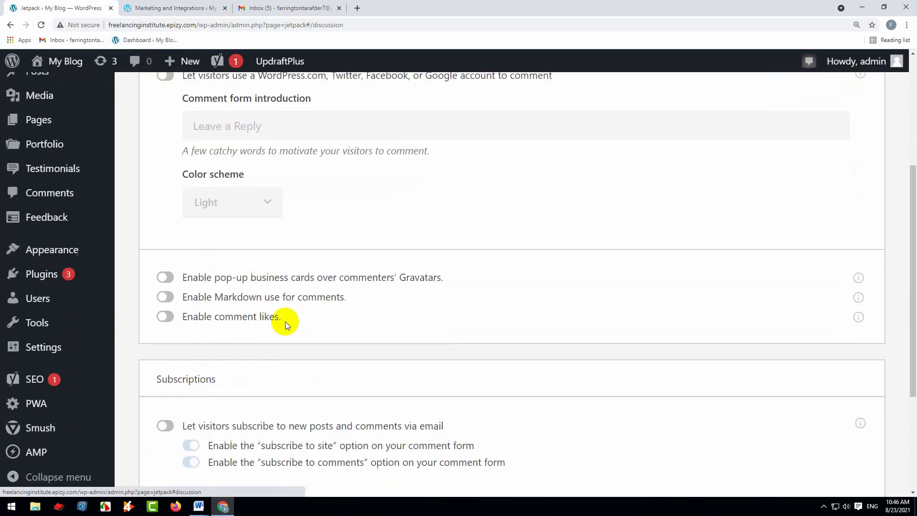
{"action": "scroll", "coordinate": [507, 363], "scroll_direction": "up", "scroll_amount": 8}
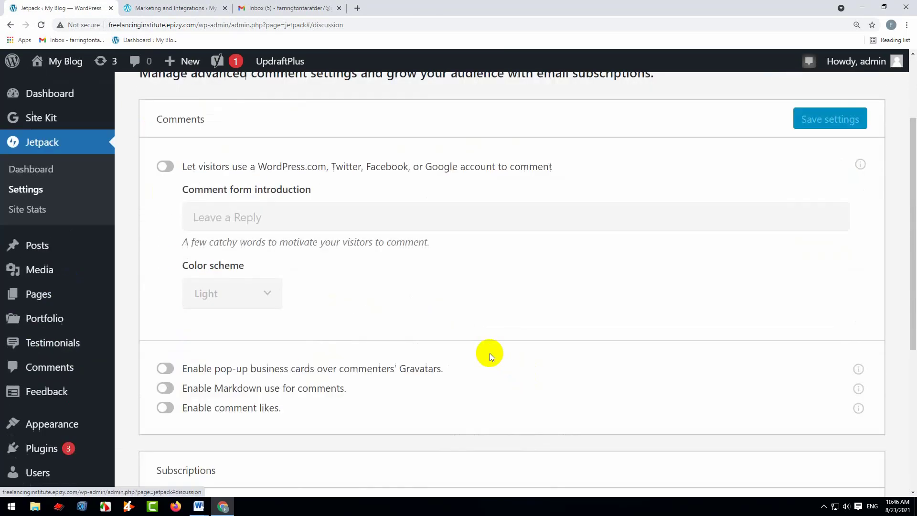
{"action": "scroll", "coordinate": [232, 375], "scroll_direction": "down", "scroll_amount": 9}
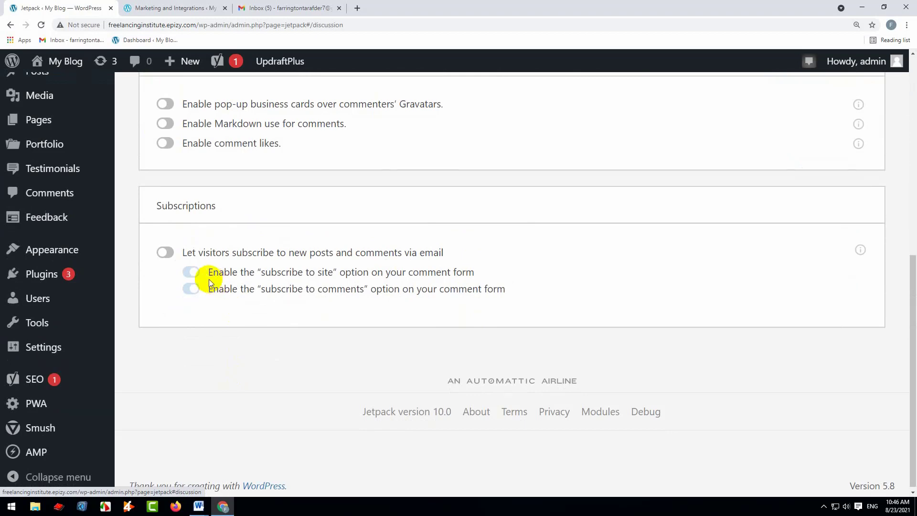
{"action": "scroll", "coordinate": [431, 346], "scroll_direction": "up", "scroll_amount": 8}
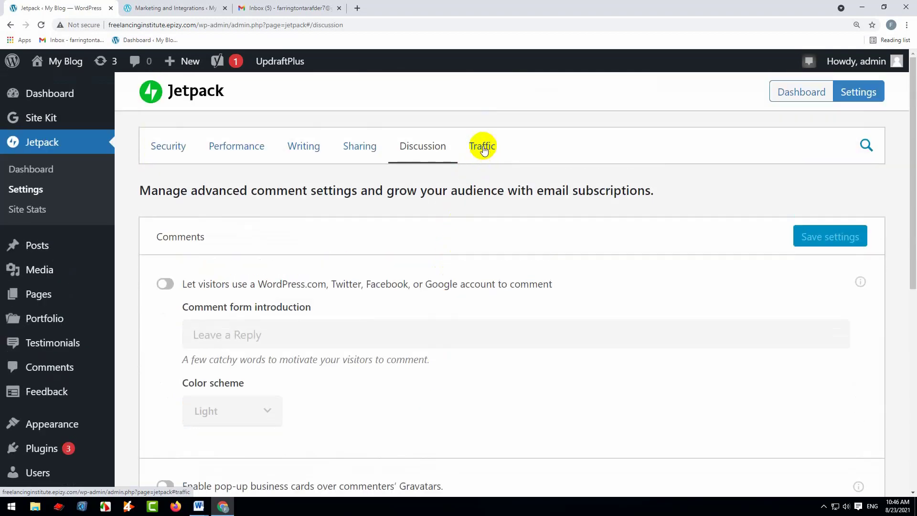
Open Jetpack's Traffic settings and look over the ads, related posts, search engine optimization and Google Analytics sections
{"action": "left_click", "coordinate": [483, 149]}
{"action": "scroll", "coordinate": [330, 347], "scroll_direction": "down", "scroll_amount": 3}
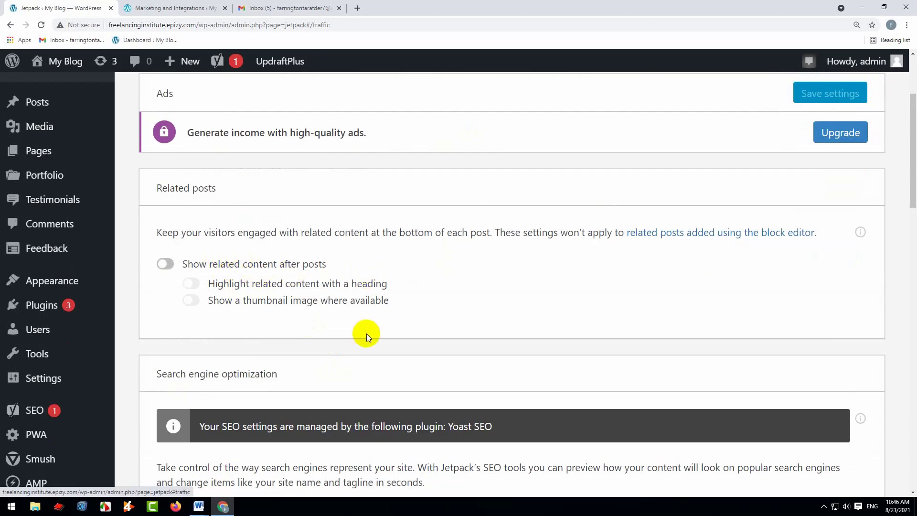
{"action": "scroll", "coordinate": [365, 332], "scroll_direction": "down", "scroll_amount": 4}
{"action": "scroll", "coordinate": [363, 331], "scroll_direction": "down", "scroll_amount": 5}
{"action": "scroll", "coordinate": [362, 328], "scroll_direction": "up", "scroll_amount": 3}
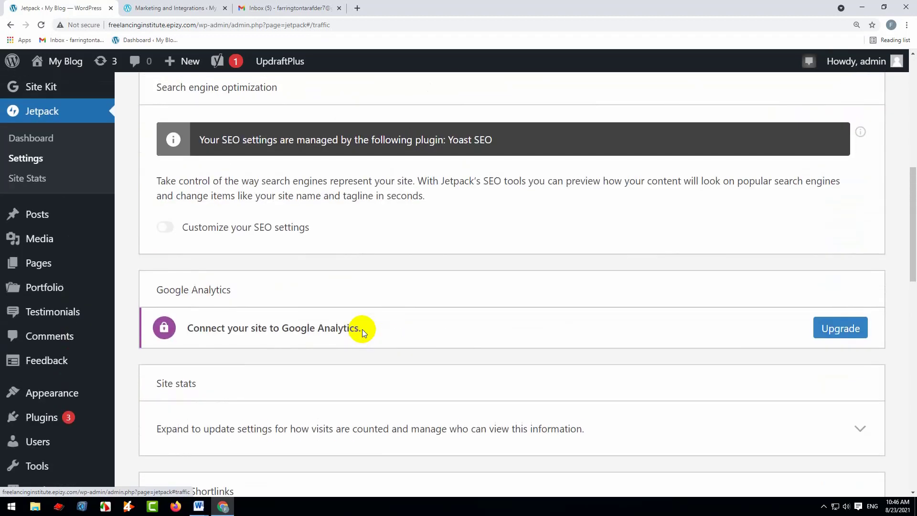
{"action": "scroll", "coordinate": [250, 355], "scroll_direction": "up", "scroll_amount": 10}
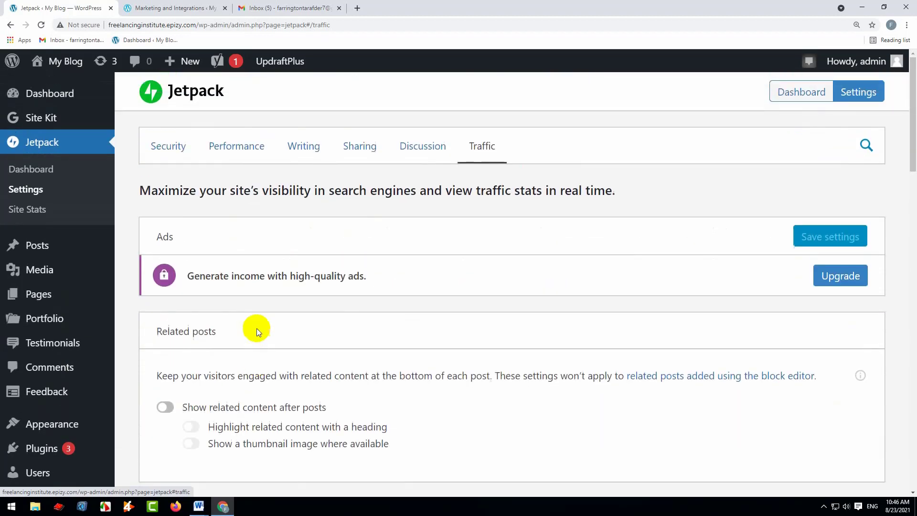
Try out showing related content after posts, view its preview, and turn the option back off
{"action": "scroll", "coordinate": [248, 416], "scroll_direction": "down", "scroll_amount": 2}
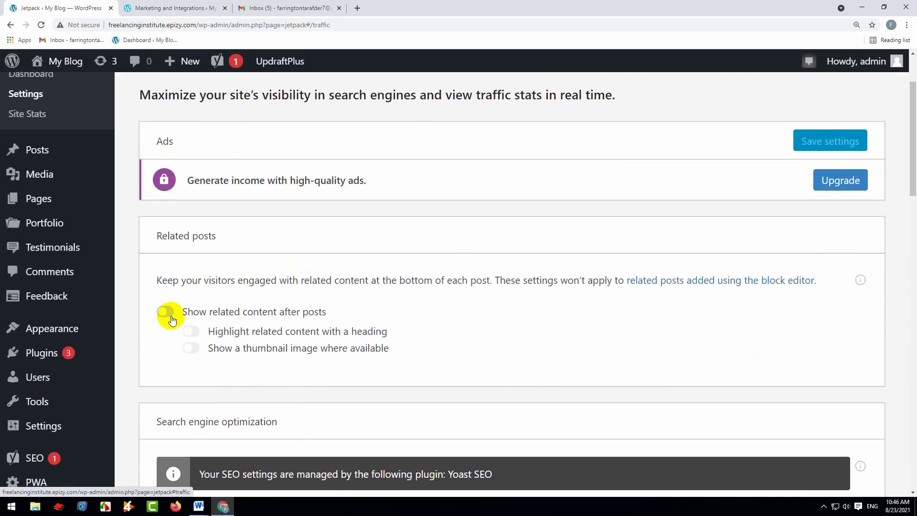
{"action": "left_click", "coordinate": [172, 321]}
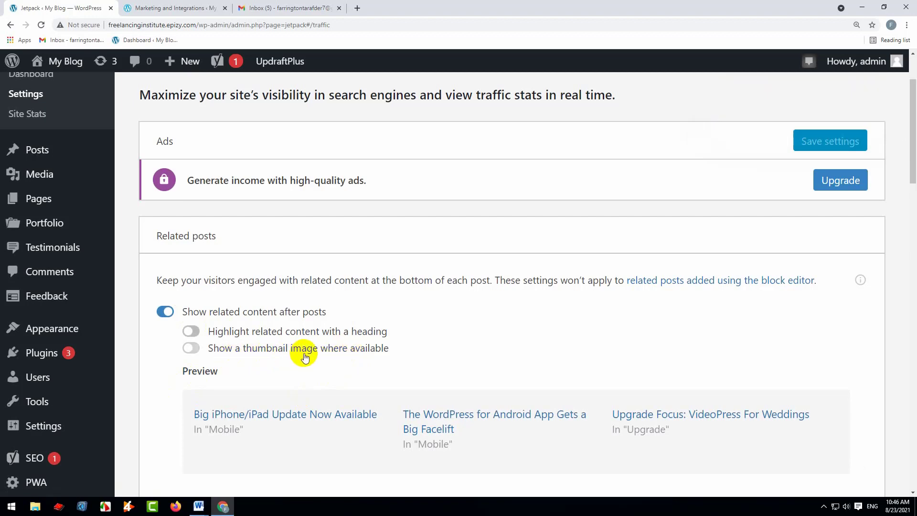
{"action": "scroll", "coordinate": [304, 353], "scroll_direction": "down", "scroll_amount": 3}
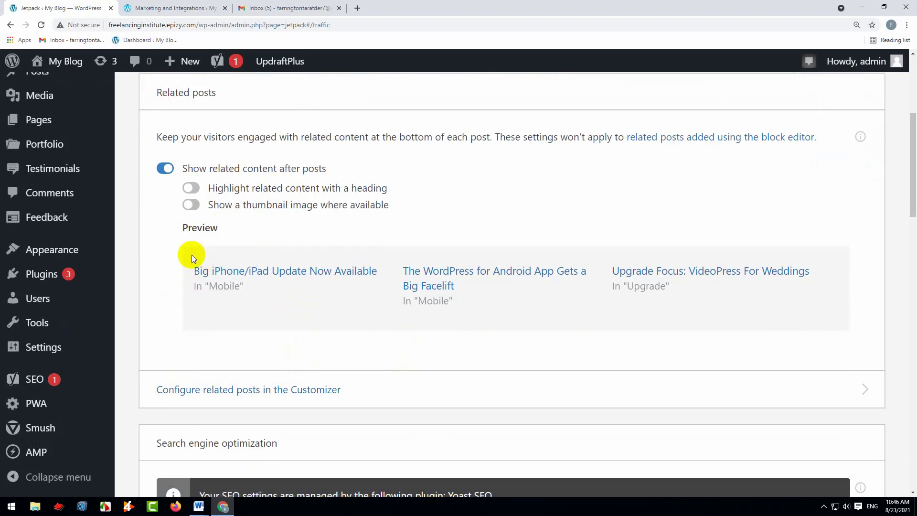
{"action": "left_click_drag", "start_coordinate": [177, 245], "coordinate": [546, 247]}
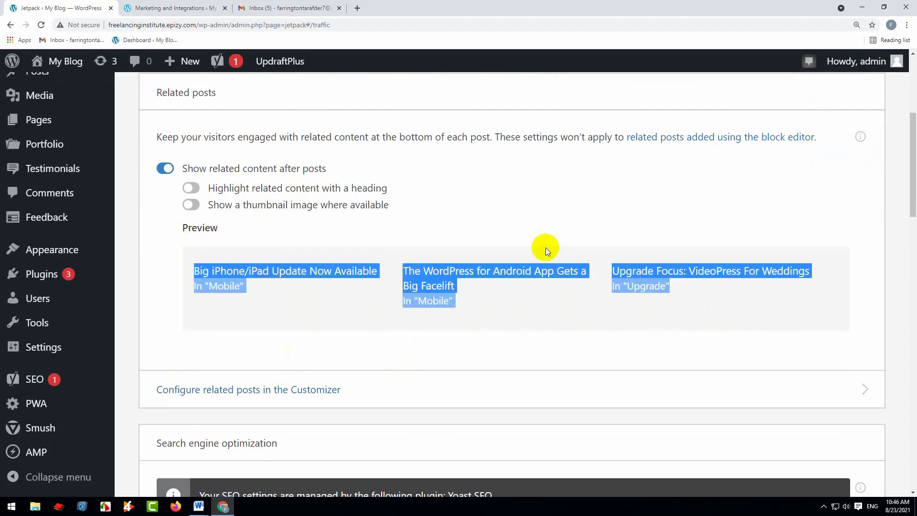
{"action": "left_click", "coordinate": [167, 171]}
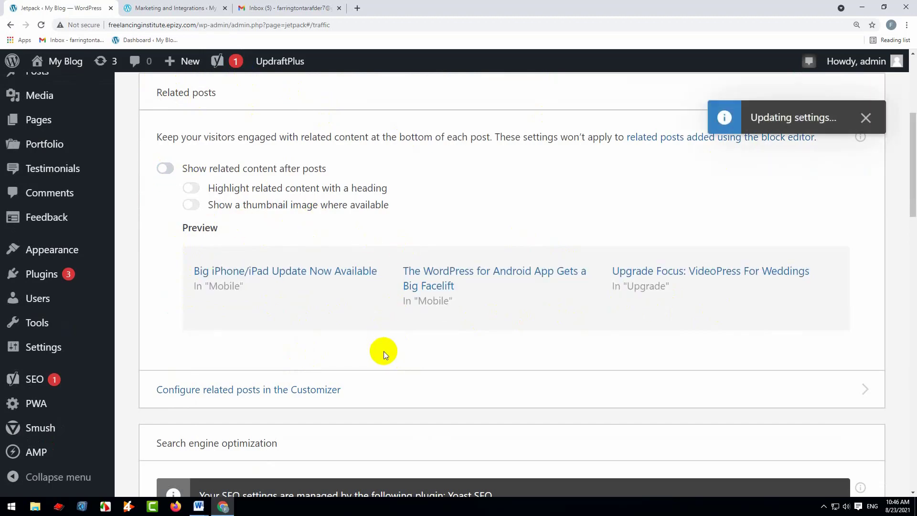
Review the remaining Traffic settings, from SEO customization and site stats to WP.me shortlinks, sitemaps and site verification
{"action": "scroll", "coordinate": [383, 351], "scroll_direction": "down", "scroll_amount": 3}
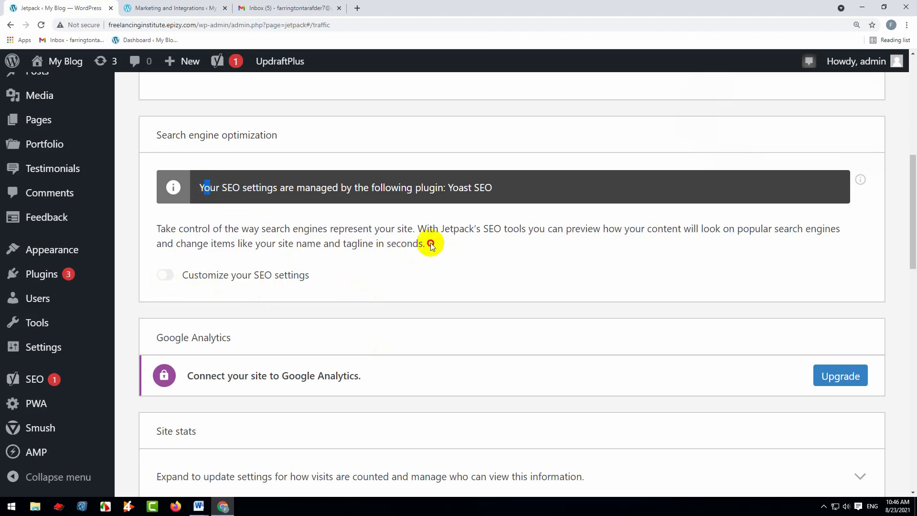
{"action": "left_click_drag", "start_coordinate": [427, 243], "coordinate": [173, 271]}
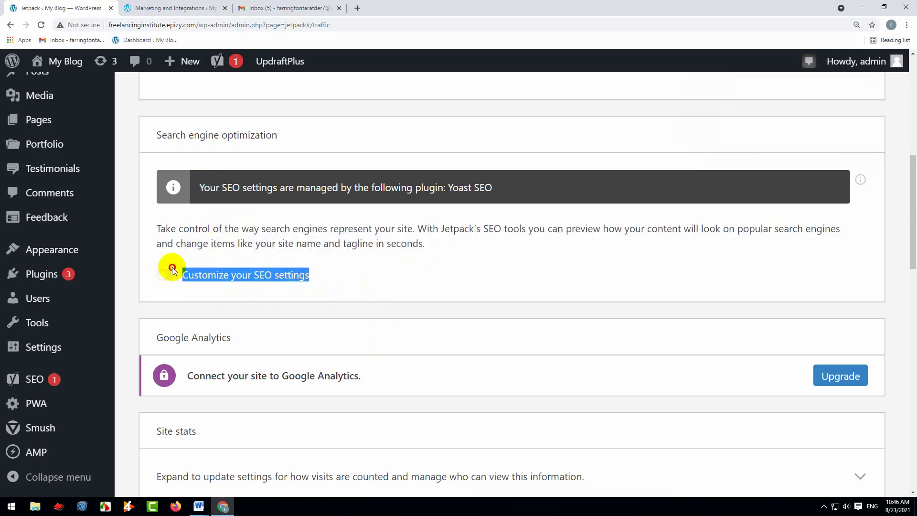
{"action": "left_click", "coordinate": [353, 272]}
{"action": "scroll", "coordinate": [294, 253], "scroll_direction": "down", "scroll_amount": 6}
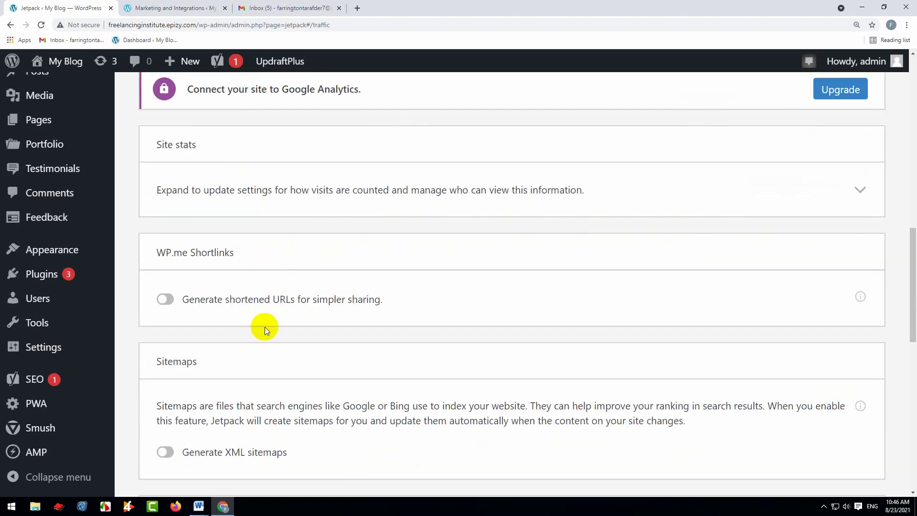
{"action": "scroll", "coordinate": [250, 345], "scroll_direction": "down", "scroll_amount": 10}
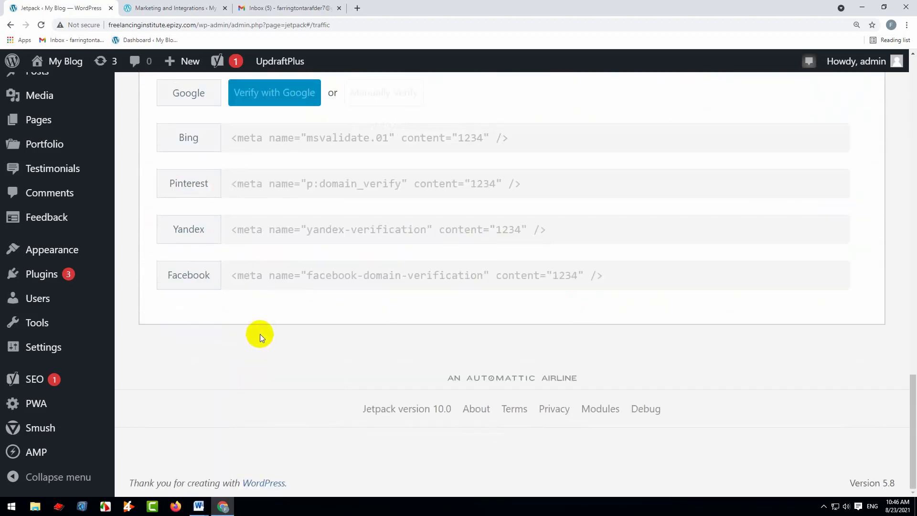
{"action": "scroll", "coordinate": [260, 334], "scroll_direction": "up", "scroll_amount": 12}
{"action": "scroll", "coordinate": [262, 322], "scroll_direction": "up", "scroll_amount": 10}
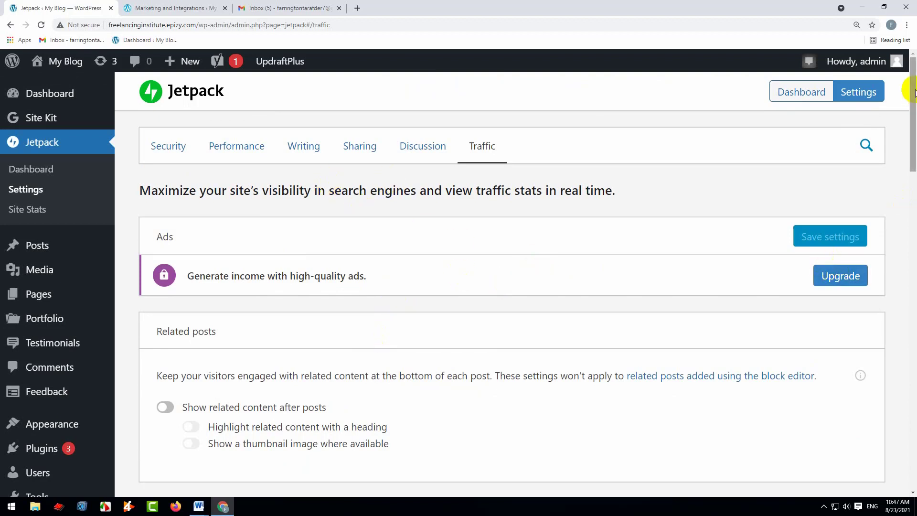
Review the Security settings for downtime monitoring, brute force protection and WordPress.com login
{"action": "left_click", "coordinate": [849, 95]}
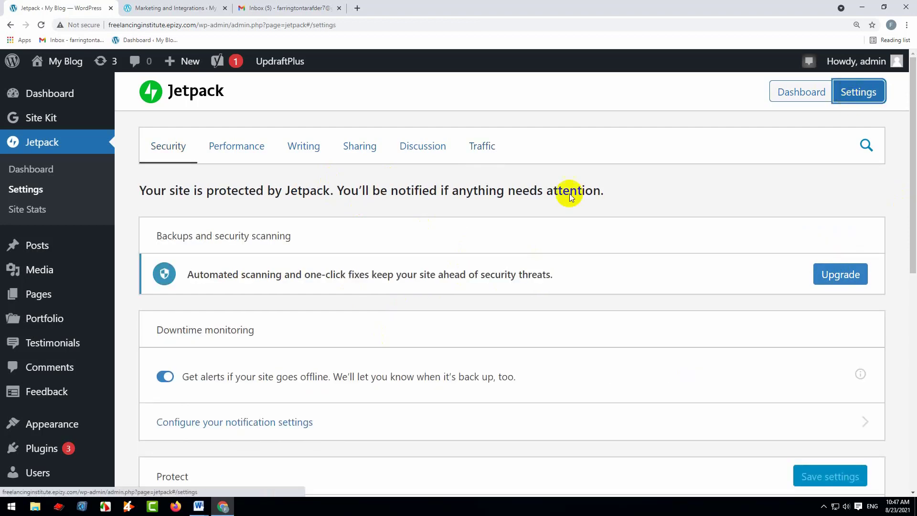
{"action": "scroll", "coordinate": [275, 303], "scroll_direction": "down", "scroll_amount": 3}
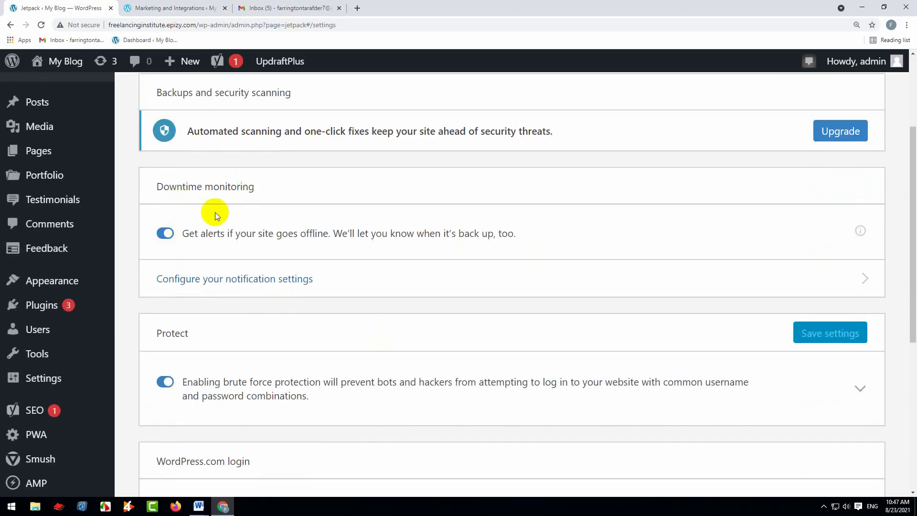
{"action": "scroll", "coordinate": [463, 300], "scroll_direction": "down", "scroll_amount": 2}
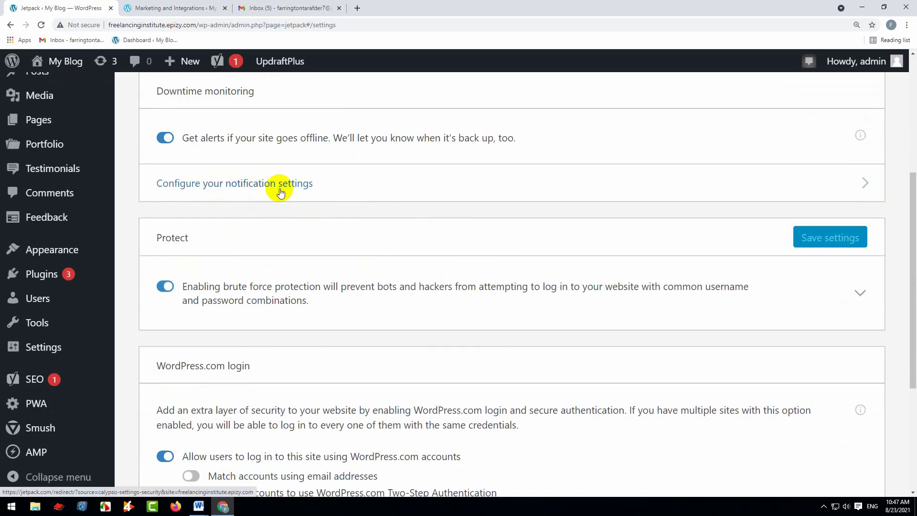
{"action": "scroll", "coordinate": [246, 236], "scroll_direction": "up", "scroll_amount": 2}
{"action": "scroll", "coordinate": [293, 344], "scroll_direction": "down", "scroll_amount": 5}
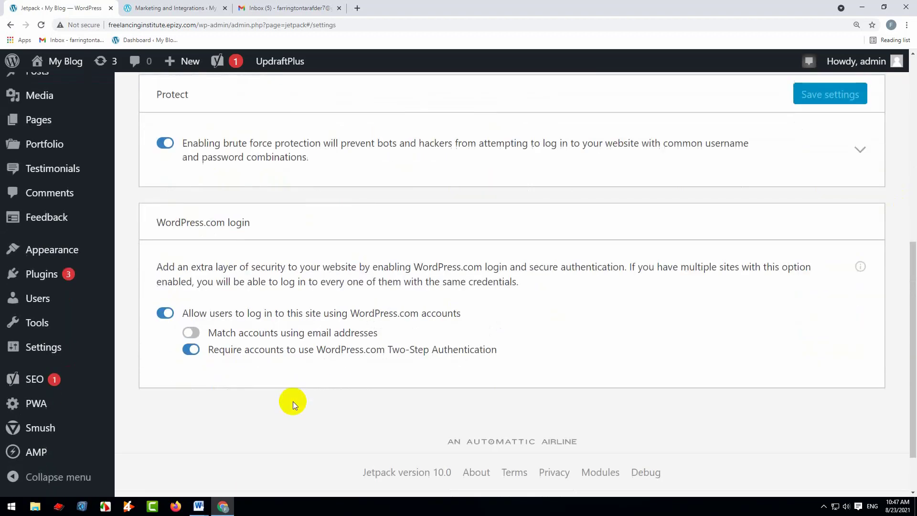
{"action": "scroll", "coordinate": [295, 380], "scroll_direction": "up", "scroll_amount": 4}
{"action": "scroll", "coordinate": [294, 379], "scroll_direction": "up", "scroll_amount": 1}
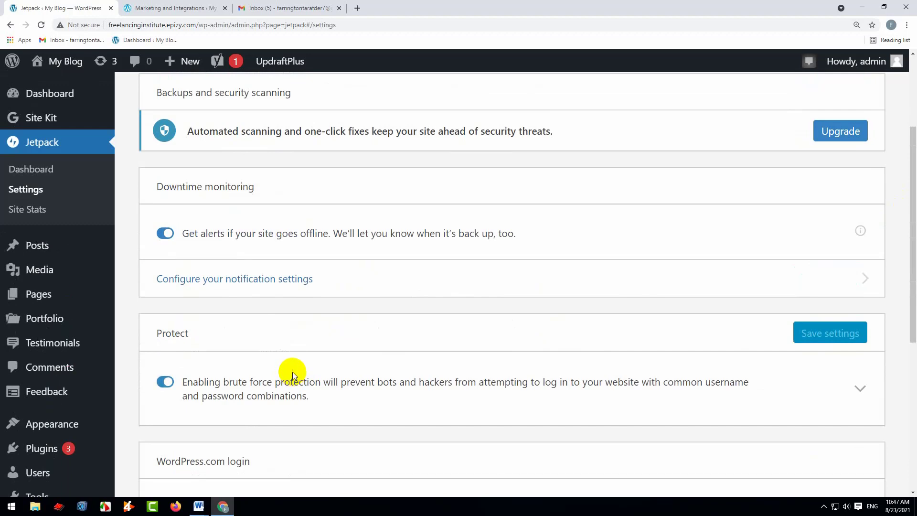
{"action": "scroll", "coordinate": [372, 342], "scroll_direction": "down", "scroll_amount": 3}
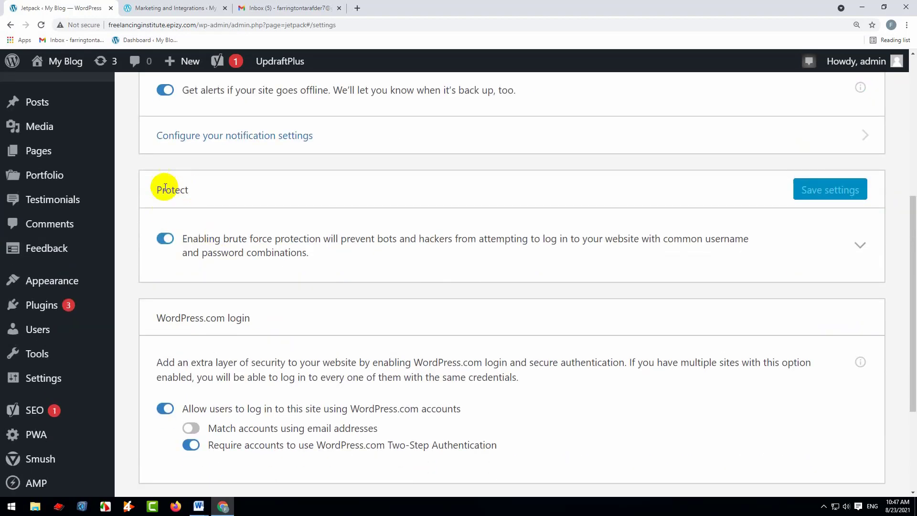
{"action": "left_click_drag", "start_coordinate": [153, 188], "coordinate": [219, 192]}
{"action": "scroll", "coordinate": [306, 251], "scroll_direction": "down", "scroll_amount": 3}
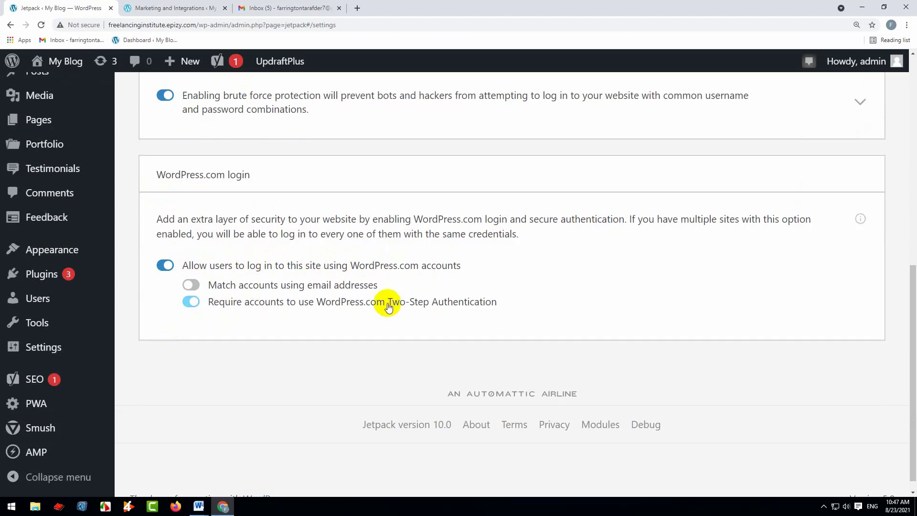
Highlight the account matching and Two-Step Authentication login options, and switch the Two-Step Authentication requirement back on
{"action": "left_click_drag", "start_coordinate": [386, 305], "coordinate": [486, 303]}
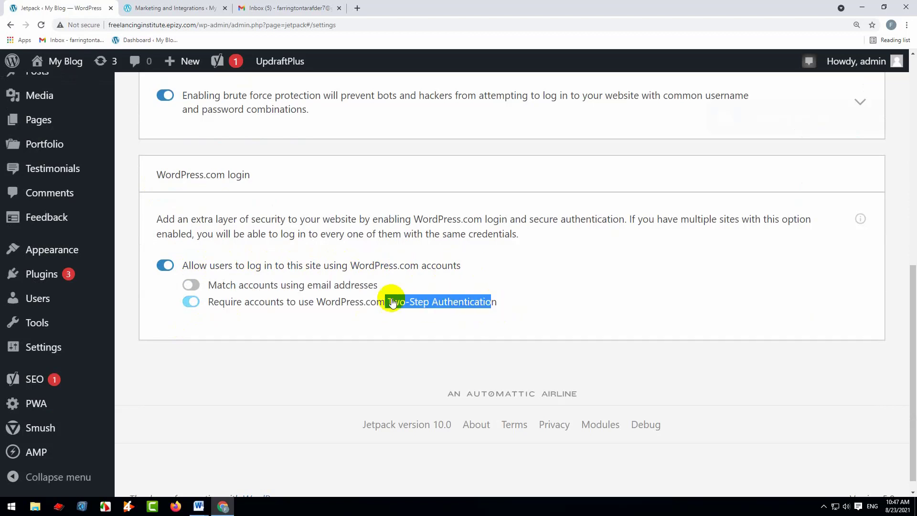
{"action": "left_click_drag", "start_coordinate": [378, 285], "coordinate": [199, 282]}
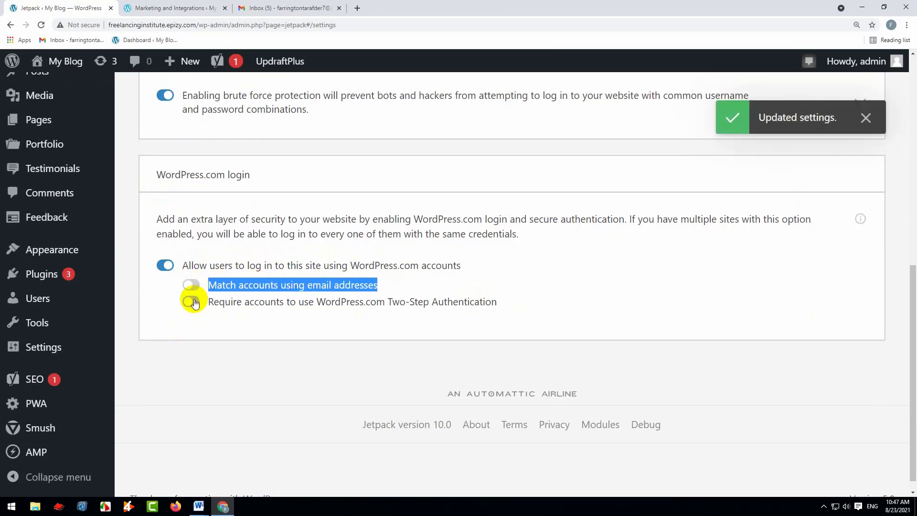
{"action": "left_click", "coordinate": [191, 301]}
{"action": "scroll", "coordinate": [445, 322], "scroll_direction": "up", "scroll_amount": 15}
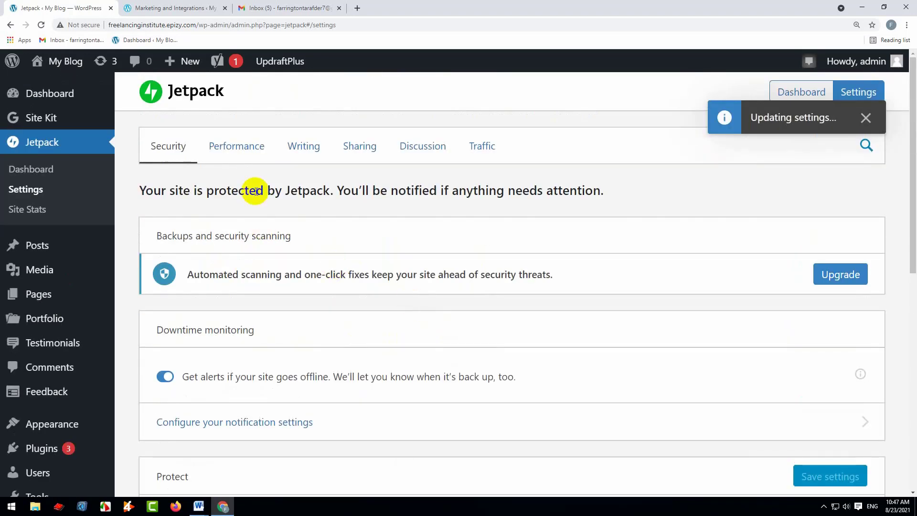
In the Performance settings, switch the site accelerator off and back on
{"action": "left_click", "coordinate": [230, 147]}
{"action": "scroll", "coordinate": [297, 268], "scroll_direction": "down", "scroll_amount": 4}
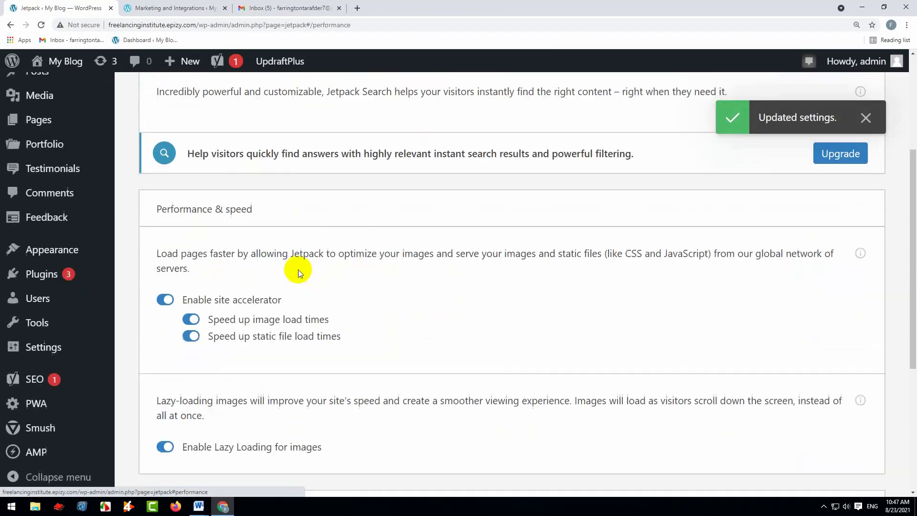
{"action": "left_click_drag", "start_coordinate": [186, 300], "coordinate": [281, 298]}
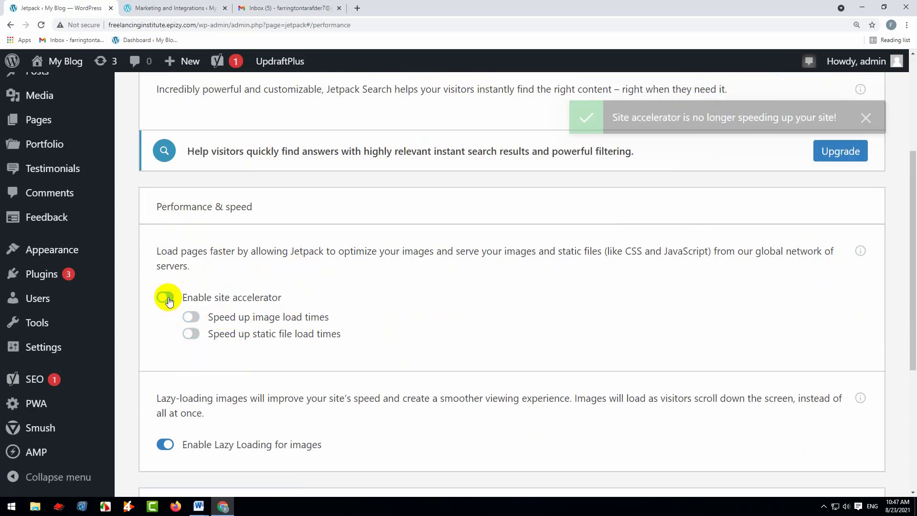
{"action": "left_click", "coordinate": [171, 299]}
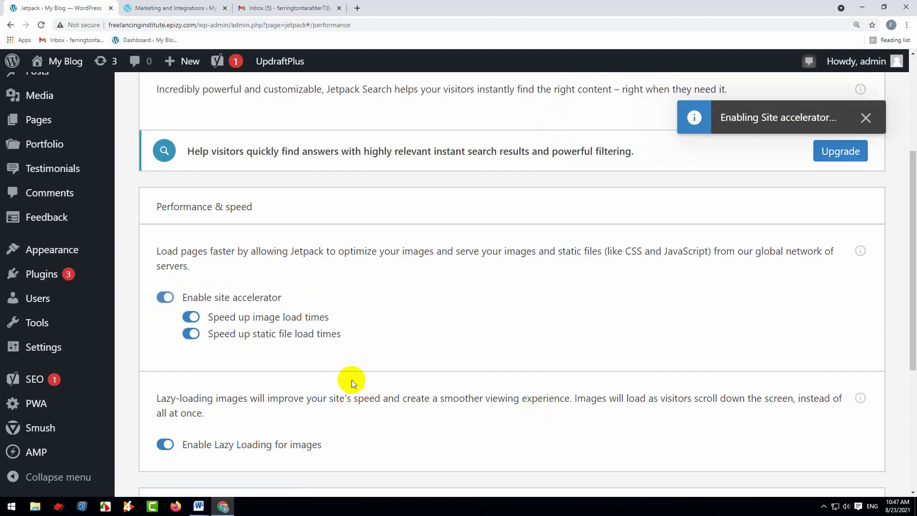
Review the lazy loading, media and search options in the Performance settings
{"action": "scroll", "coordinate": [352, 373], "scroll_direction": "down", "scroll_amount": 3}
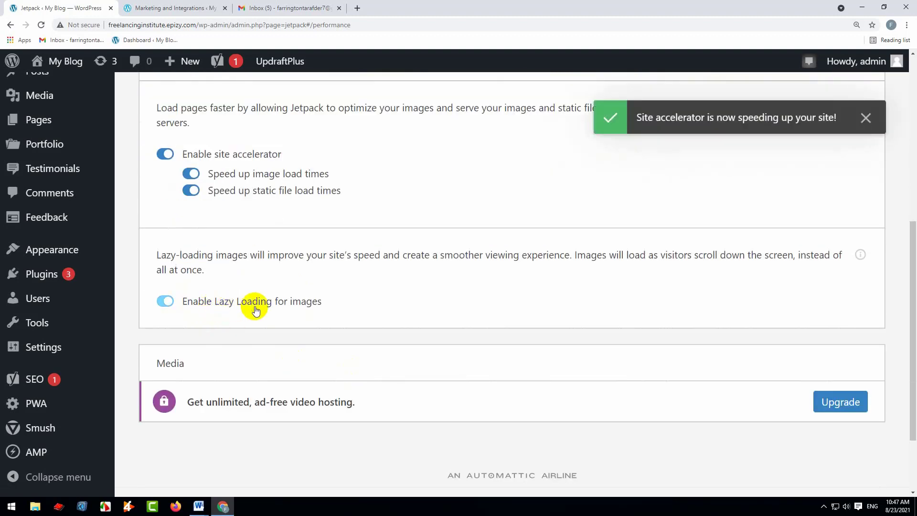
{"action": "scroll", "coordinate": [401, 225], "scroll_direction": "up", "scroll_amount": 8}
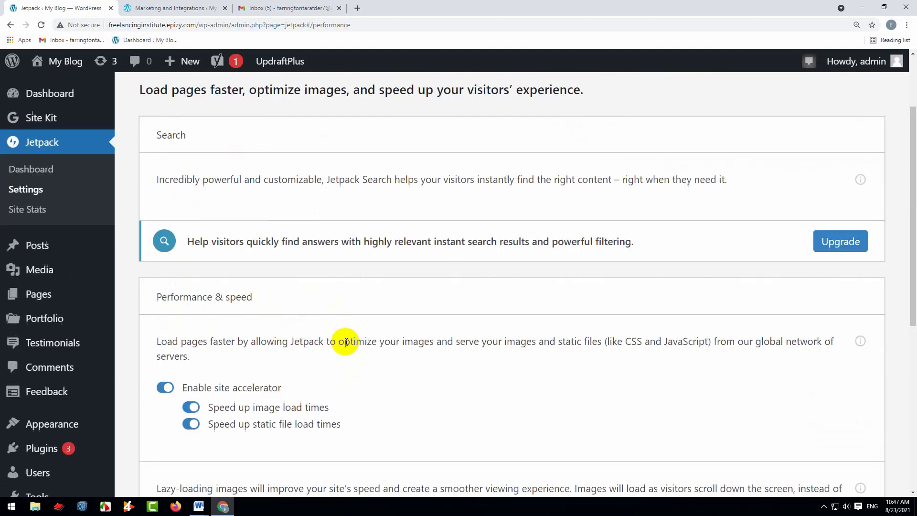
{"action": "scroll", "coordinate": [344, 211], "scroll_direction": "down", "scroll_amount": 9}
{"action": "scroll", "coordinate": [341, 265], "scroll_direction": "up", "scroll_amount": 10}
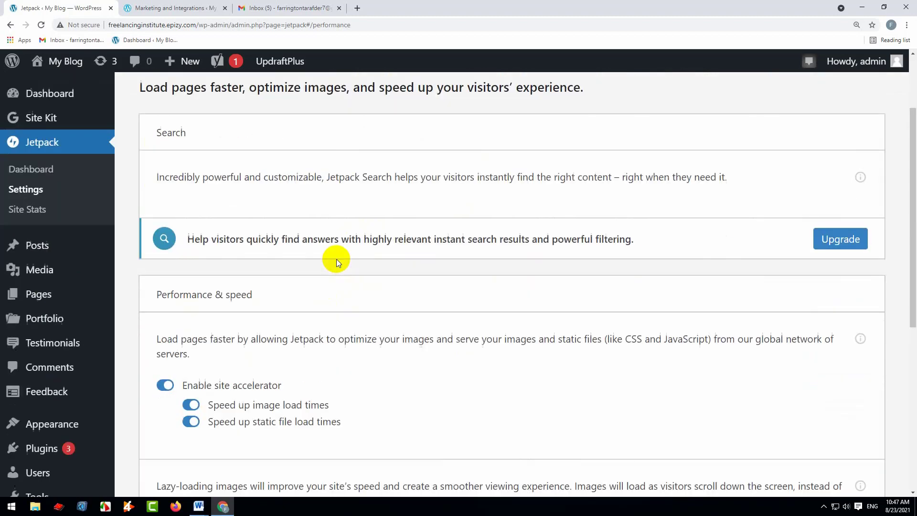
Review the Writing settings, including the Testimonials and Portfolios content types, theme enhancements and widgets
{"action": "left_click", "coordinate": [306, 147]}
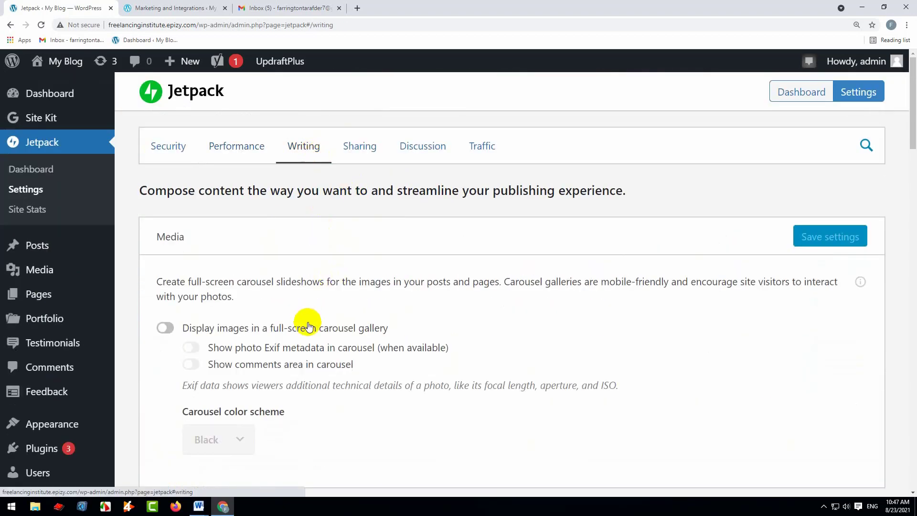
{"action": "scroll", "coordinate": [308, 322], "scroll_direction": "down", "scroll_amount": 10}
{"action": "scroll", "coordinate": [309, 320], "scroll_direction": "down", "scroll_amount": 3}
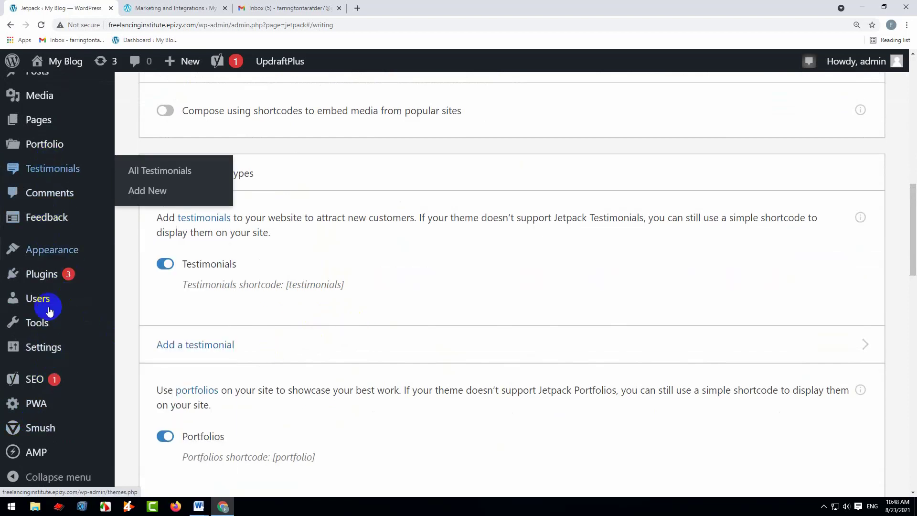
{"action": "scroll", "coordinate": [191, 334], "scroll_direction": "down", "scroll_amount": 3}
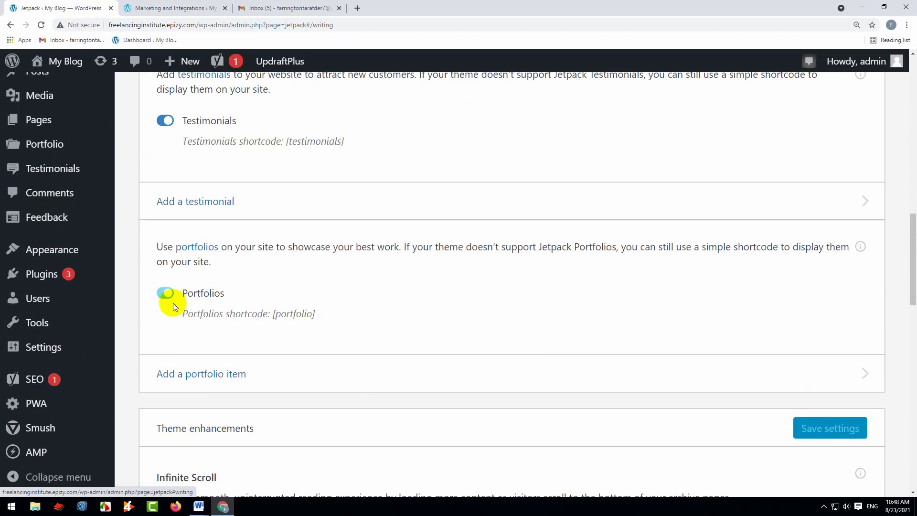
{"action": "mouse_move", "coordinate": [79, 157]}
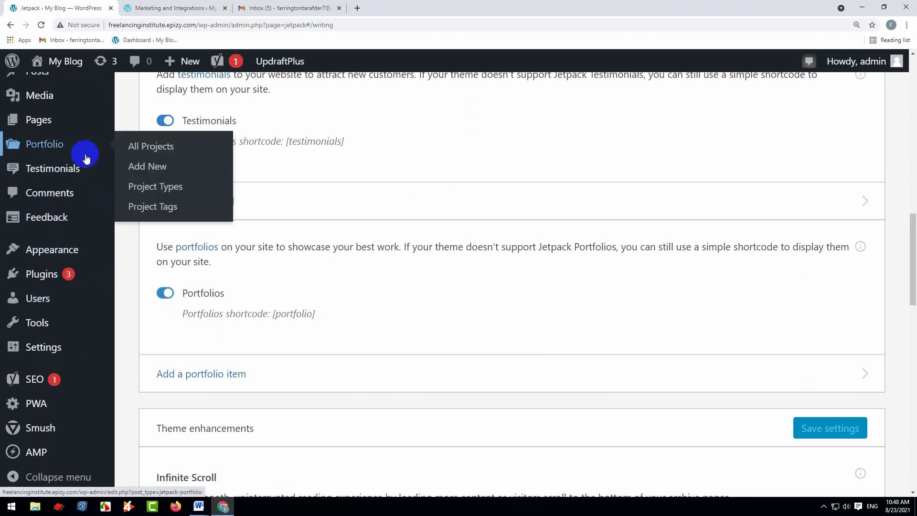
{"action": "scroll", "coordinate": [382, 358], "scroll_direction": "up", "scroll_amount": 3}
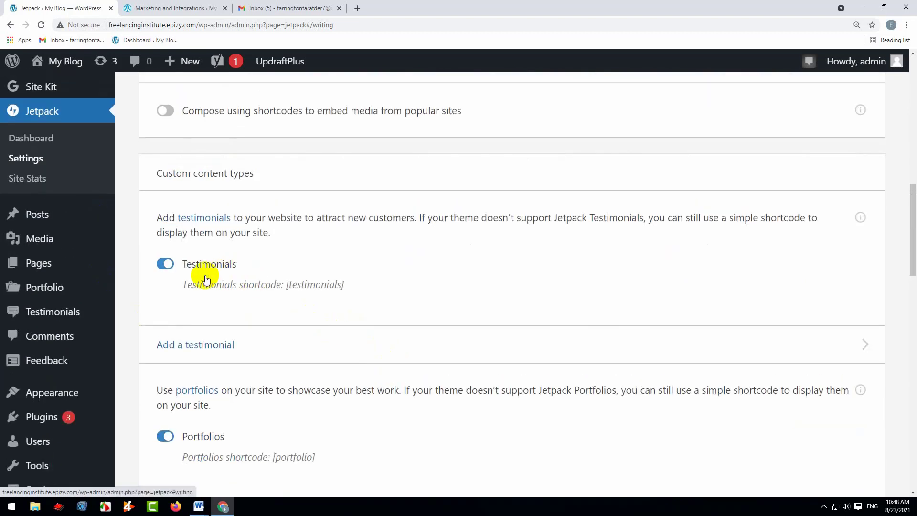
{"action": "scroll", "coordinate": [403, 320], "scroll_direction": "down", "scroll_amount": 6}
{"action": "scroll", "coordinate": [402, 317], "scroll_direction": "down", "scroll_amount": 4}
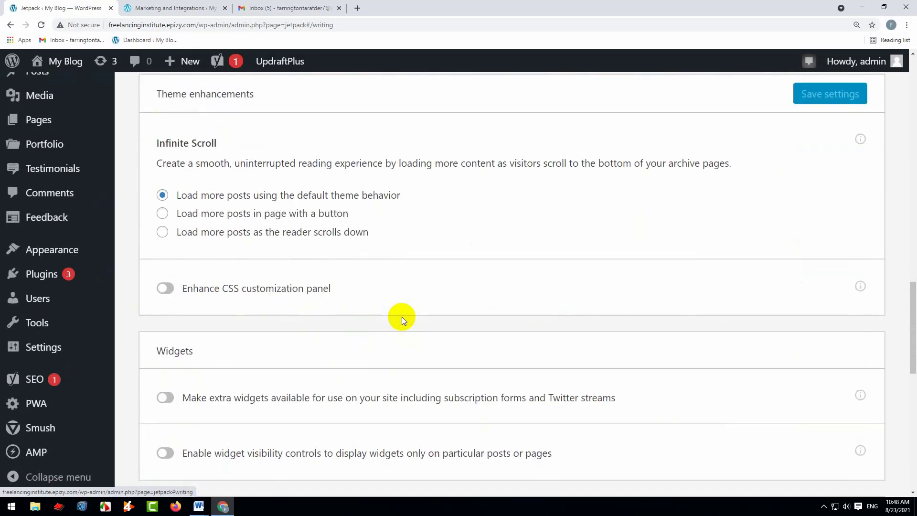
{"action": "scroll", "coordinate": [402, 317], "scroll_direction": "down", "scroll_amount": 8}
{"action": "scroll", "coordinate": [403, 318], "scroll_direction": "up", "scroll_amount": 8}
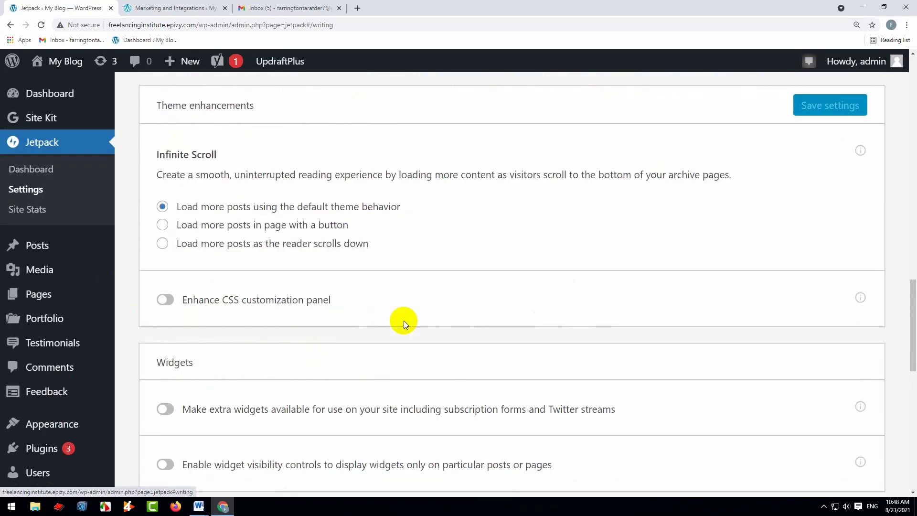
{"action": "scroll", "coordinate": [402, 320], "scroll_direction": "up", "scroll_amount": 15}
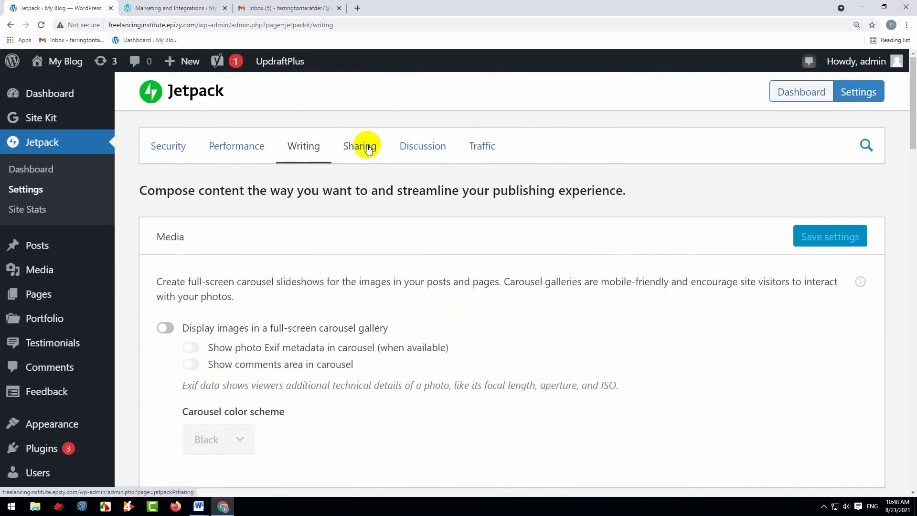
Review the Sharing settings for Publicize connections, sharing buttons and Like buttons
{"action": "left_click", "coordinate": [360, 148]}
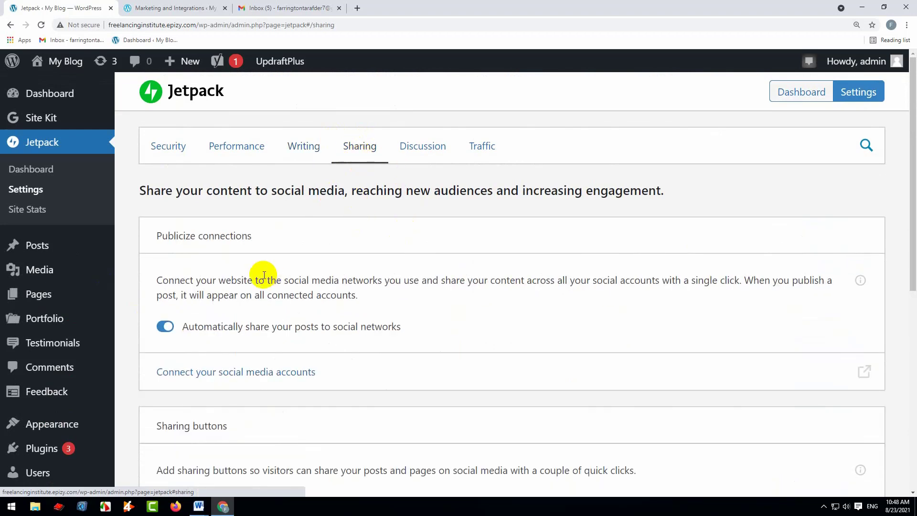
{"action": "scroll", "coordinate": [264, 275], "scroll_direction": "down", "scroll_amount": 5}
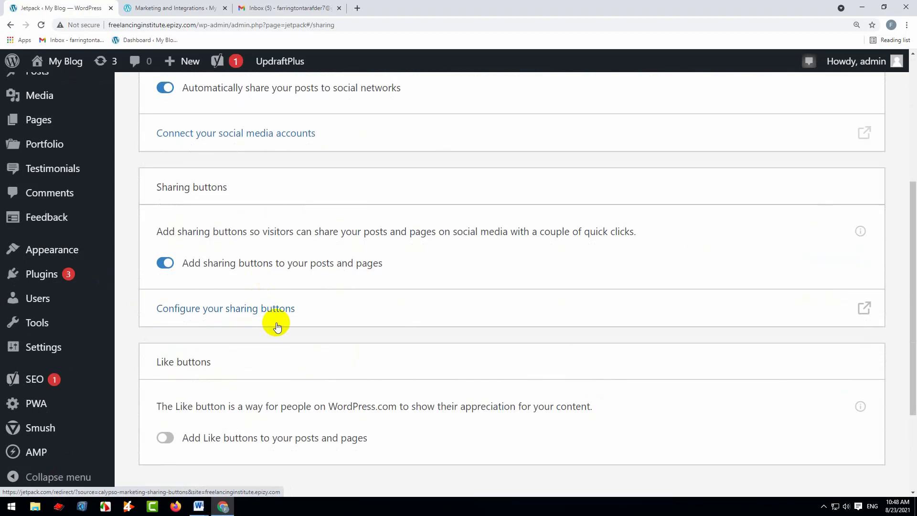
{"action": "scroll", "coordinate": [277, 326], "scroll_direction": "down", "scroll_amount": 3}
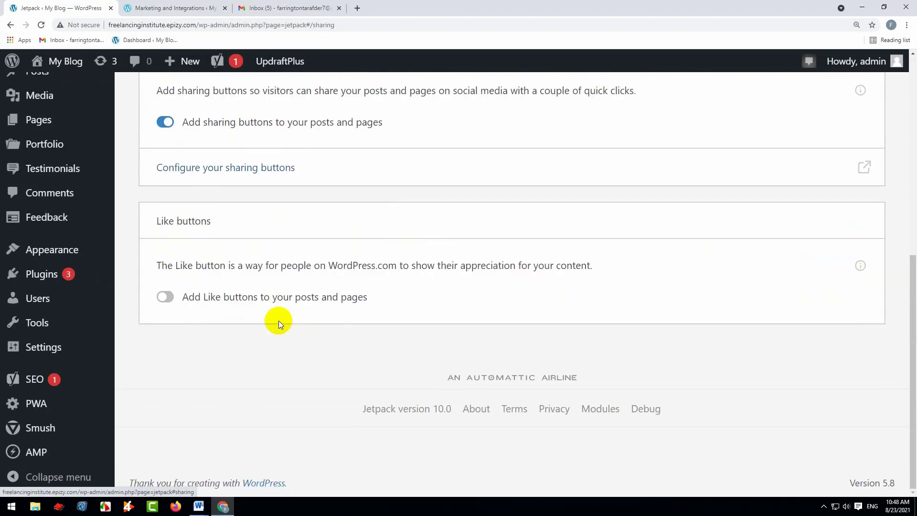
{"action": "scroll", "coordinate": [278, 319], "scroll_direction": "up", "scroll_amount": 5}
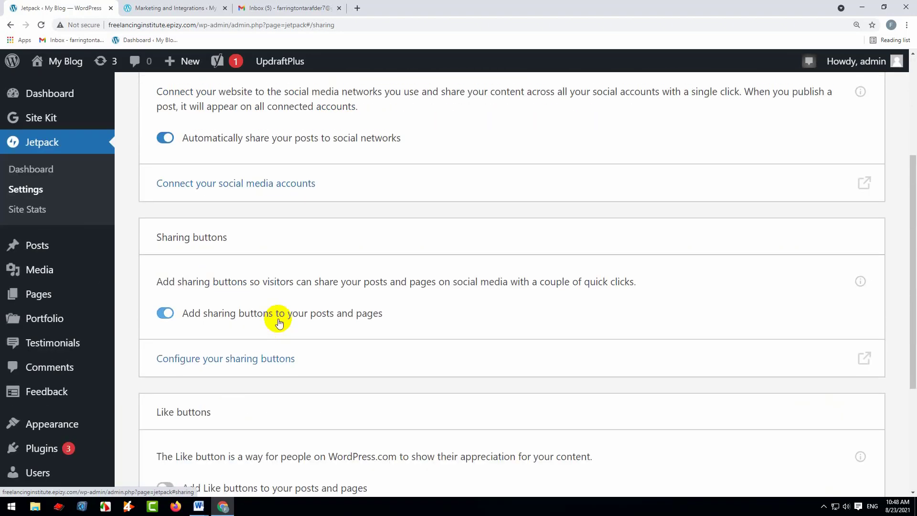
{"action": "scroll", "coordinate": [276, 318], "scroll_direction": "up", "scroll_amount": 3}
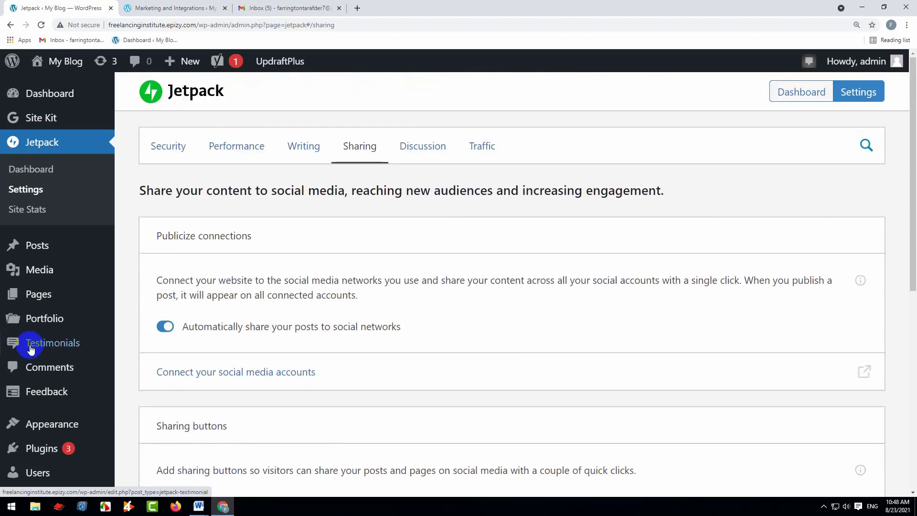
{"action": "scroll", "coordinate": [296, 372], "scroll_direction": "down", "scroll_amount": 5}
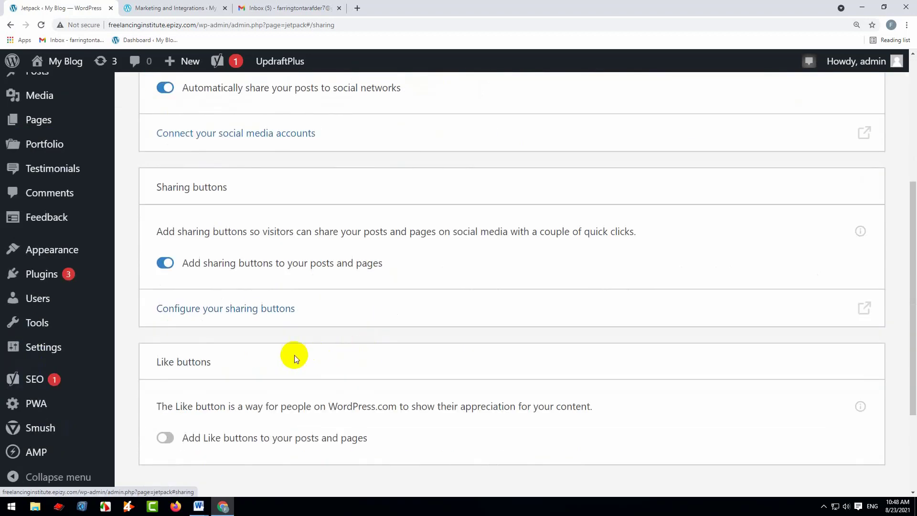
{"action": "scroll", "coordinate": [308, 356], "scroll_direction": "up", "scroll_amount": 5}
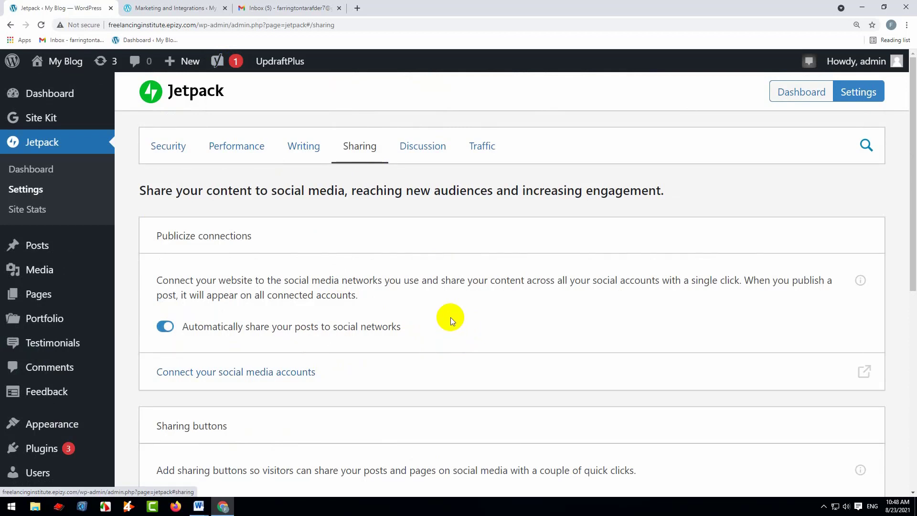
Look through the Discussion settings for comments and subscriptions, and the Traffic settings
{"action": "left_click", "coordinate": [415, 154]}
{"action": "scroll", "coordinate": [385, 323], "scroll_direction": "down", "scroll_amount": 7}
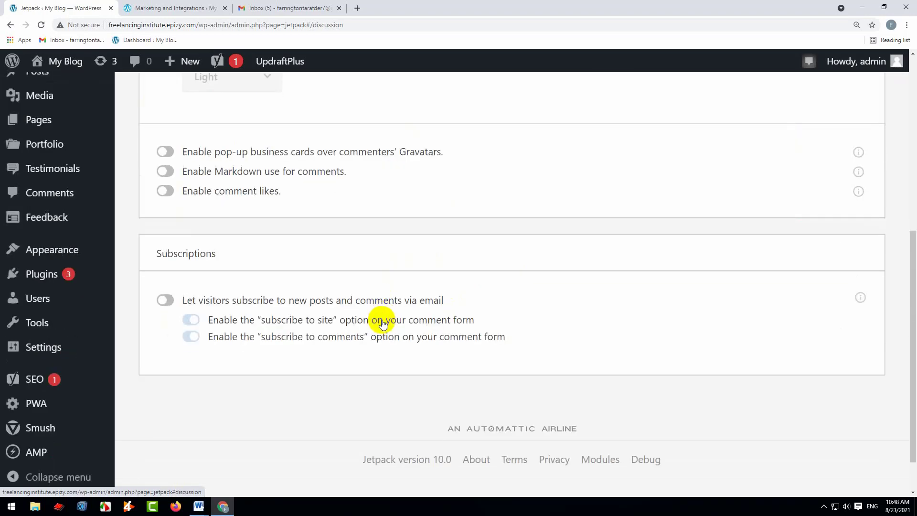
{"action": "scroll", "coordinate": [383, 323], "scroll_direction": "up", "scroll_amount": 7}
{"action": "left_click", "coordinate": [478, 152]}
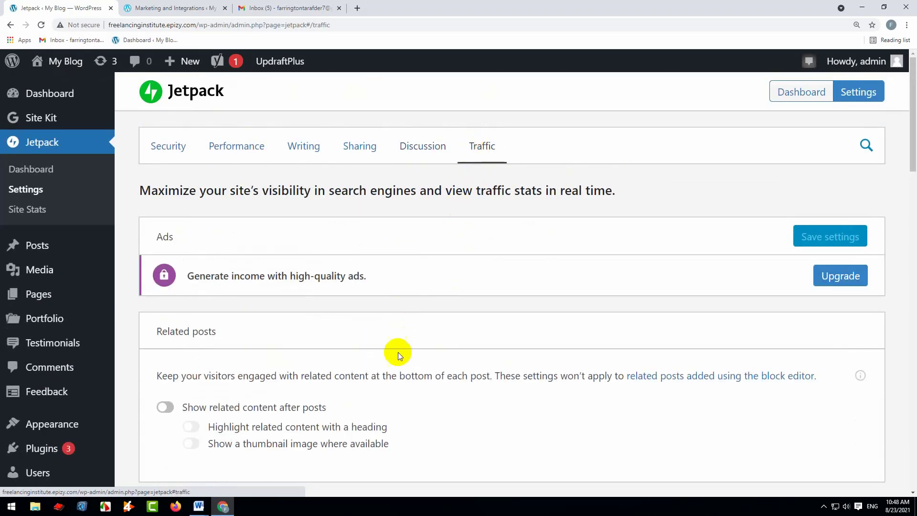
{"action": "scroll", "coordinate": [396, 341], "scroll_direction": "down", "scroll_amount": 18}
{"action": "scroll", "coordinate": [396, 339], "scroll_direction": "down", "scroll_amount": 3}
{"action": "scroll", "coordinate": [396, 339], "scroll_direction": "up", "scroll_amount": 20}
Look over the Security and Performance settings once more
{"action": "left_click", "coordinate": [163, 144]}
{"action": "scroll", "coordinate": [323, 353], "scroll_direction": "down", "scroll_amount": 7}
{"action": "scroll", "coordinate": [306, 306], "scroll_direction": "up", "scroll_amount": 7}
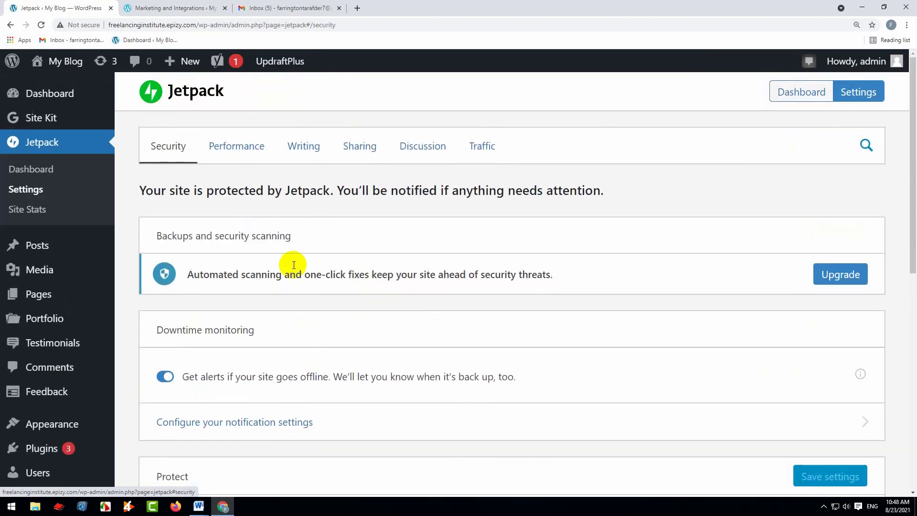
{"action": "left_click", "coordinate": [229, 144]}
{"action": "scroll", "coordinate": [334, 268], "scroll_direction": "down", "scroll_amount": 5}
{"action": "scroll", "coordinate": [360, 324], "scroll_direction": "down", "scroll_amount": 2}
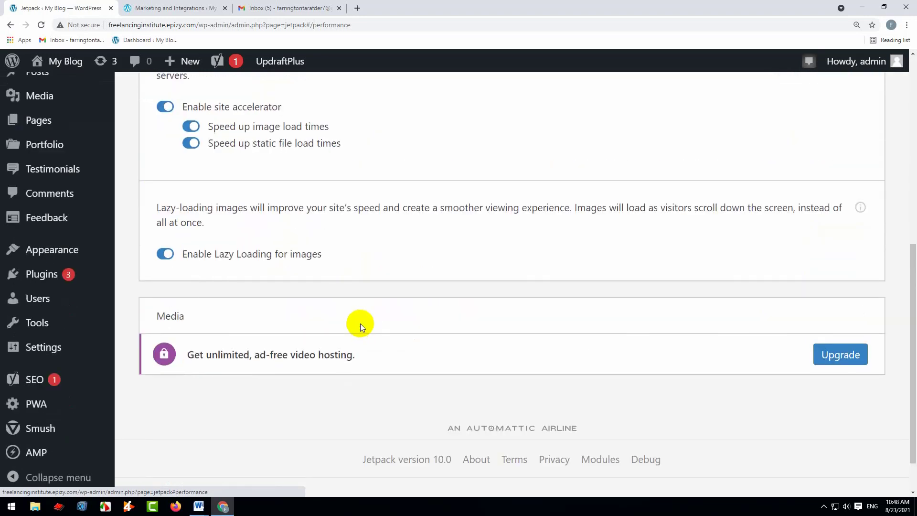
{"action": "scroll", "coordinate": [338, 127], "scroll_direction": "up", "scroll_amount": 10}
Look over the Writing settings again, covering custom content types, Infinite Scroll and the composing options
{"action": "left_click", "coordinate": [302, 145]}
{"action": "scroll", "coordinate": [430, 328], "scroll_direction": "down", "scroll_amount": 15}
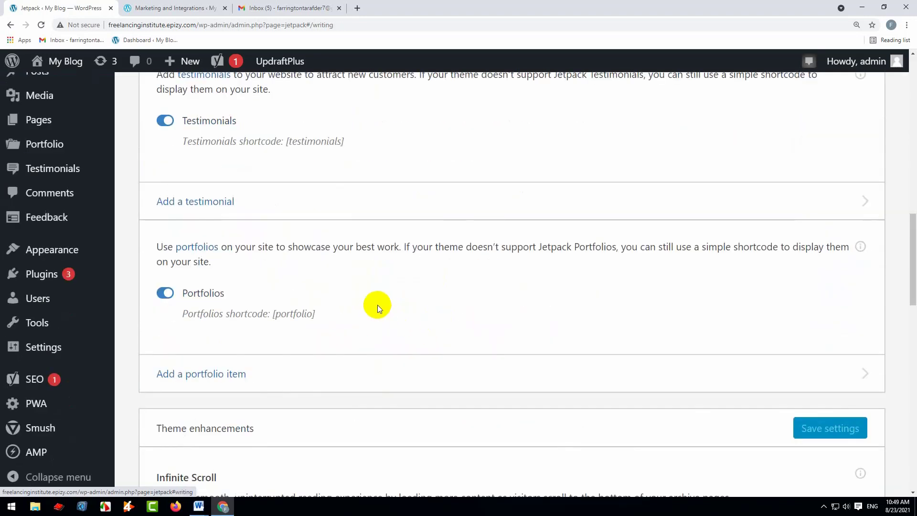
{"action": "scroll", "coordinate": [363, 377], "scroll_direction": "down", "scroll_amount": 6}
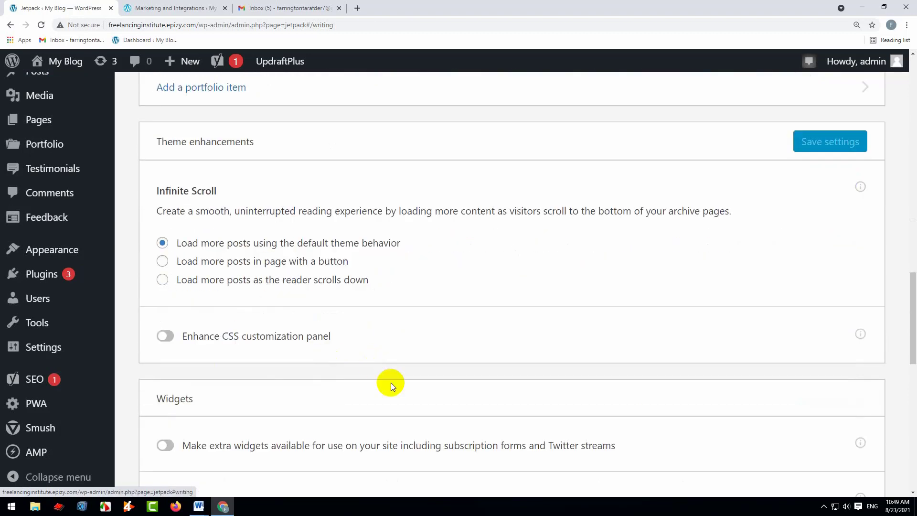
{"action": "scroll", "coordinate": [396, 378], "scroll_direction": "up", "scroll_amount": 10}
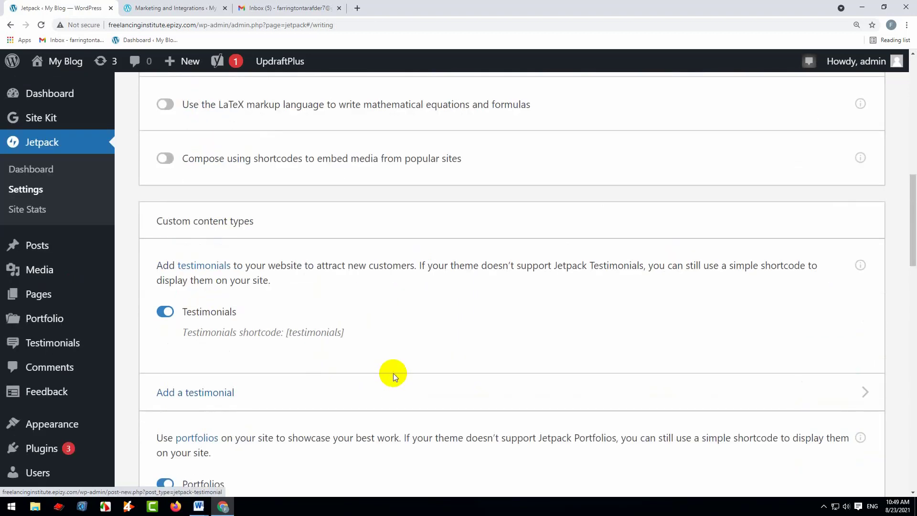
{"action": "scroll", "coordinate": [389, 366], "scroll_direction": "up", "scroll_amount": 5}
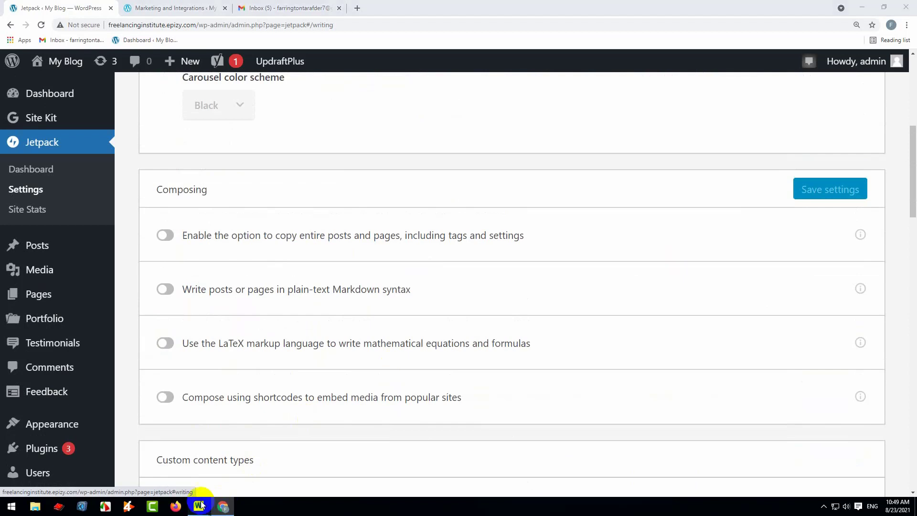
Switch to the "On page seo" Word document and highlight "W3 Total Cache setup for Cache clear" under Part- 23
{"action": "mouse_move", "coordinate": [198, 506]}
{"action": "left_click", "coordinate": [232, 464]}
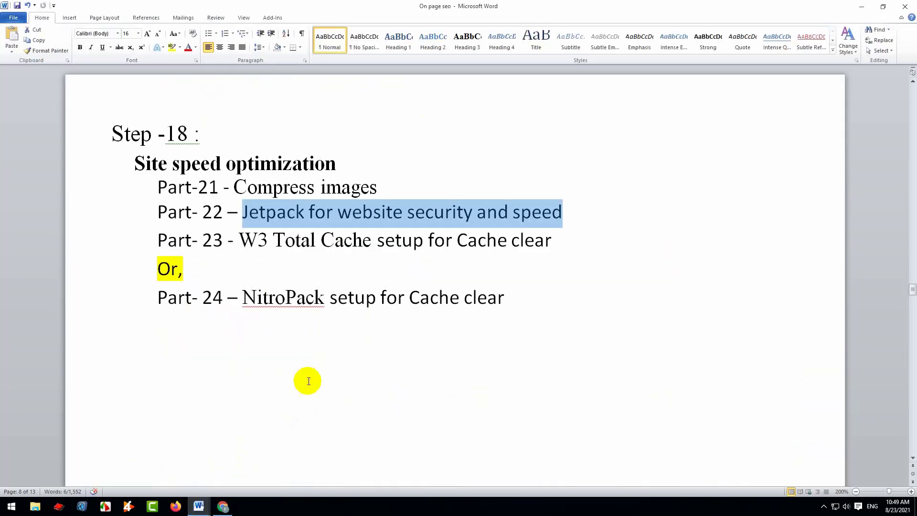
{"action": "left_click_drag", "start_coordinate": [240, 239], "coordinate": [532, 241]}
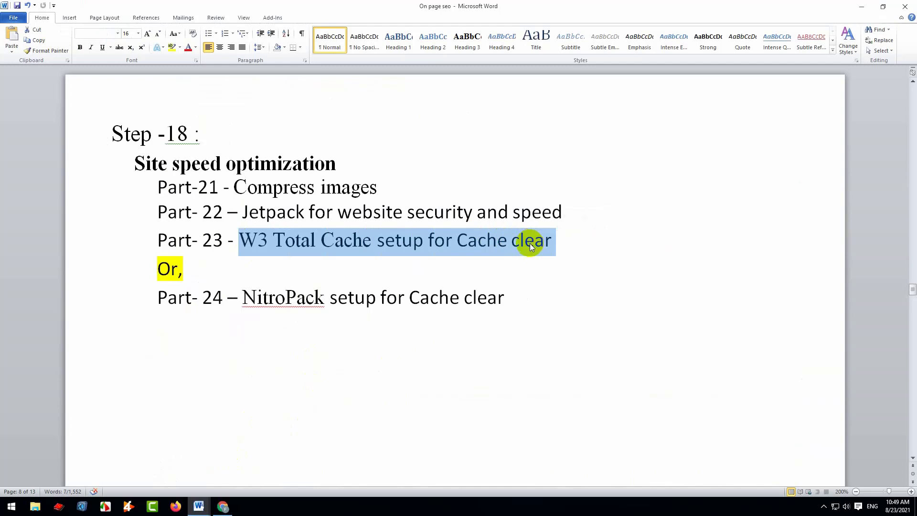